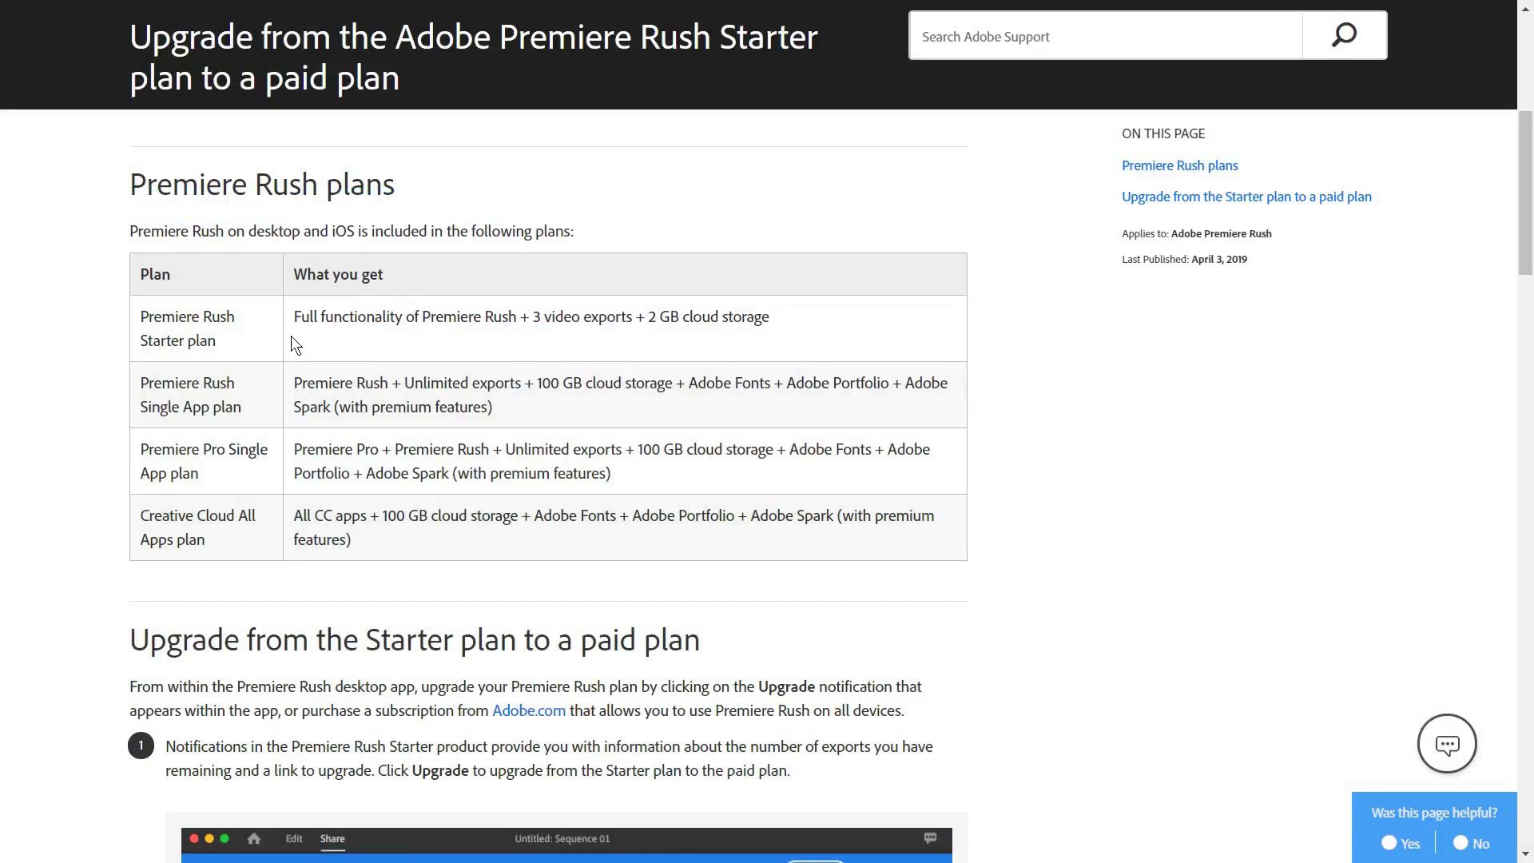
Step: Highlight the Starter plan name and its 3 video exports allowance in the Premiere Rush plans table
drag(140, 316, 217, 342)
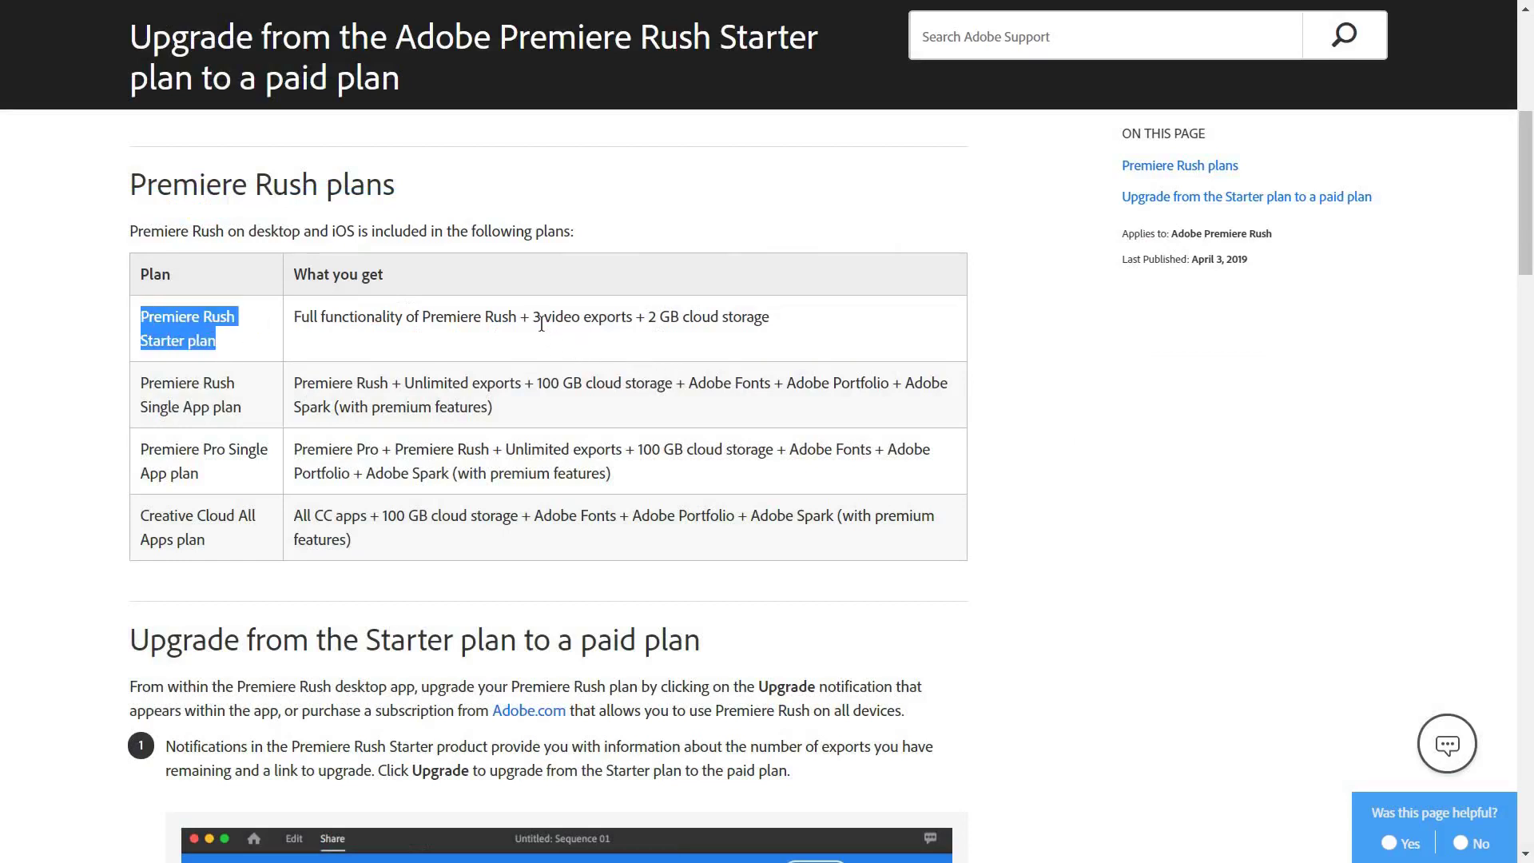
drag(533, 316, 627, 317)
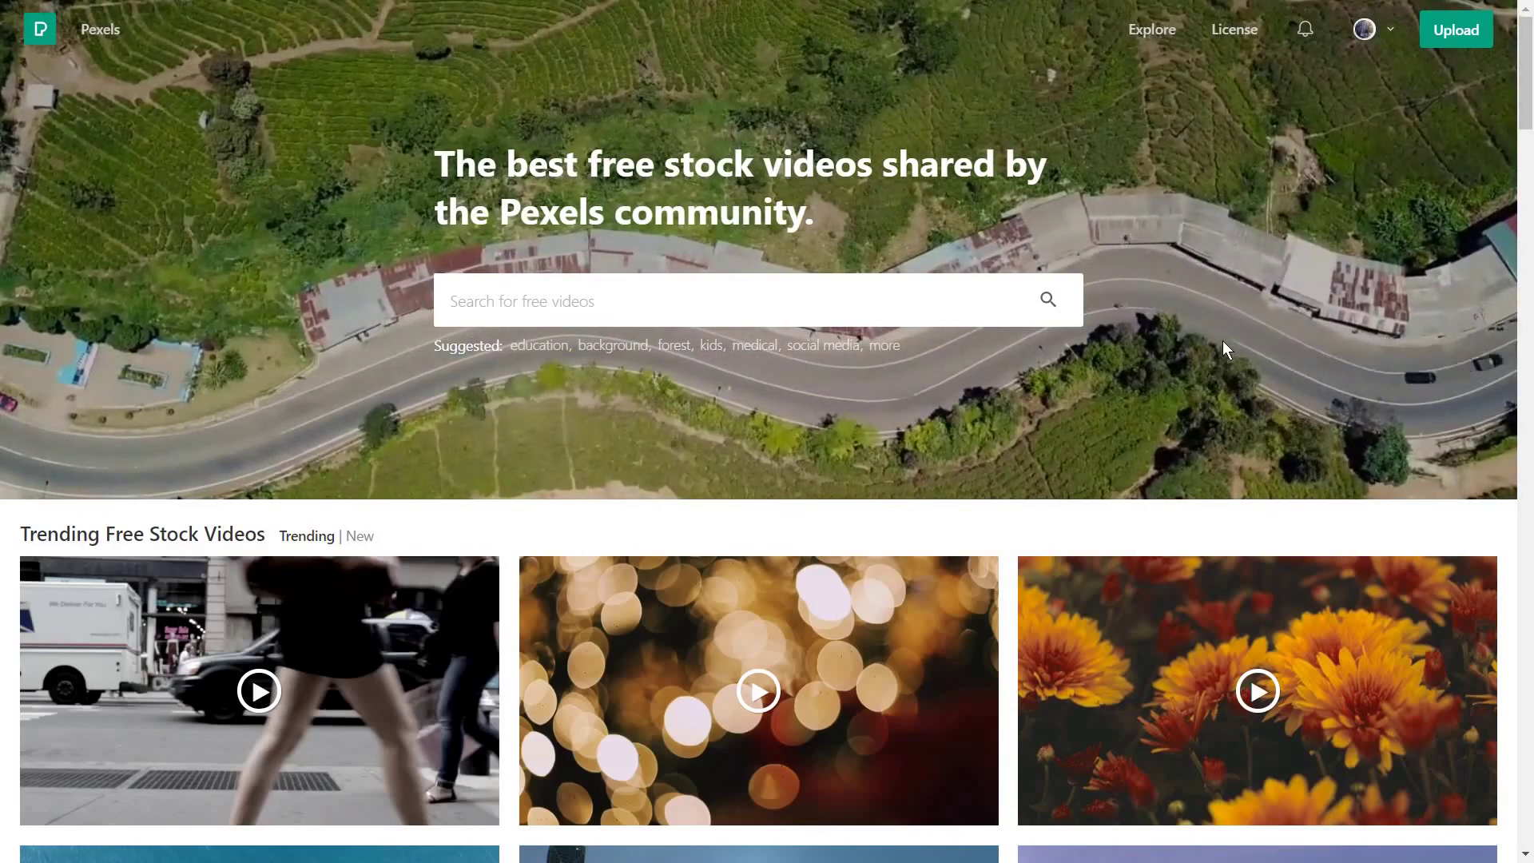
Step: Scroll down through the Pexels trending free stock video grid
scroll(1222, 342, down, 2)
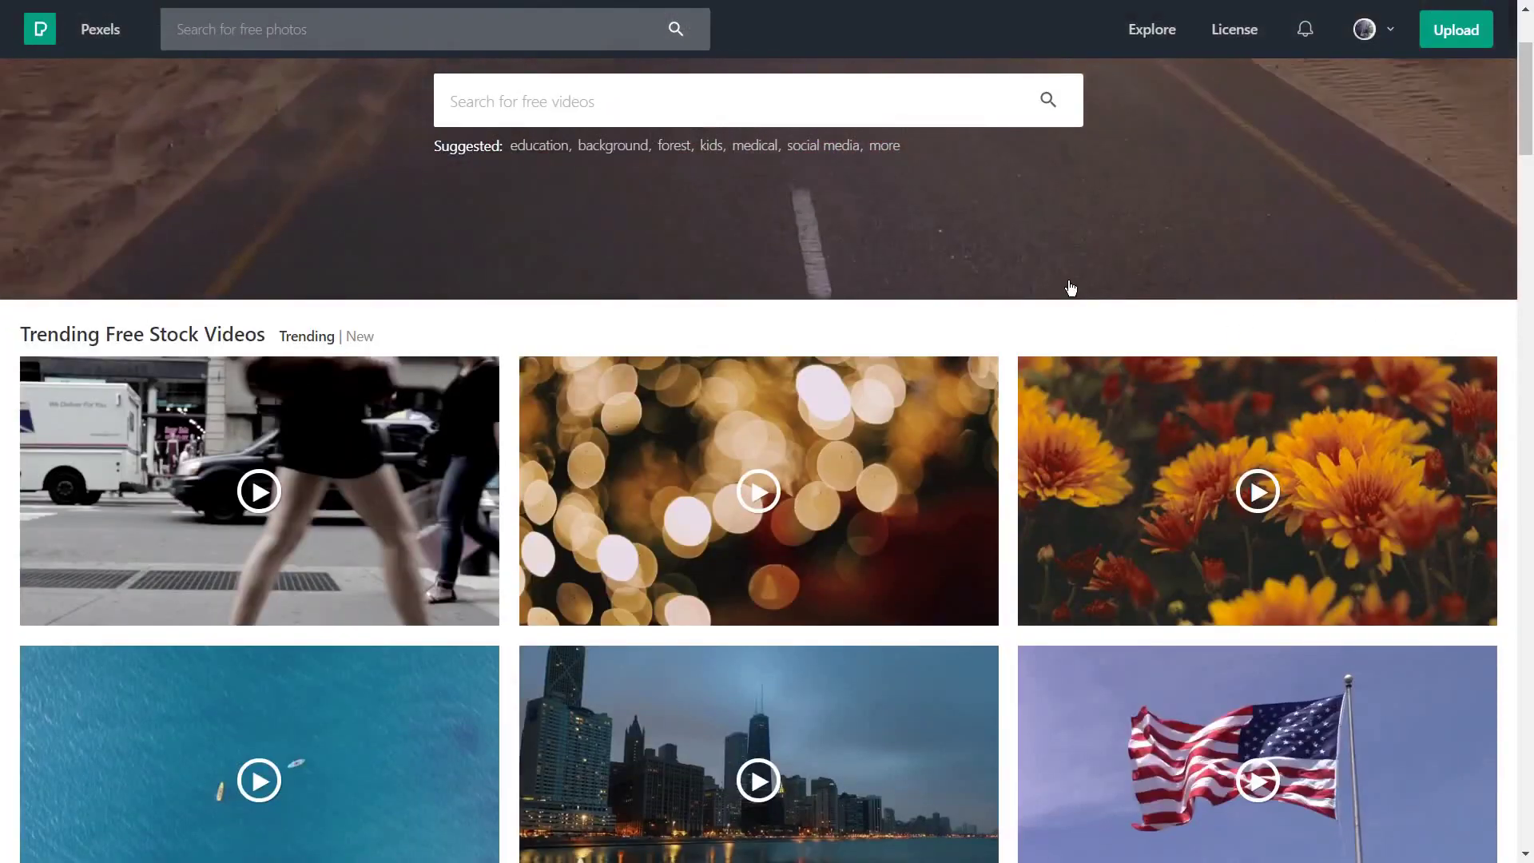
scroll(1069, 284, down, 1)
scroll(1070, 288, down, 3)
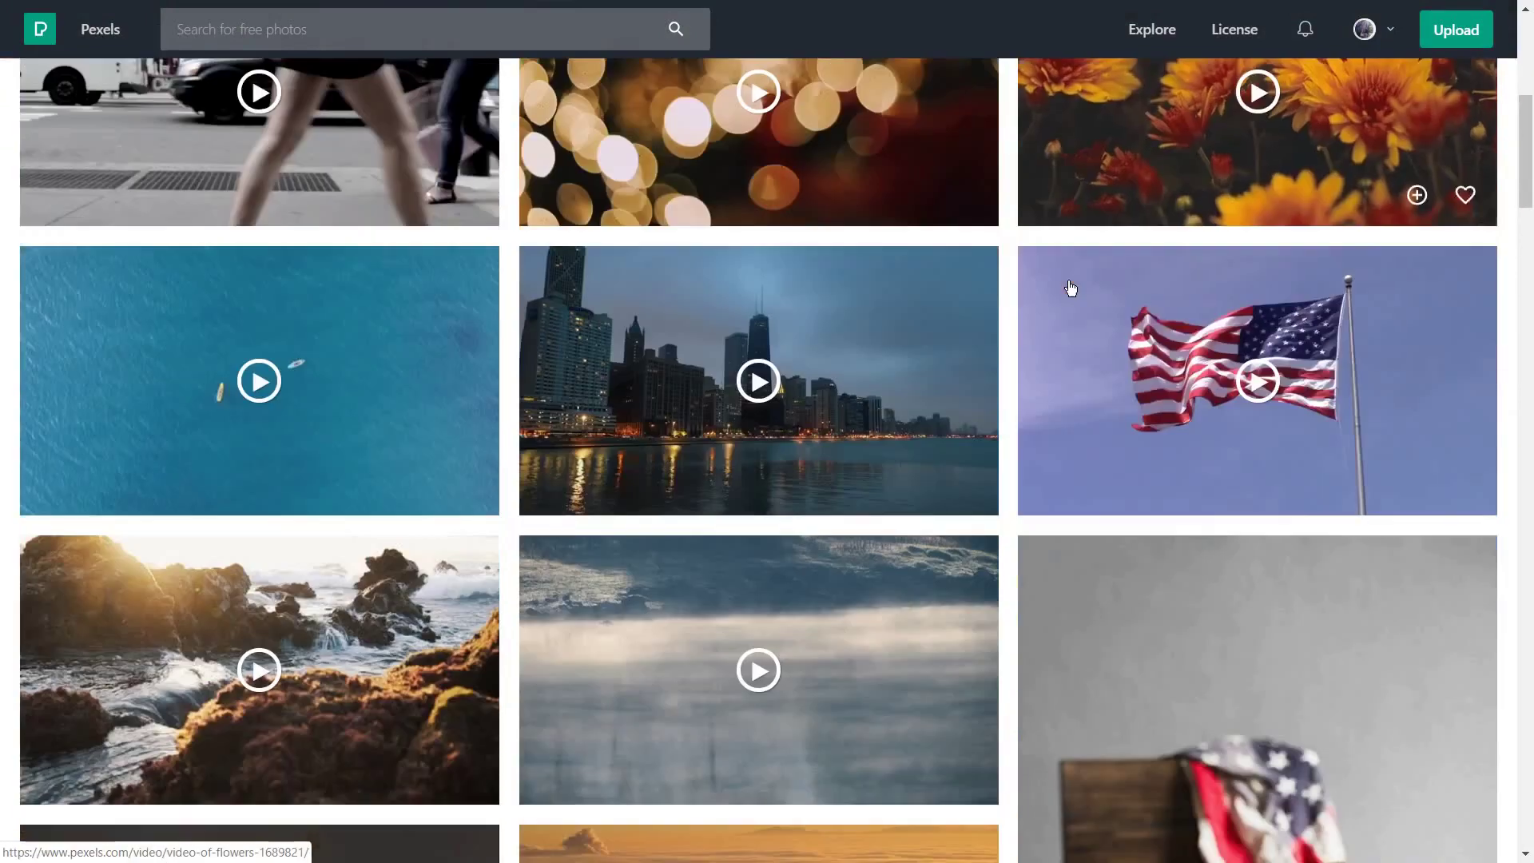
scroll(1071, 288, down, 10)
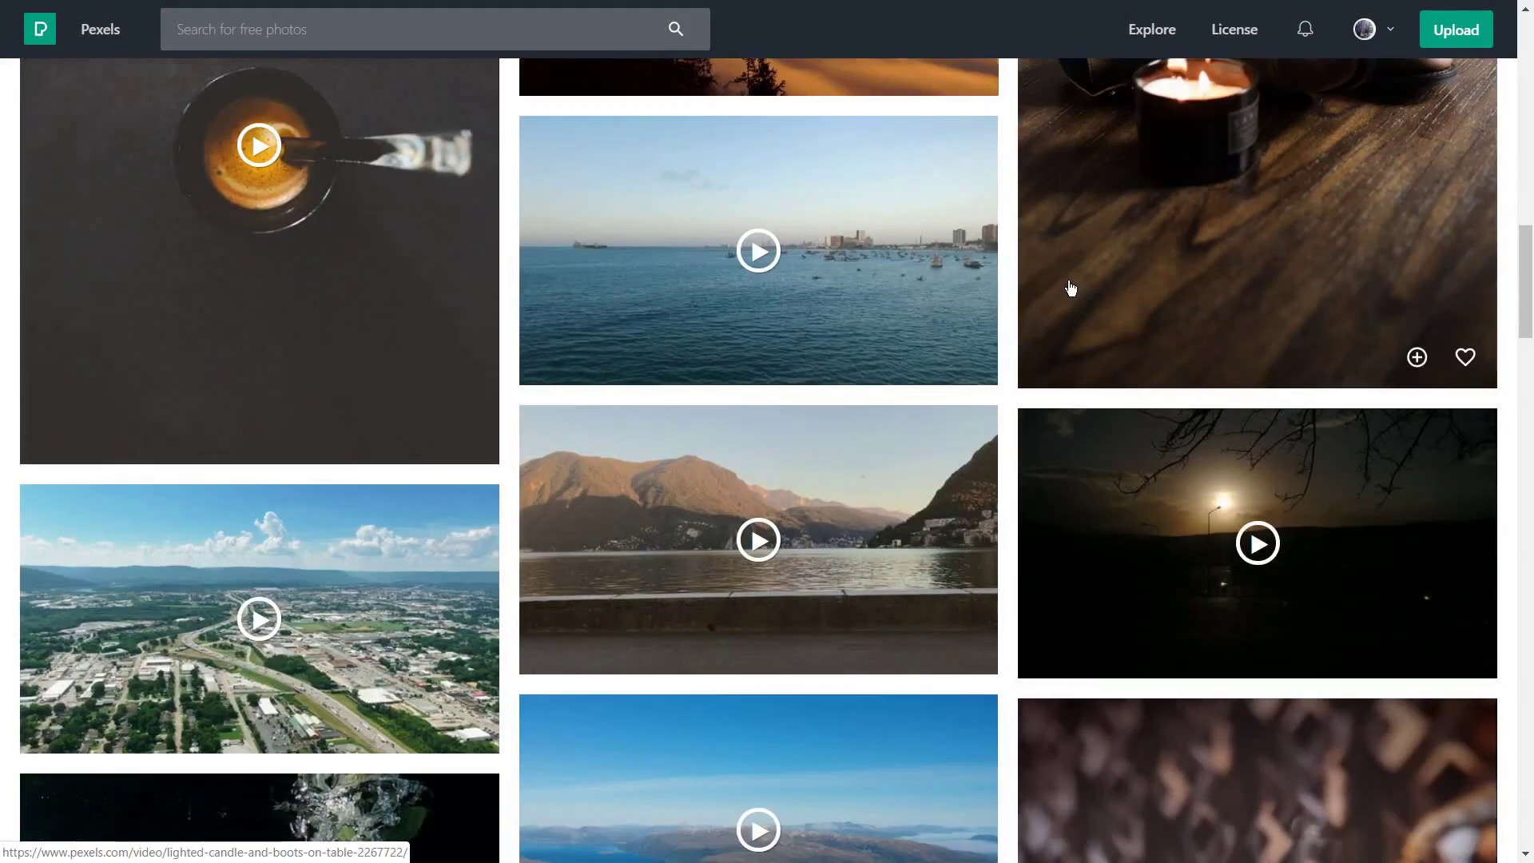
scroll(1070, 288, down, 6)
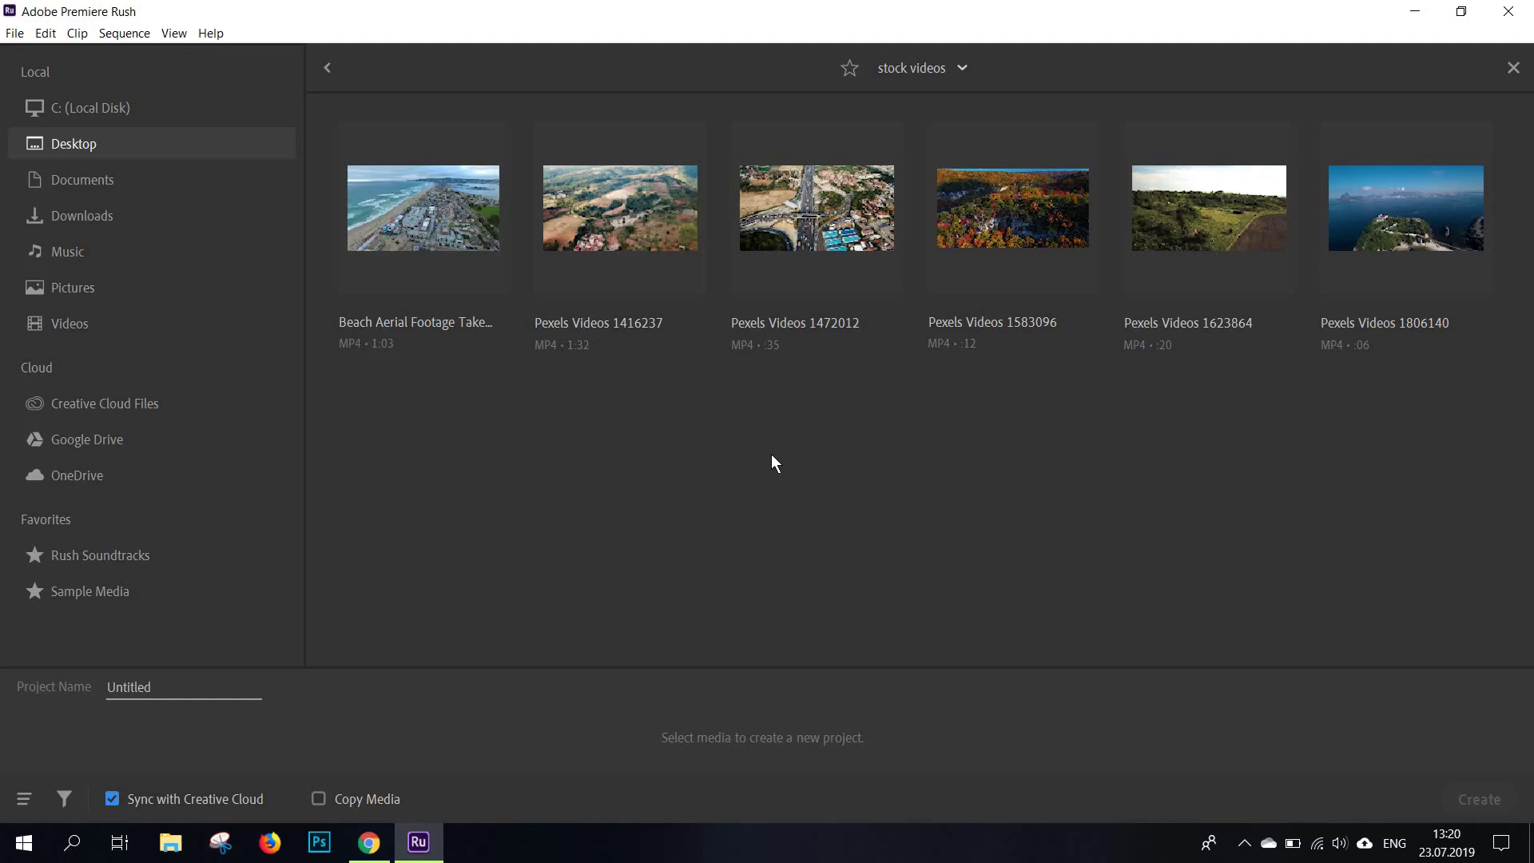
Step: Select the beach aerial footage and Pexels clips 1472012, 1416237 and 1583096, then create the project
click(423, 207)
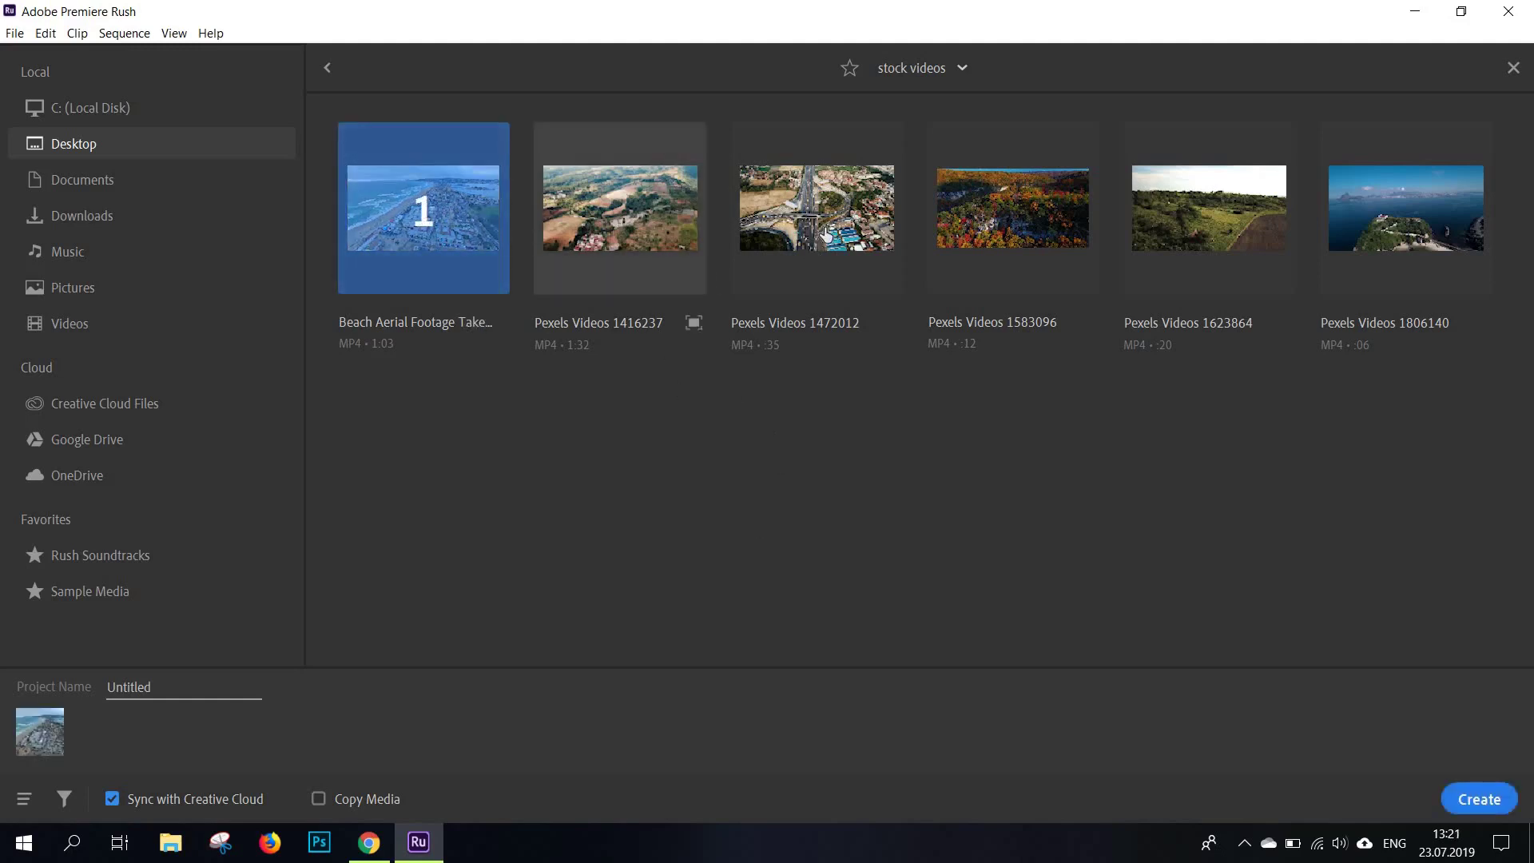
click(751, 232)
click(666, 228)
click(988, 244)
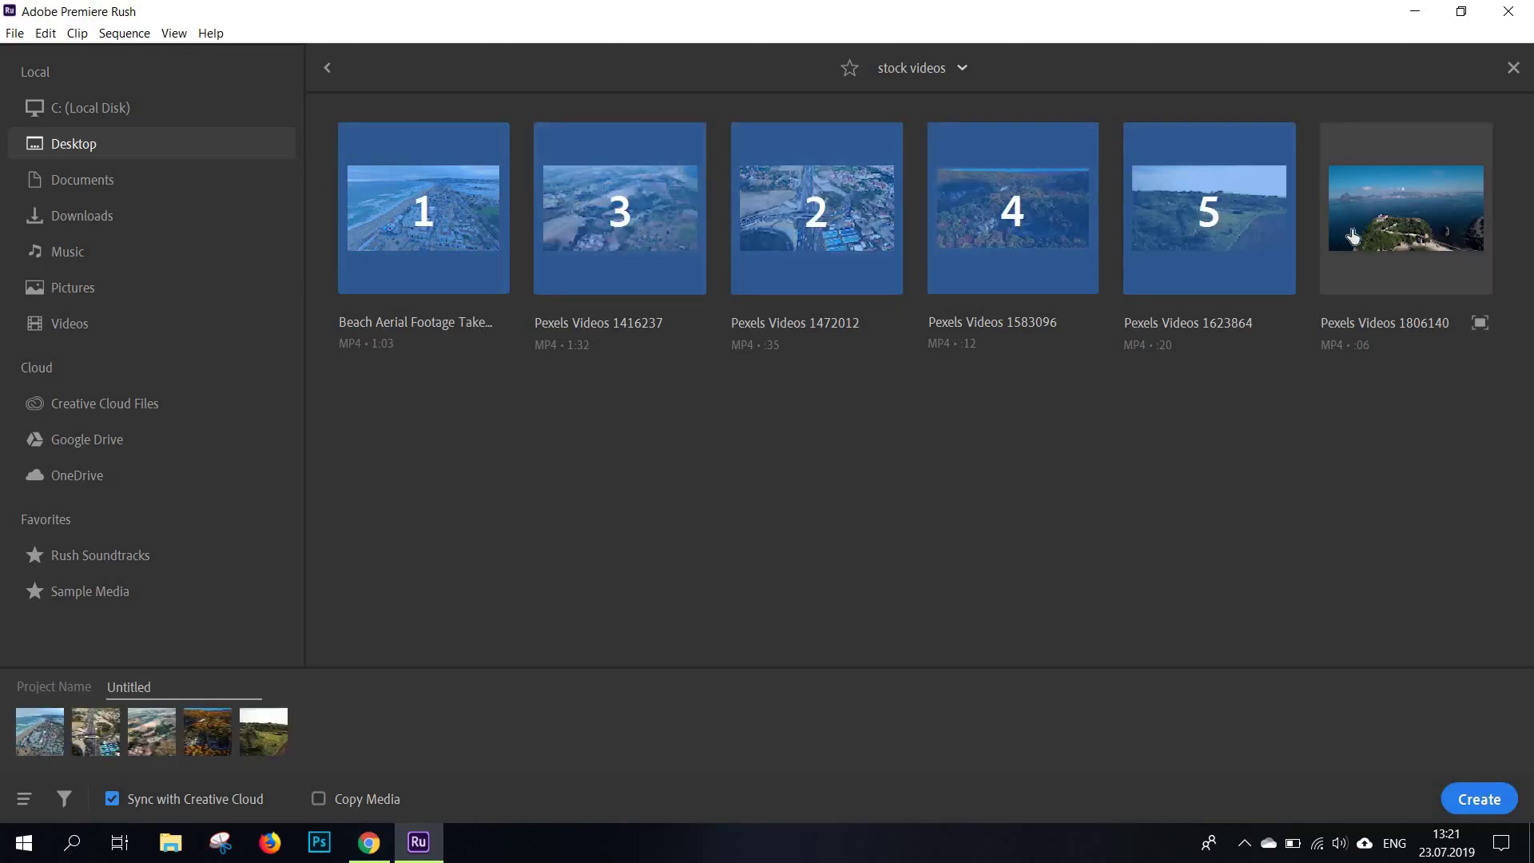
click(1476, 800)
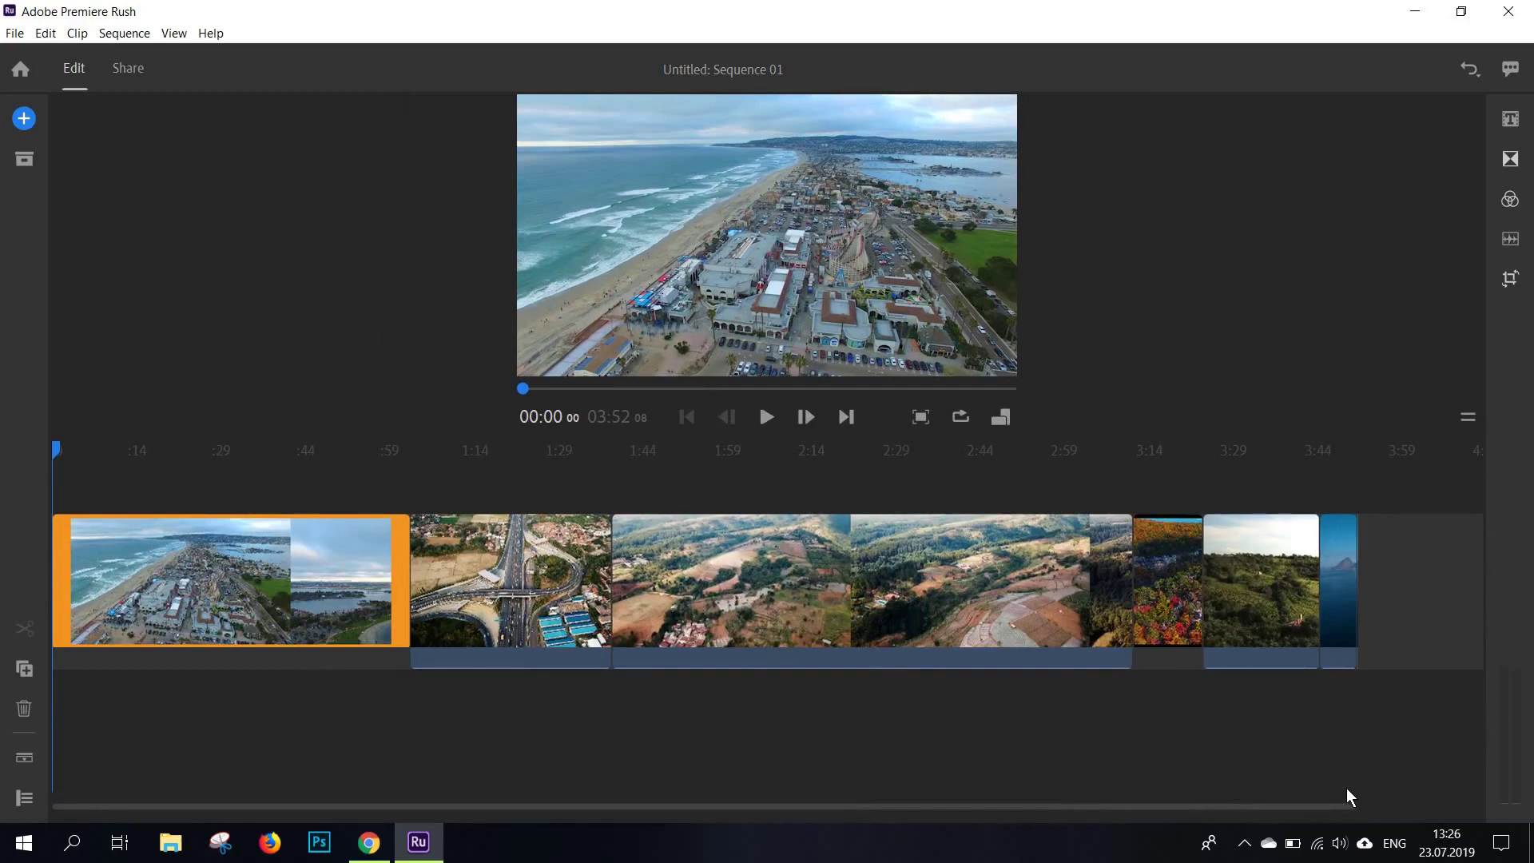
Step: Once media preparation finishes, zoom the timeline in and back out to review the six clips
mouse_move(1345, 807)
drag(1354, 812, 1188, 799)
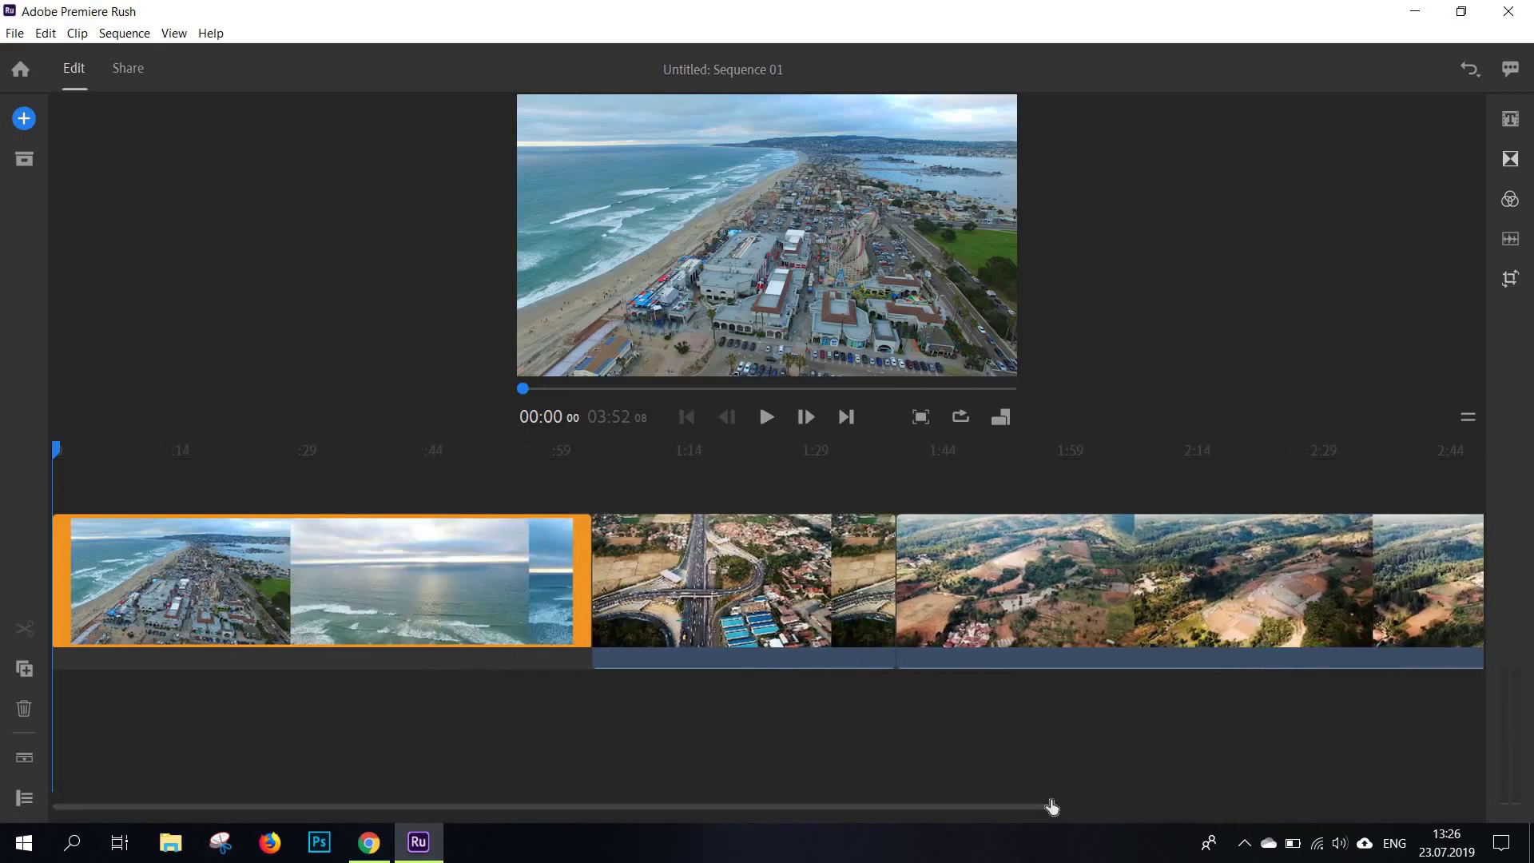
drag(1048, 802, 796, 801)
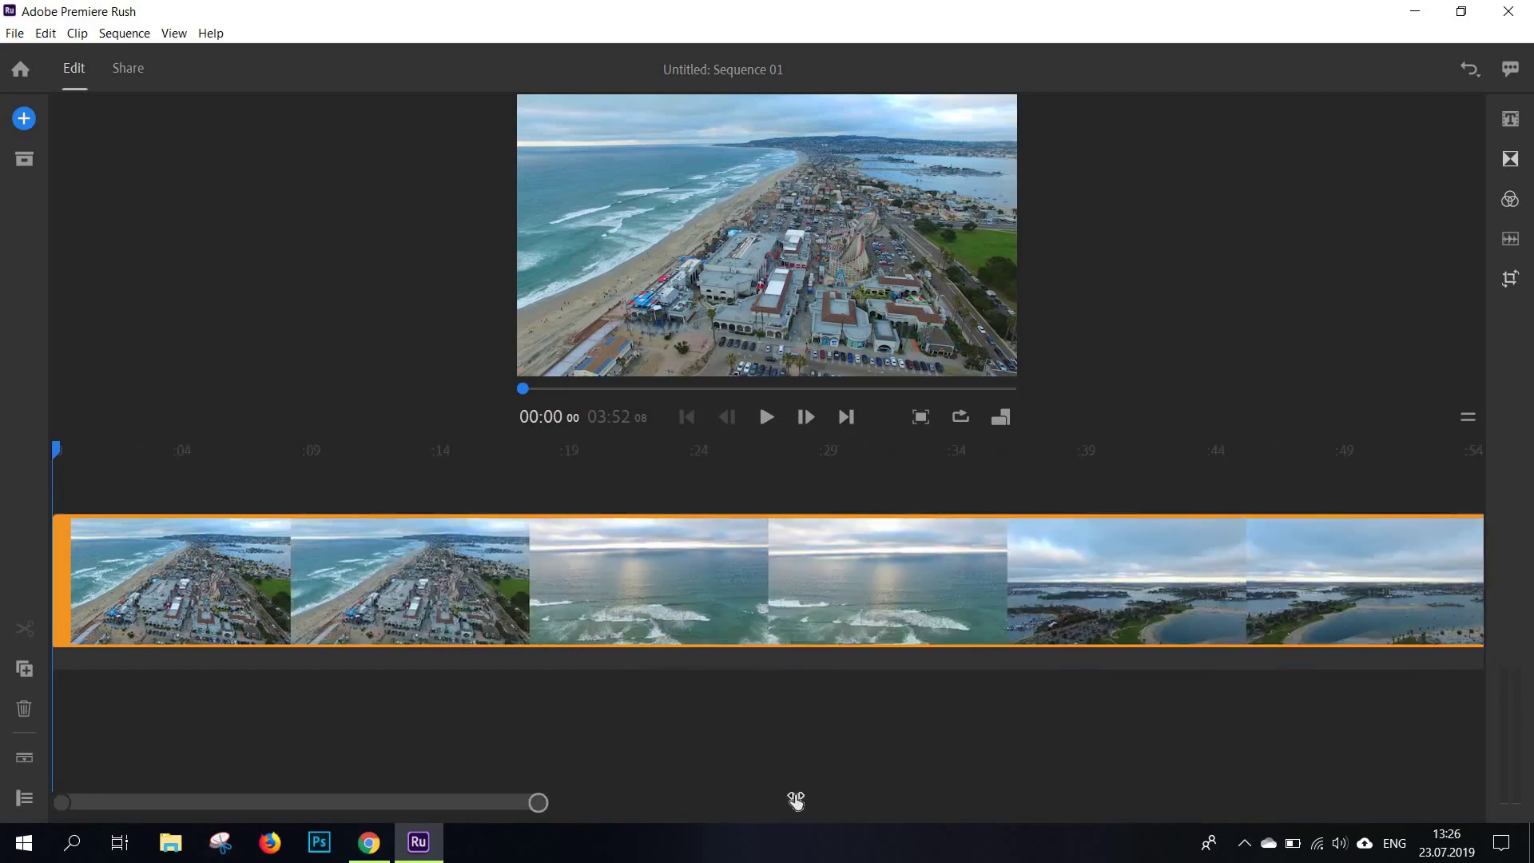
drag(979, 791, 1420, 805)
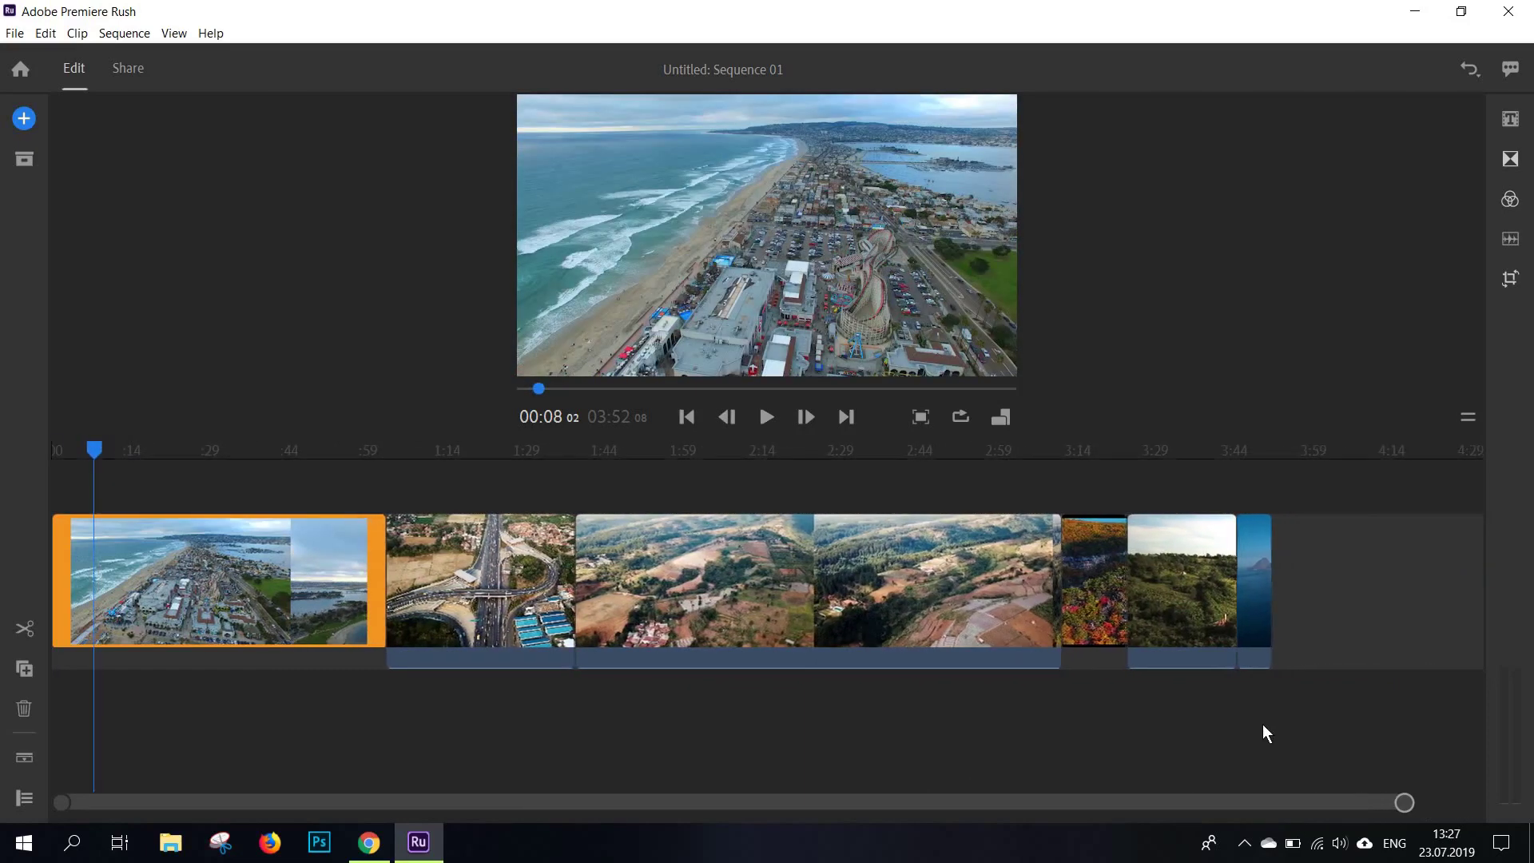
Step: Delete the short final coastal clip, then jump to 00:11 in the beach clip
click(1259, 570)
key(Delete)
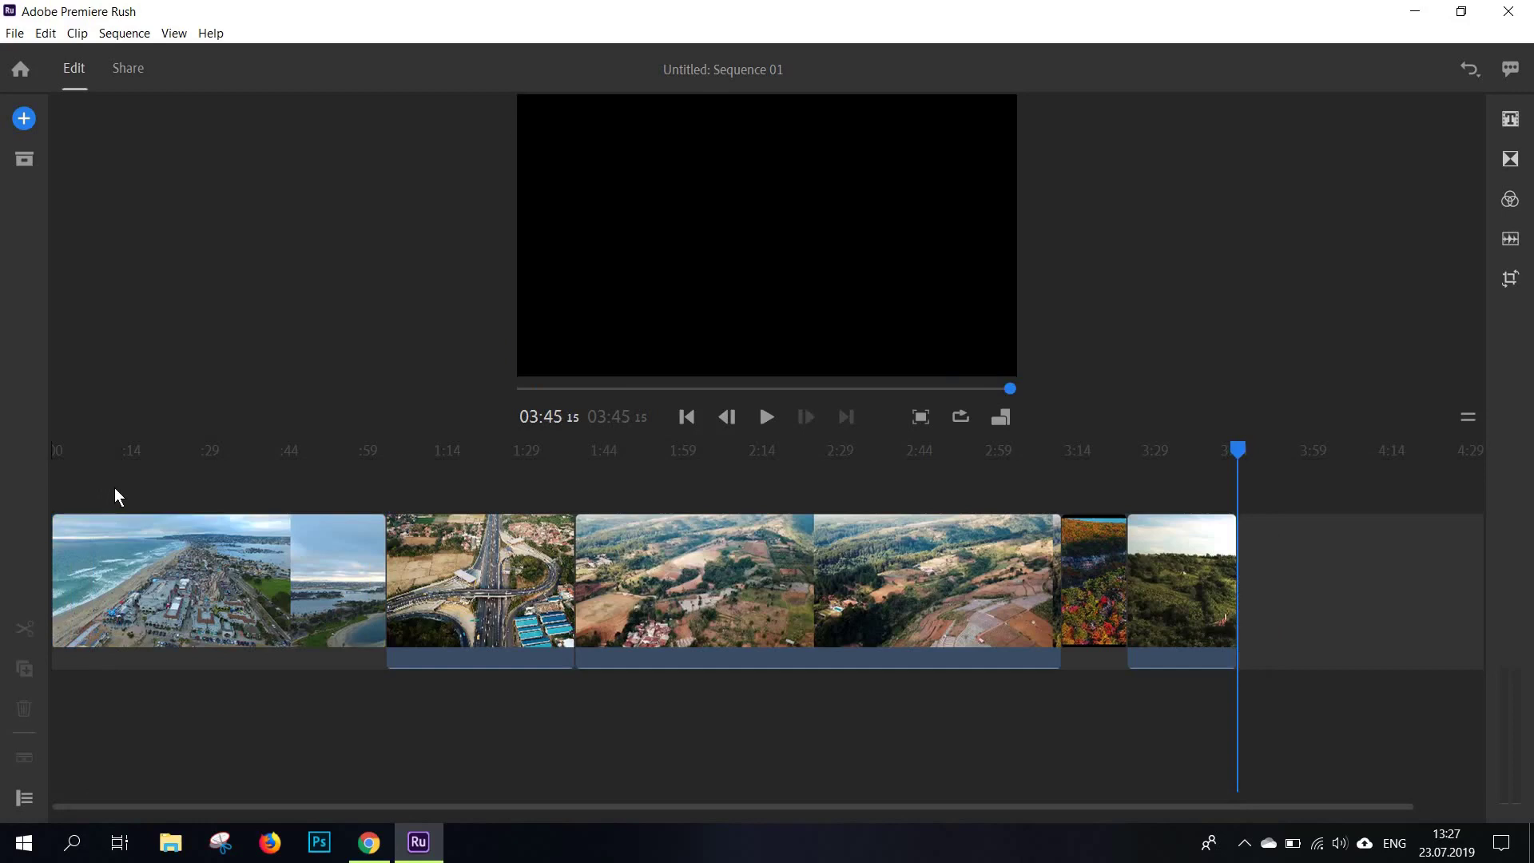
click(115, 488)
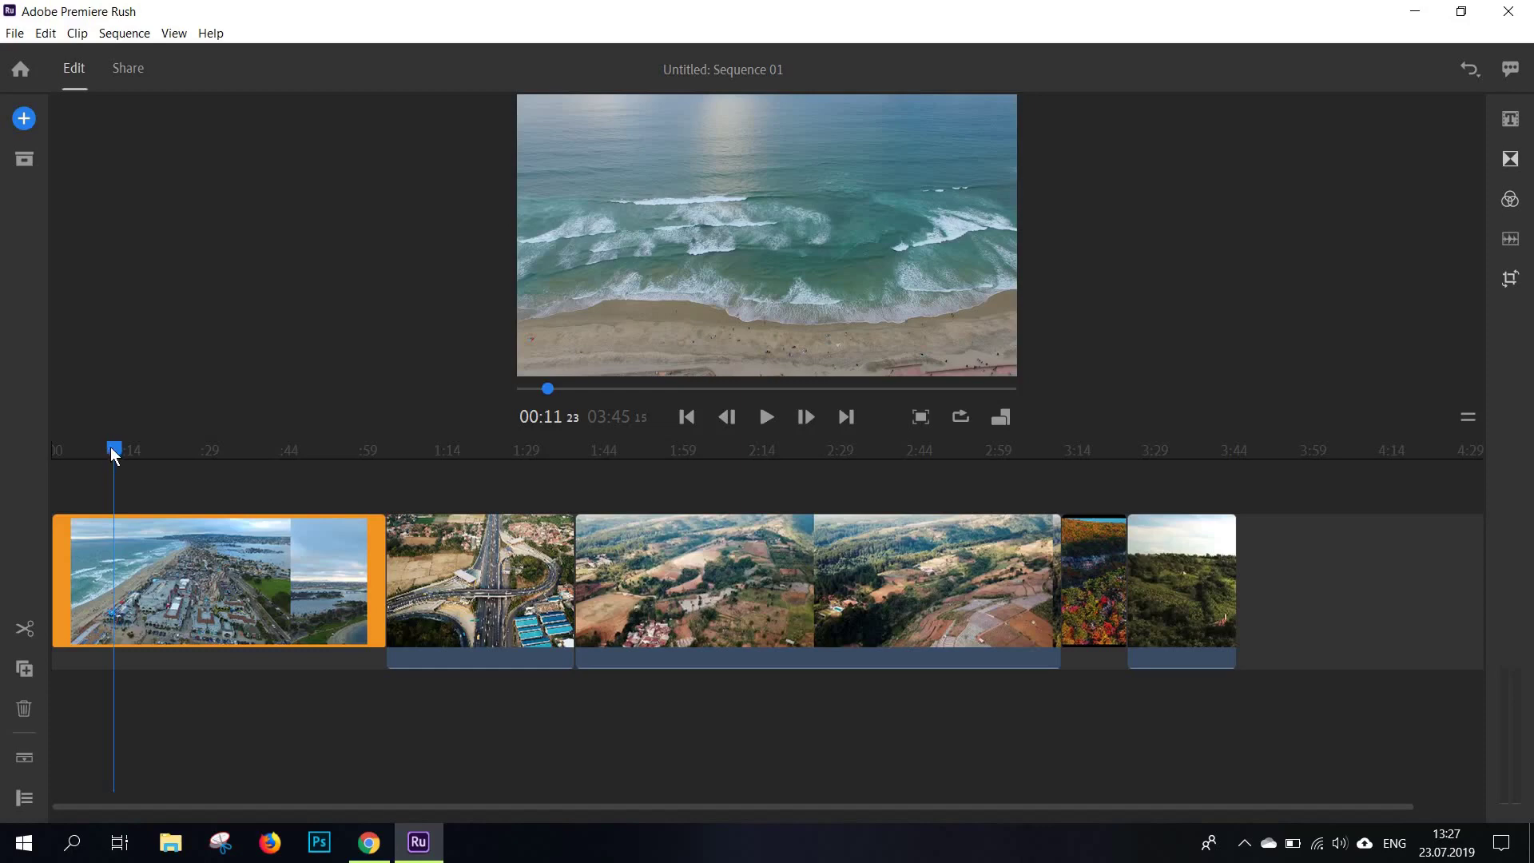
Step: Split the beach clip at 00:14 and delete the cut-off opening piece
drag(114, 453, 172, 453)
scroll(279, 531, down, 10)
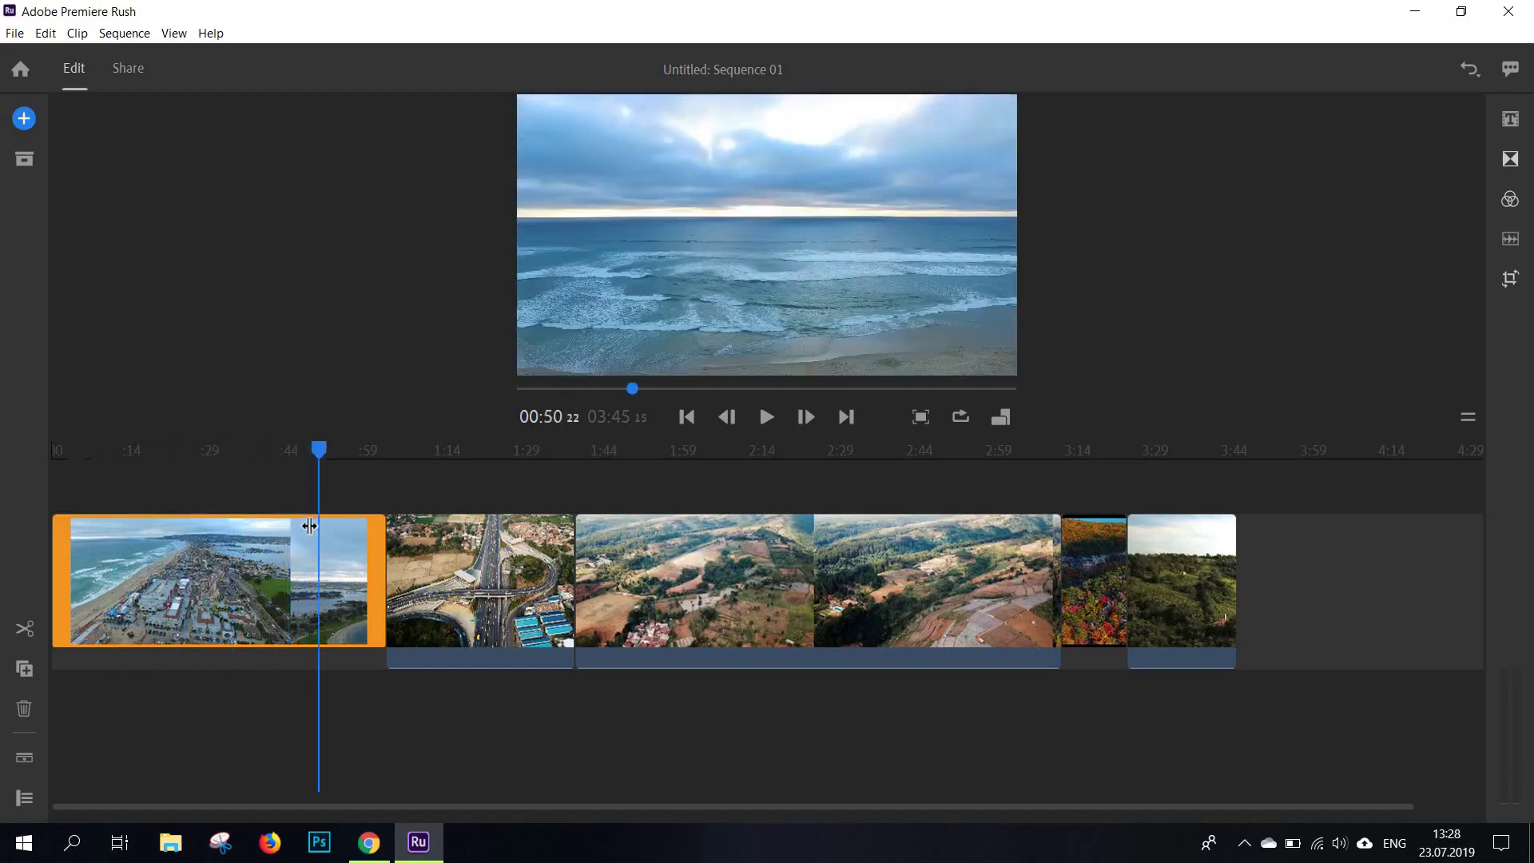
scroll(199, 540, up, 15)
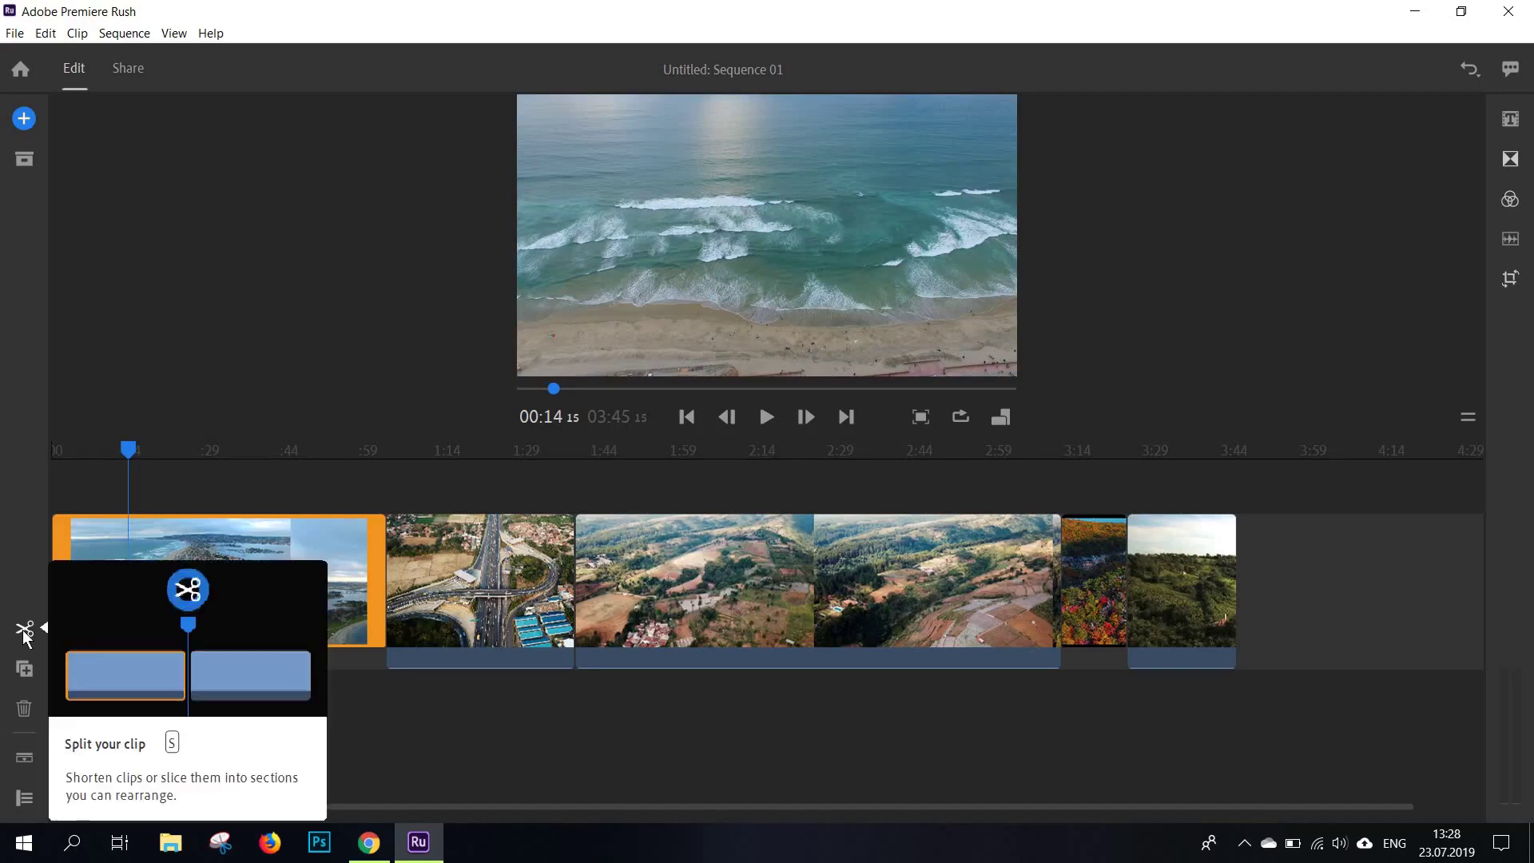
click(24, 630)
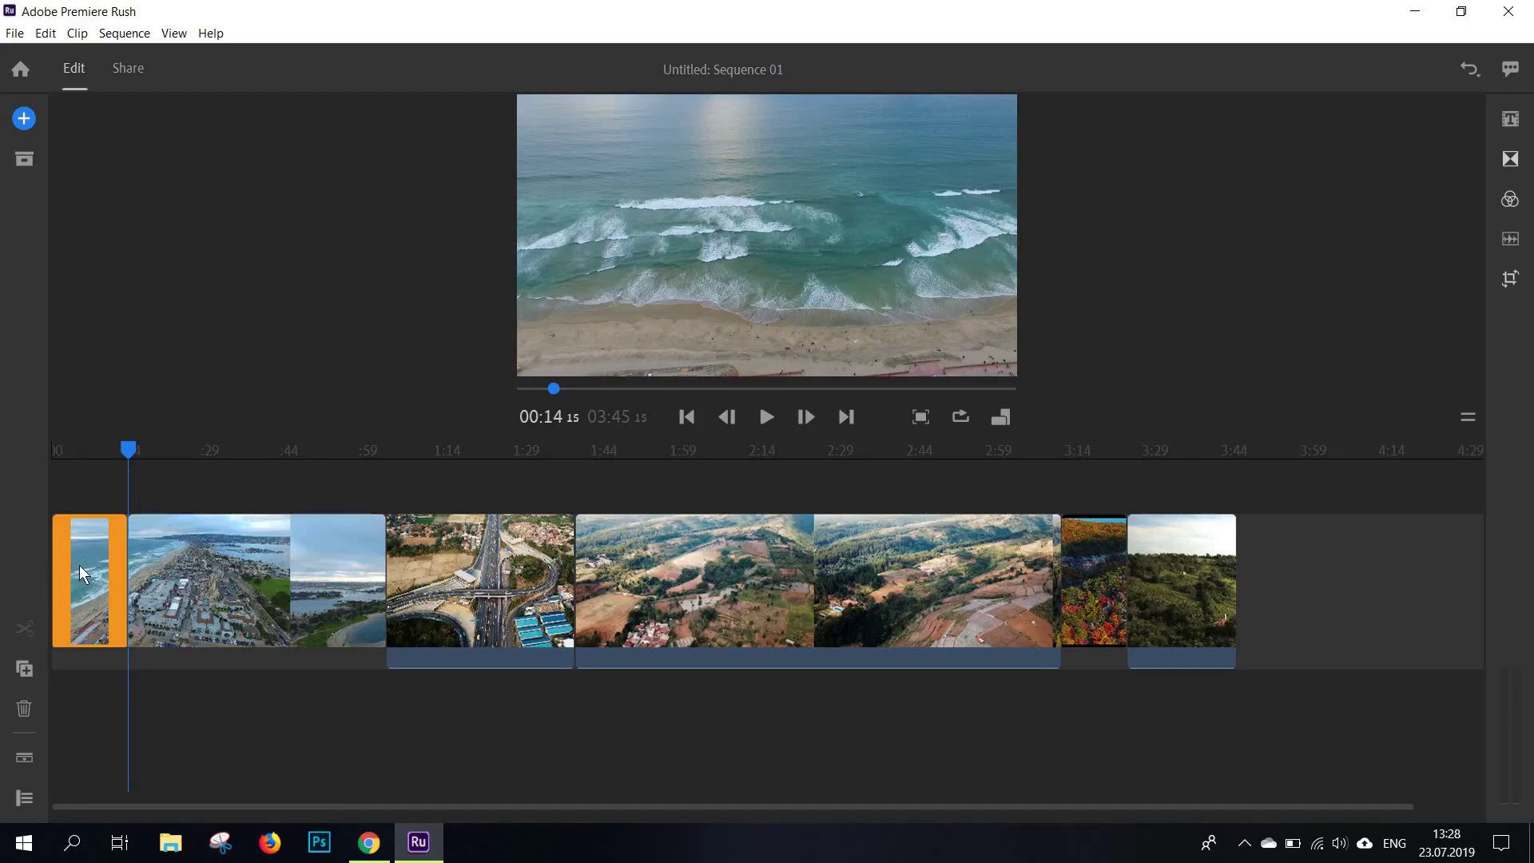
drag(86, 591, 1243, 627)
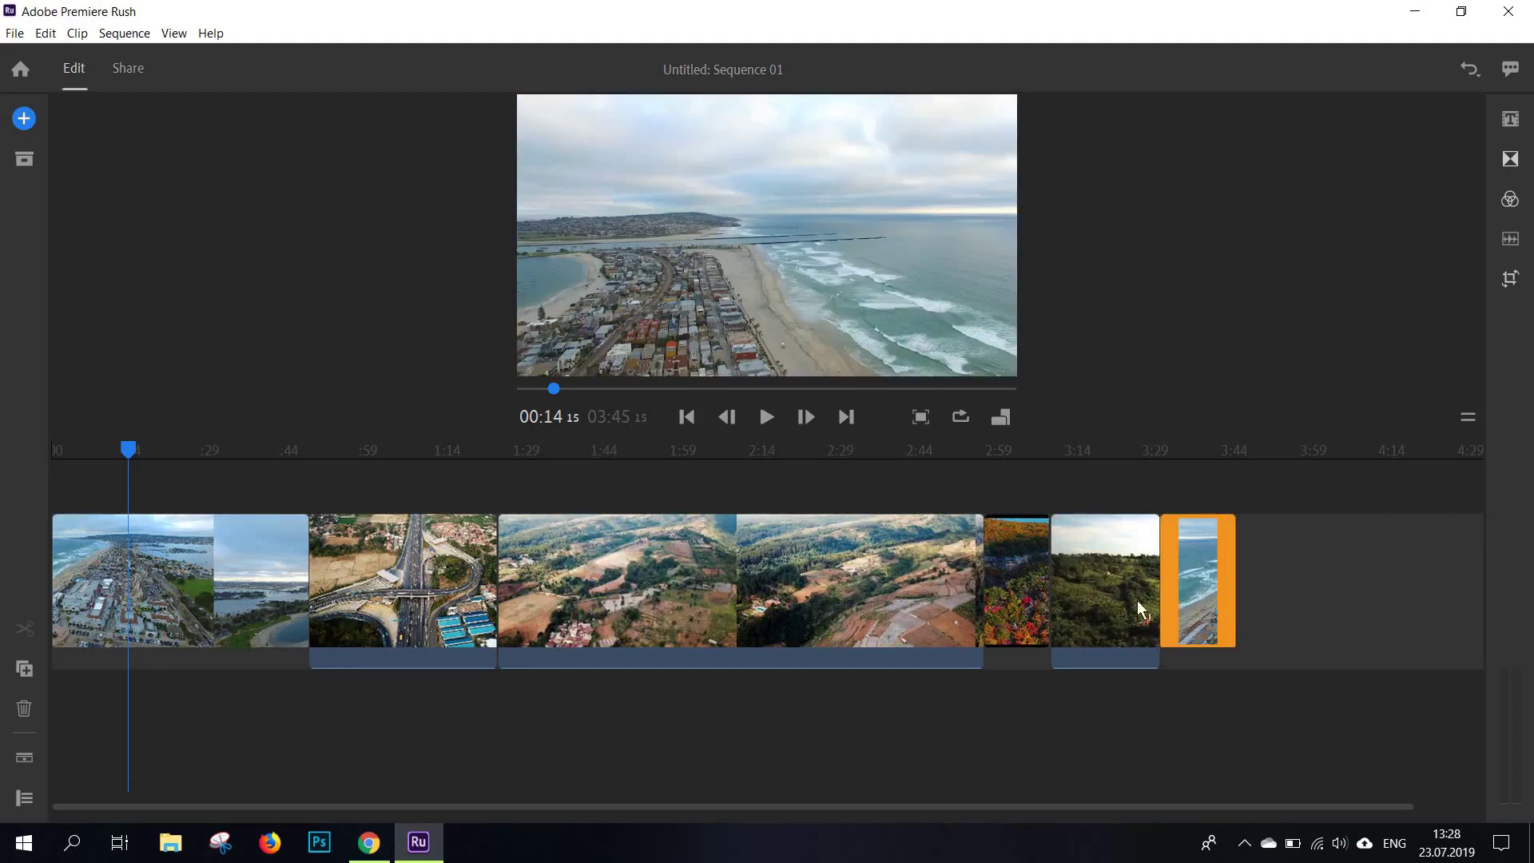
key(Delete)
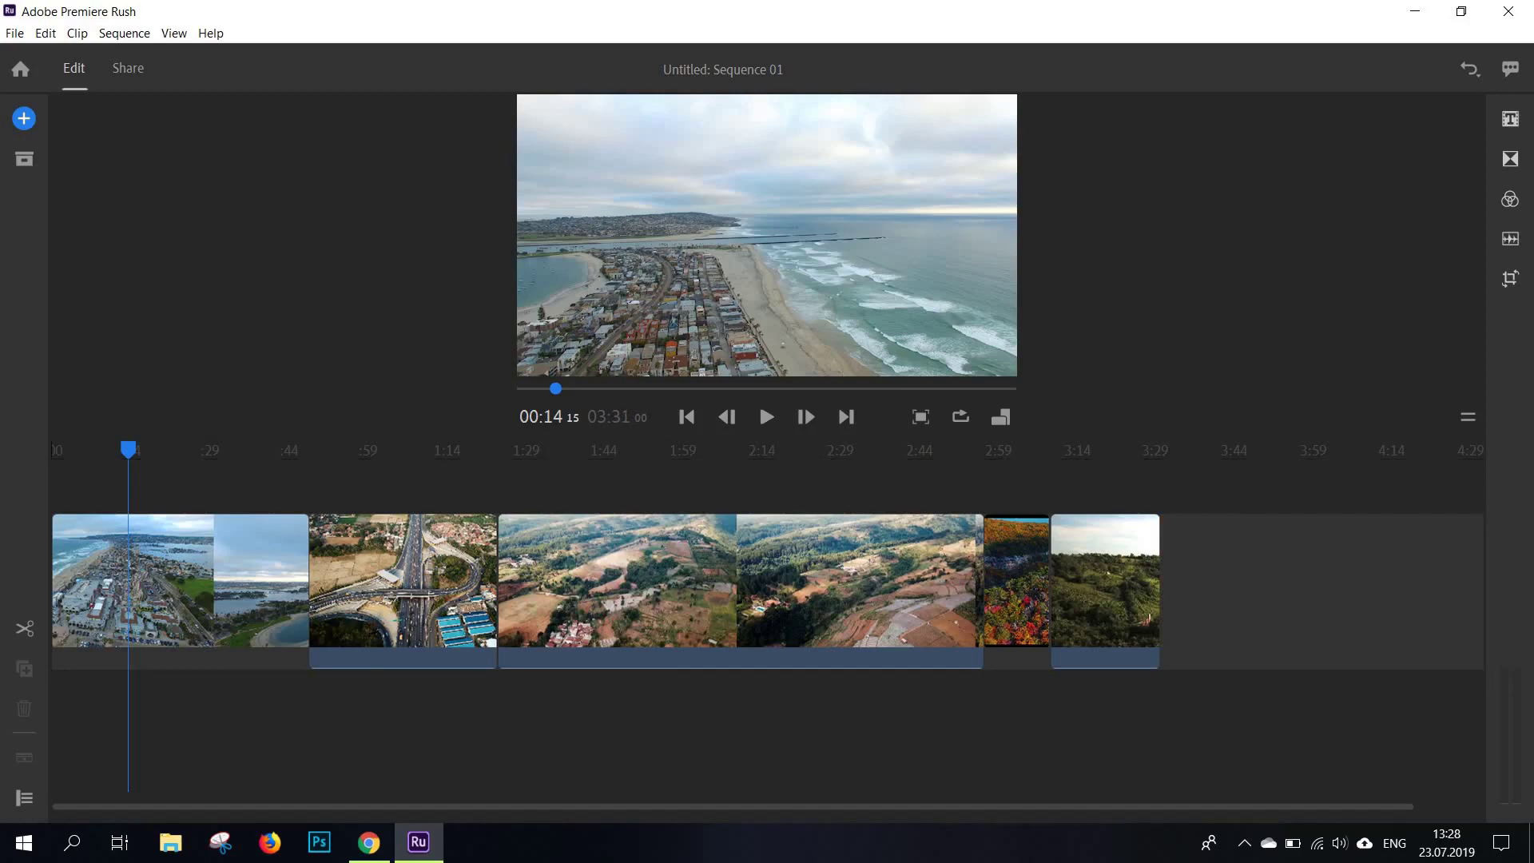
Step: Split the beach clip at 00:36 and delete the short leftover piece
click(246, 453)
click(235, 615)
key(s)
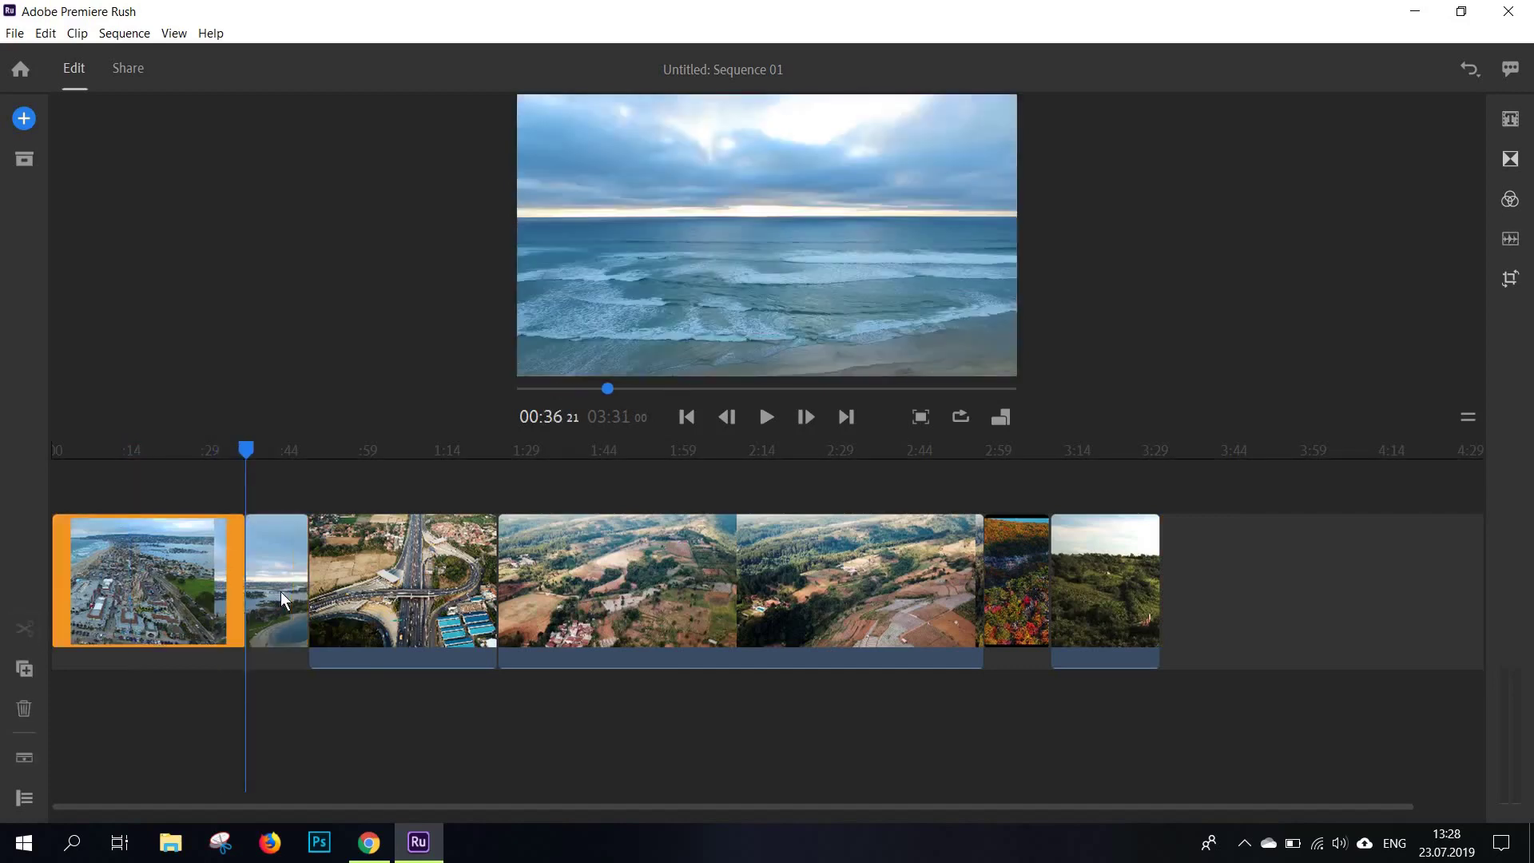
click(284, 601)
key(Delete)
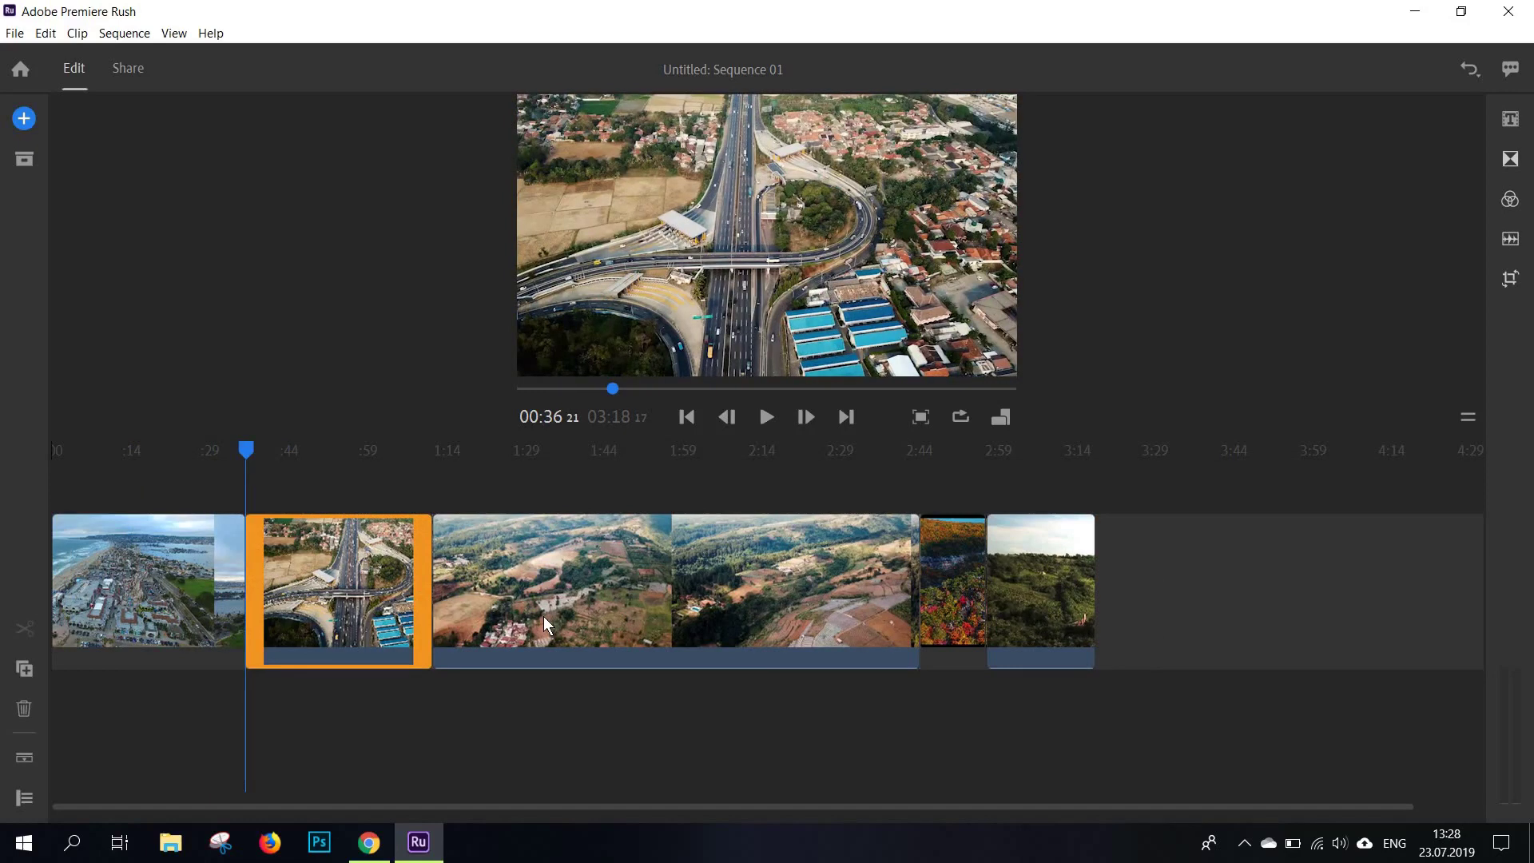
Step: Split the long hillside aerial clip at 01:45 and 02:06
click(544, 615)
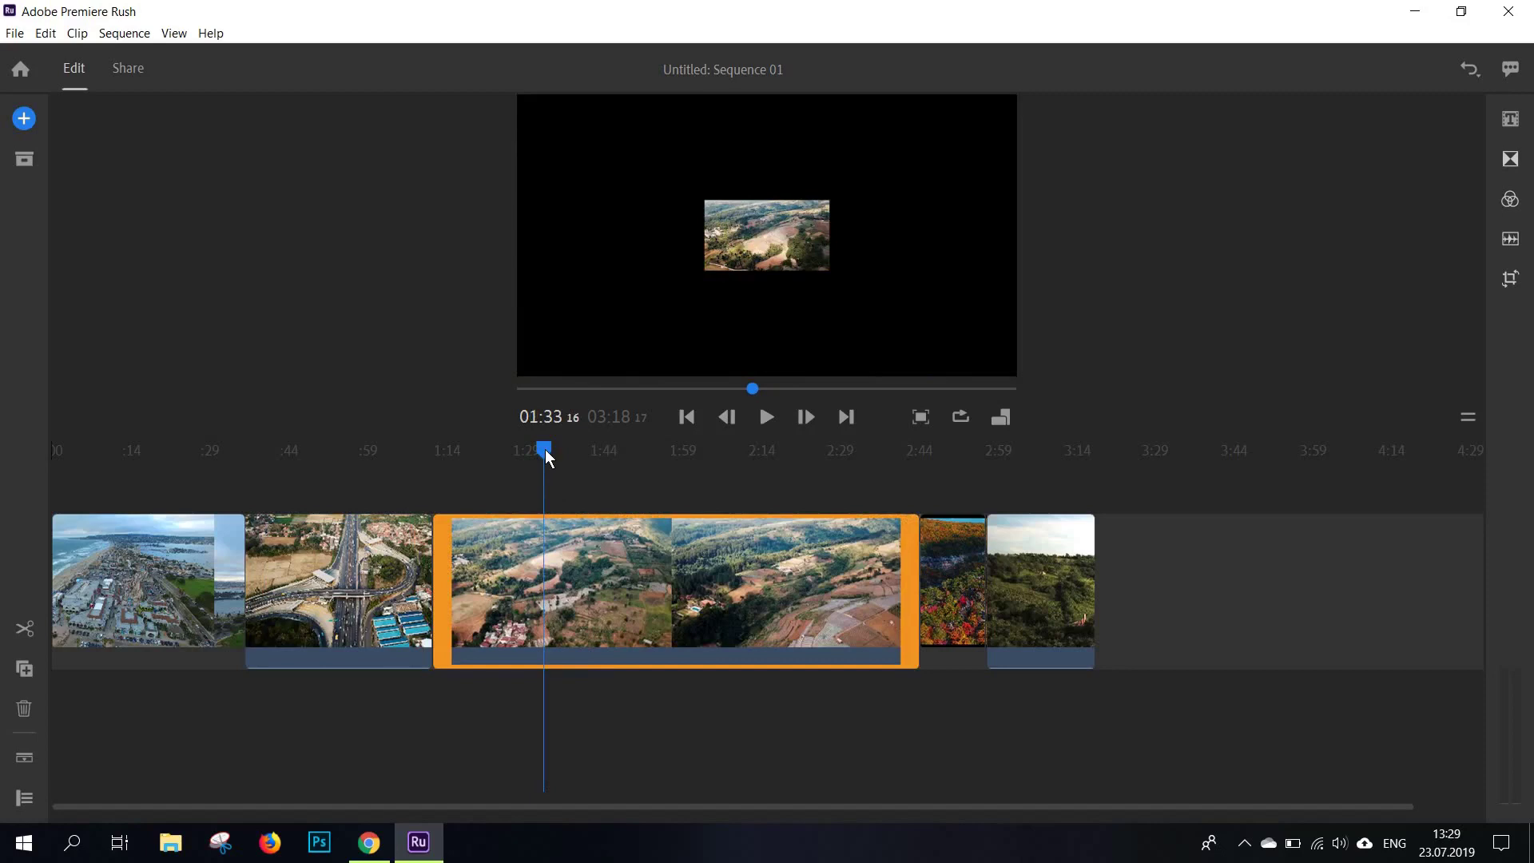
click(610, 457)
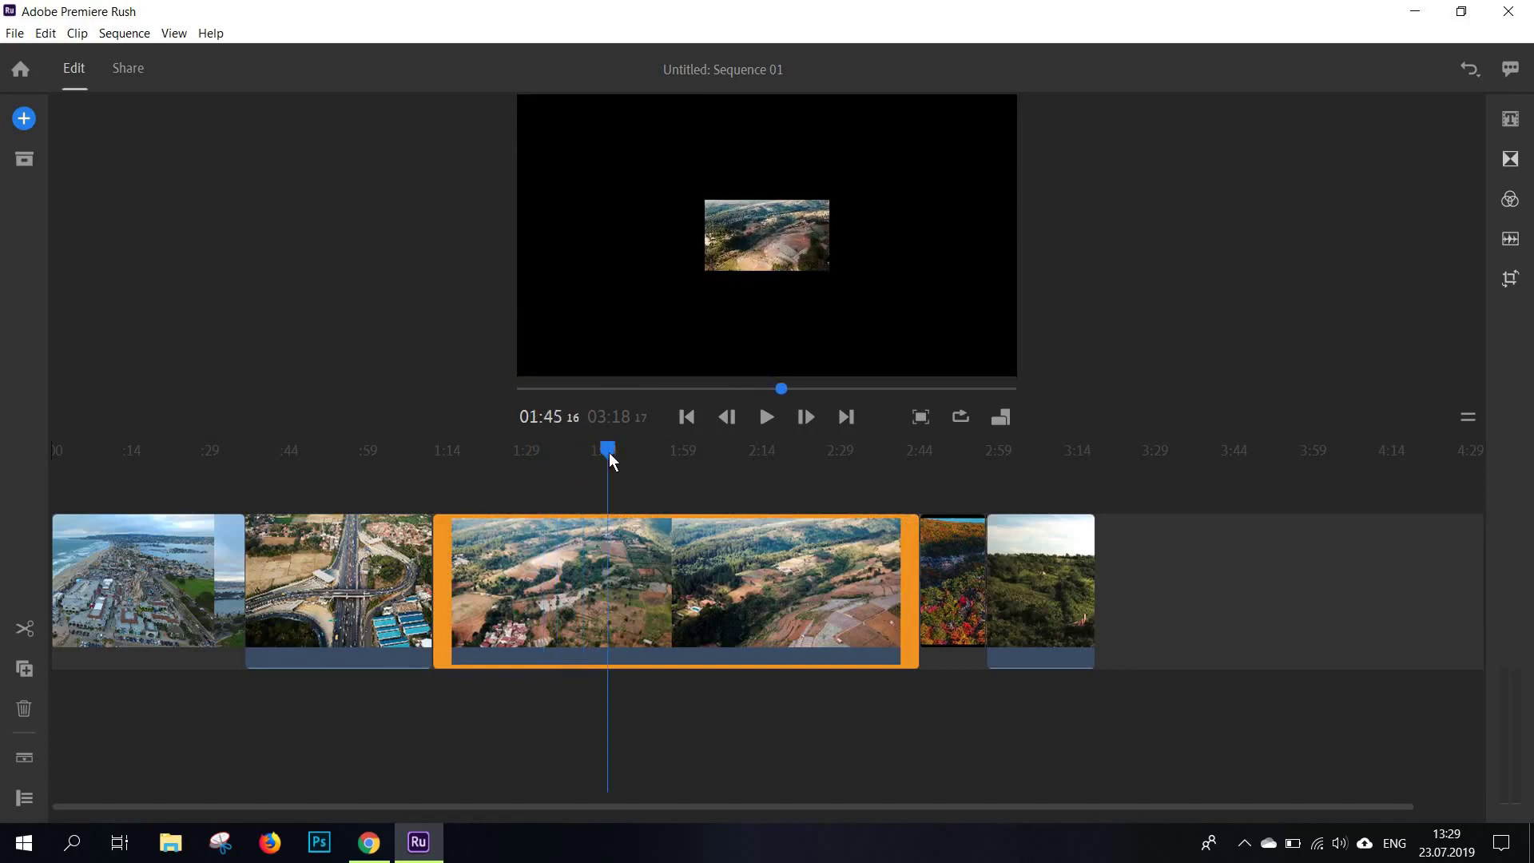
key(ctrl+k)
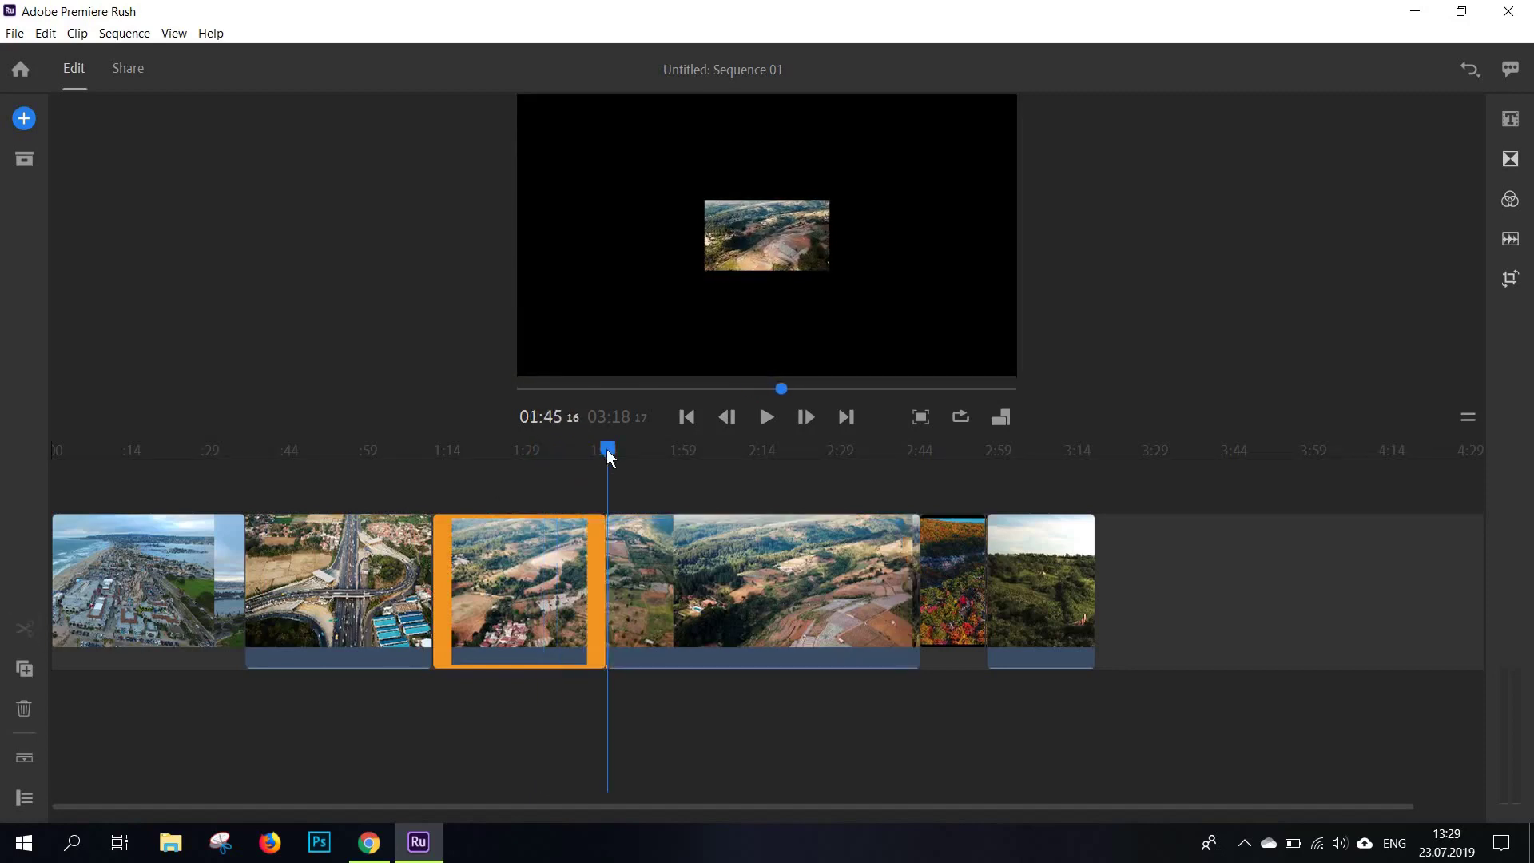
click(715, 456)
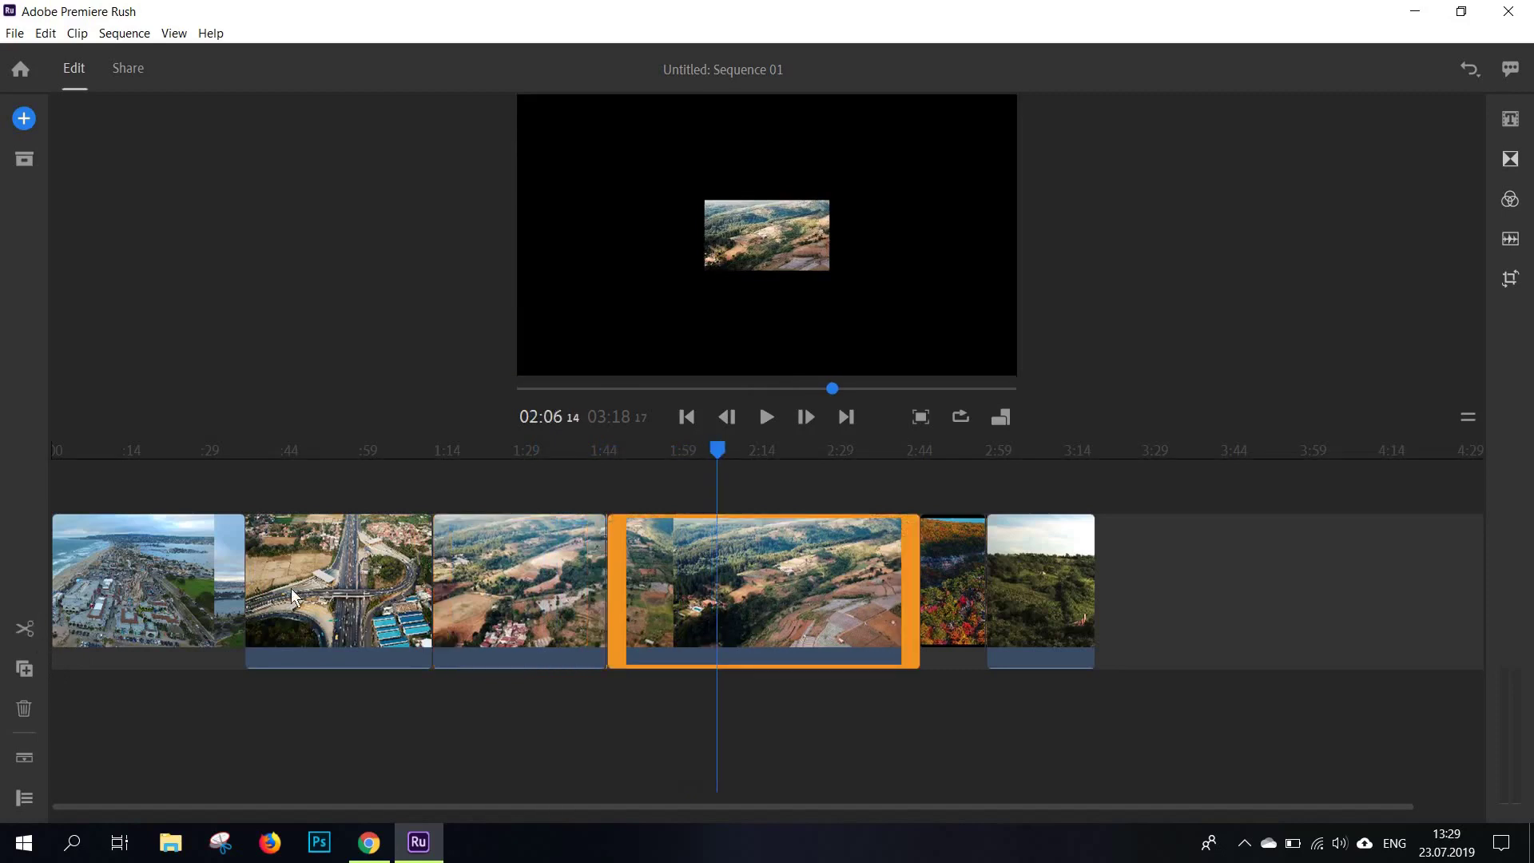
key(ctrl+k)
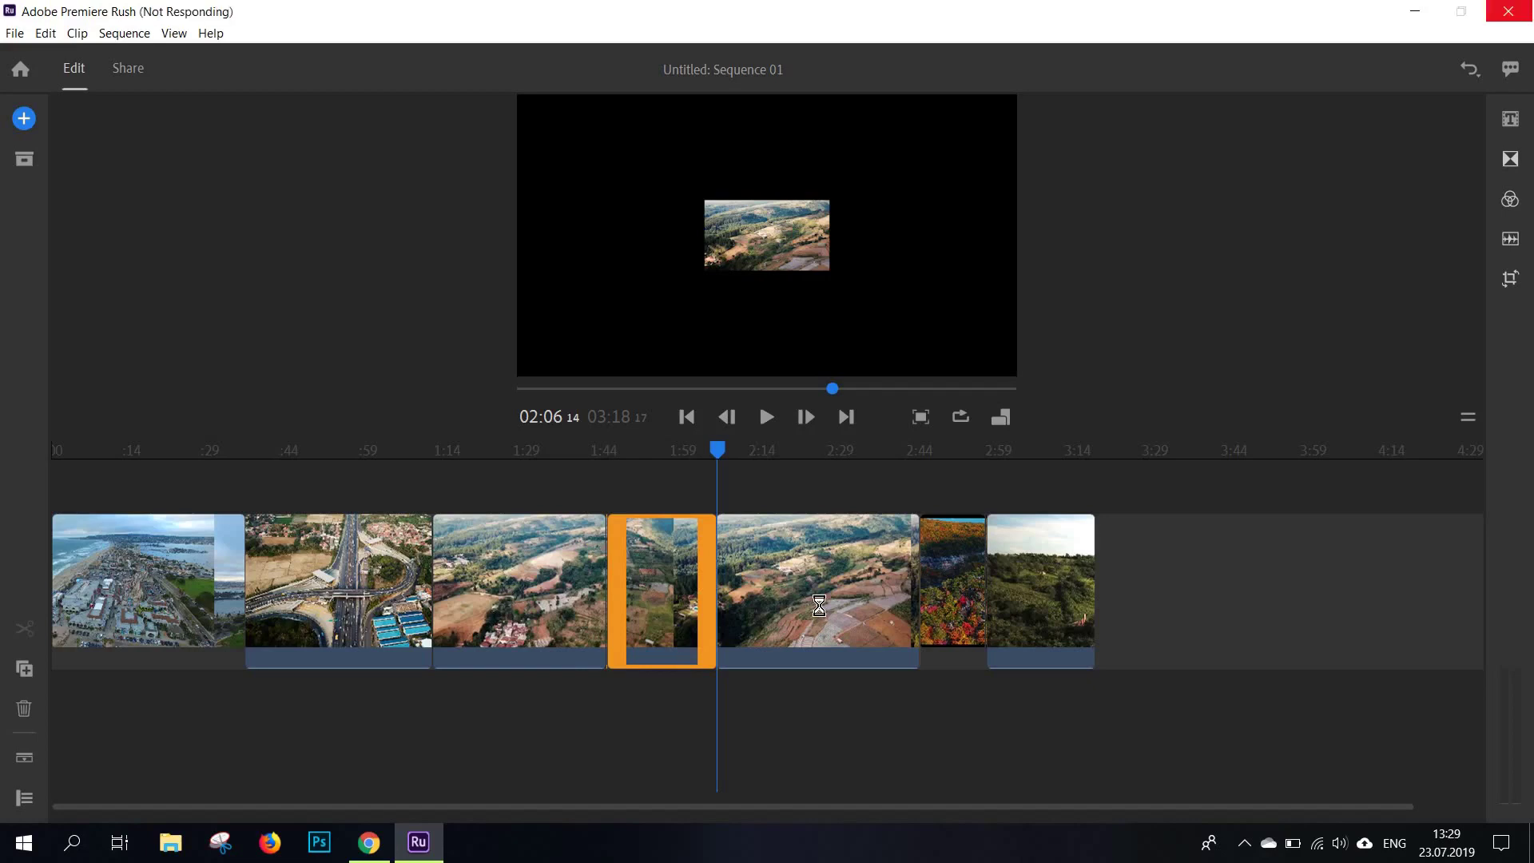
Step: Delete the hillside pieces and trailing clips, leaving three clips ending at 01:33
click(819, 606)
key(Delete)
click(532, 623)
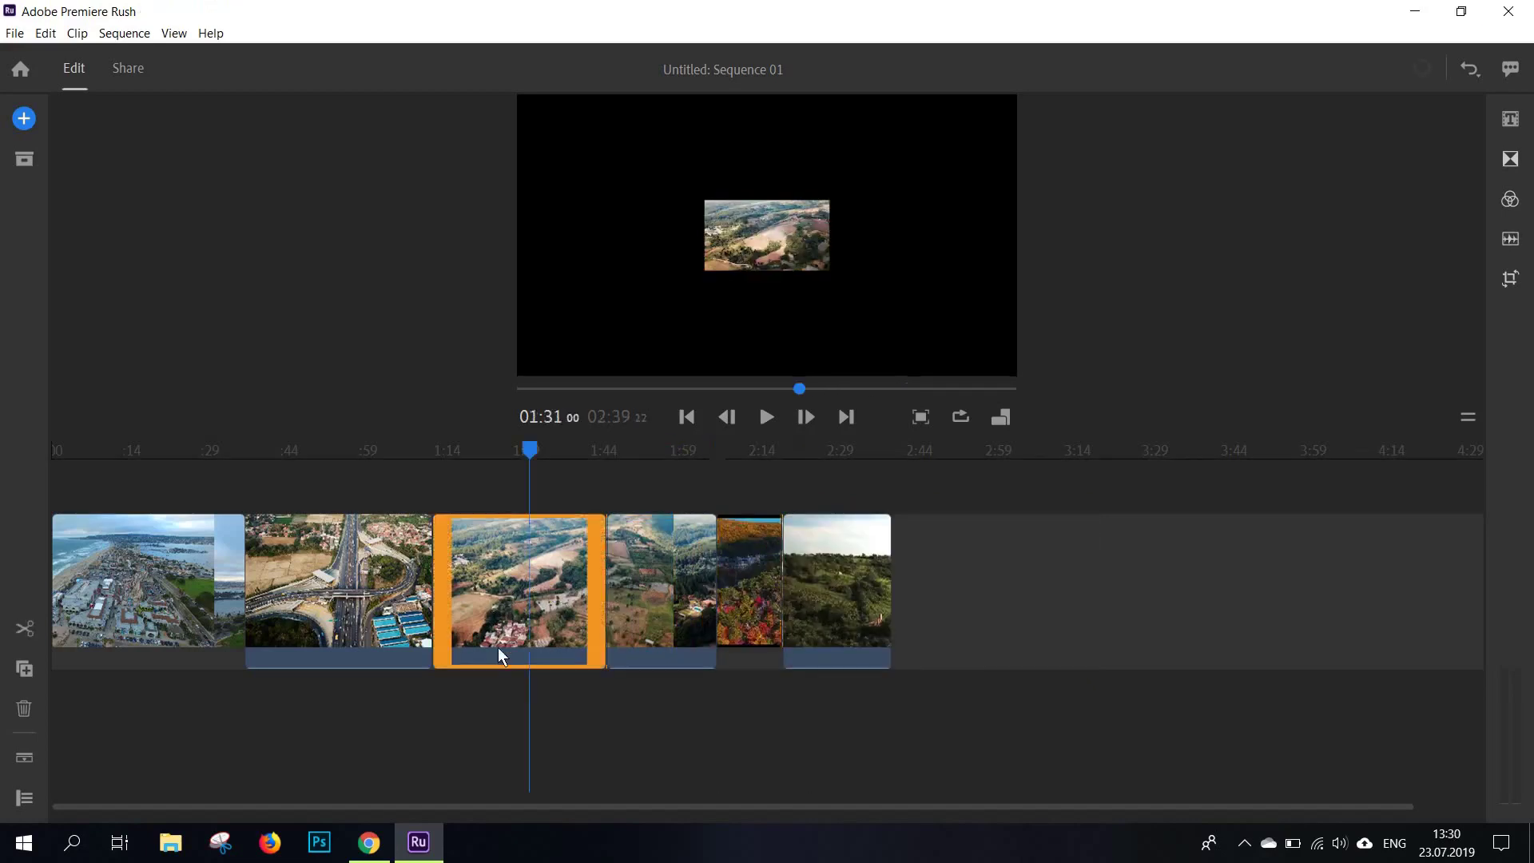
key(Delete)
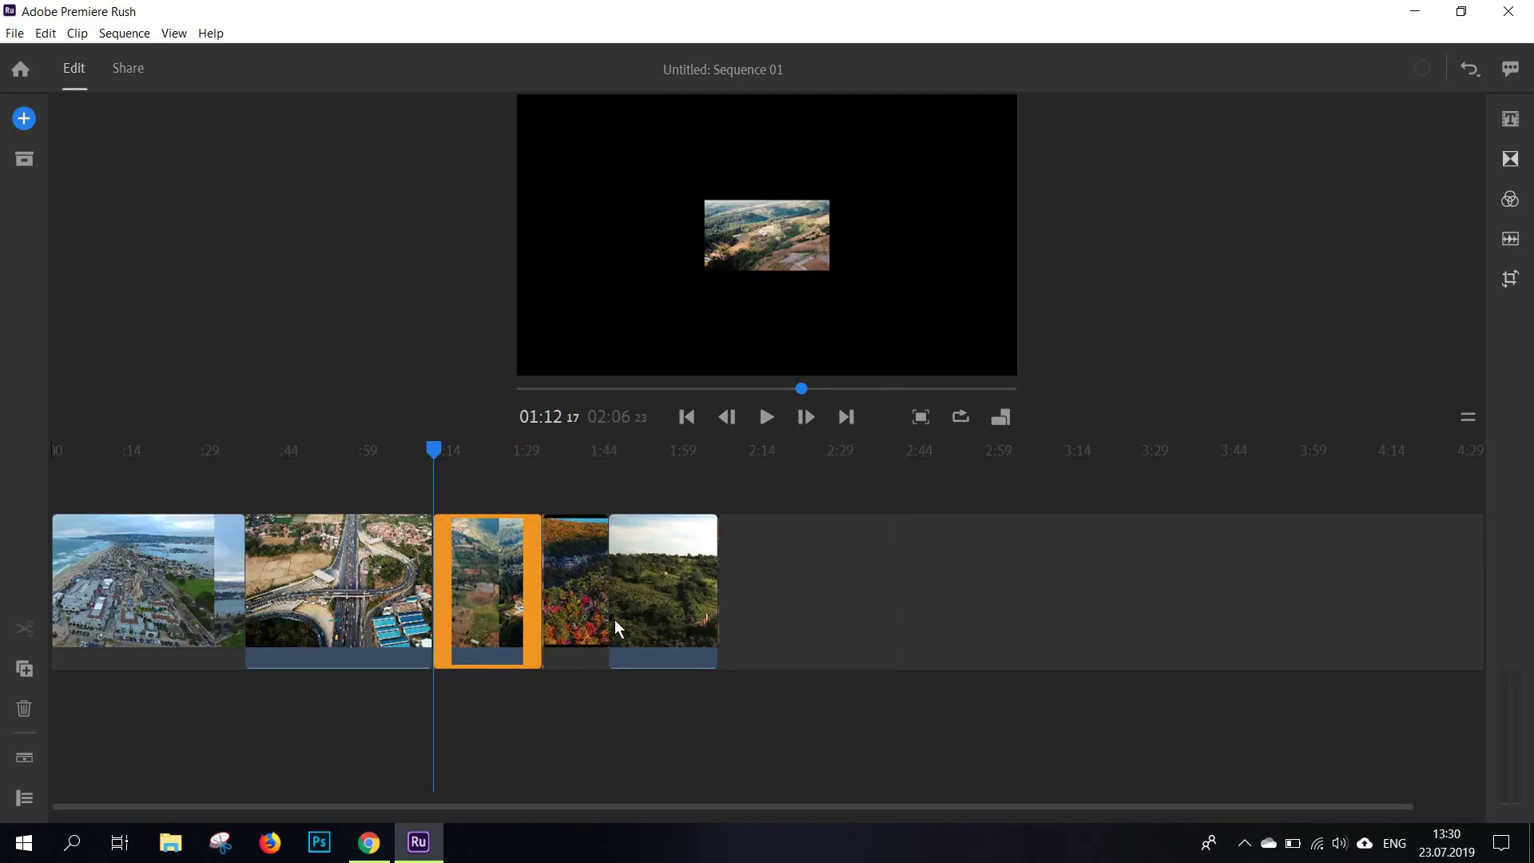
click(587, 619)
key(Delete)
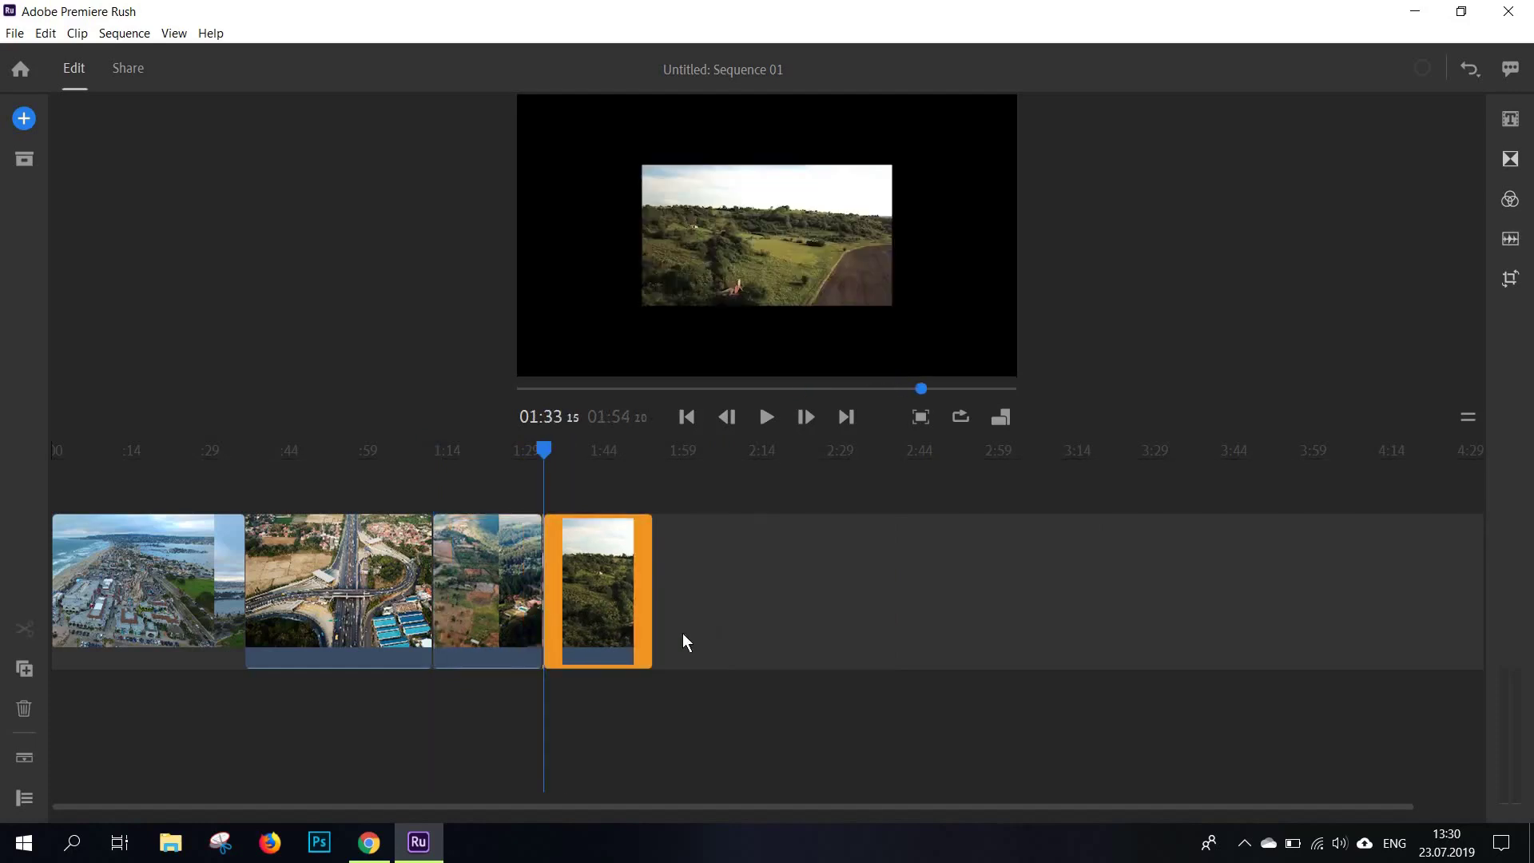
key(Delete)
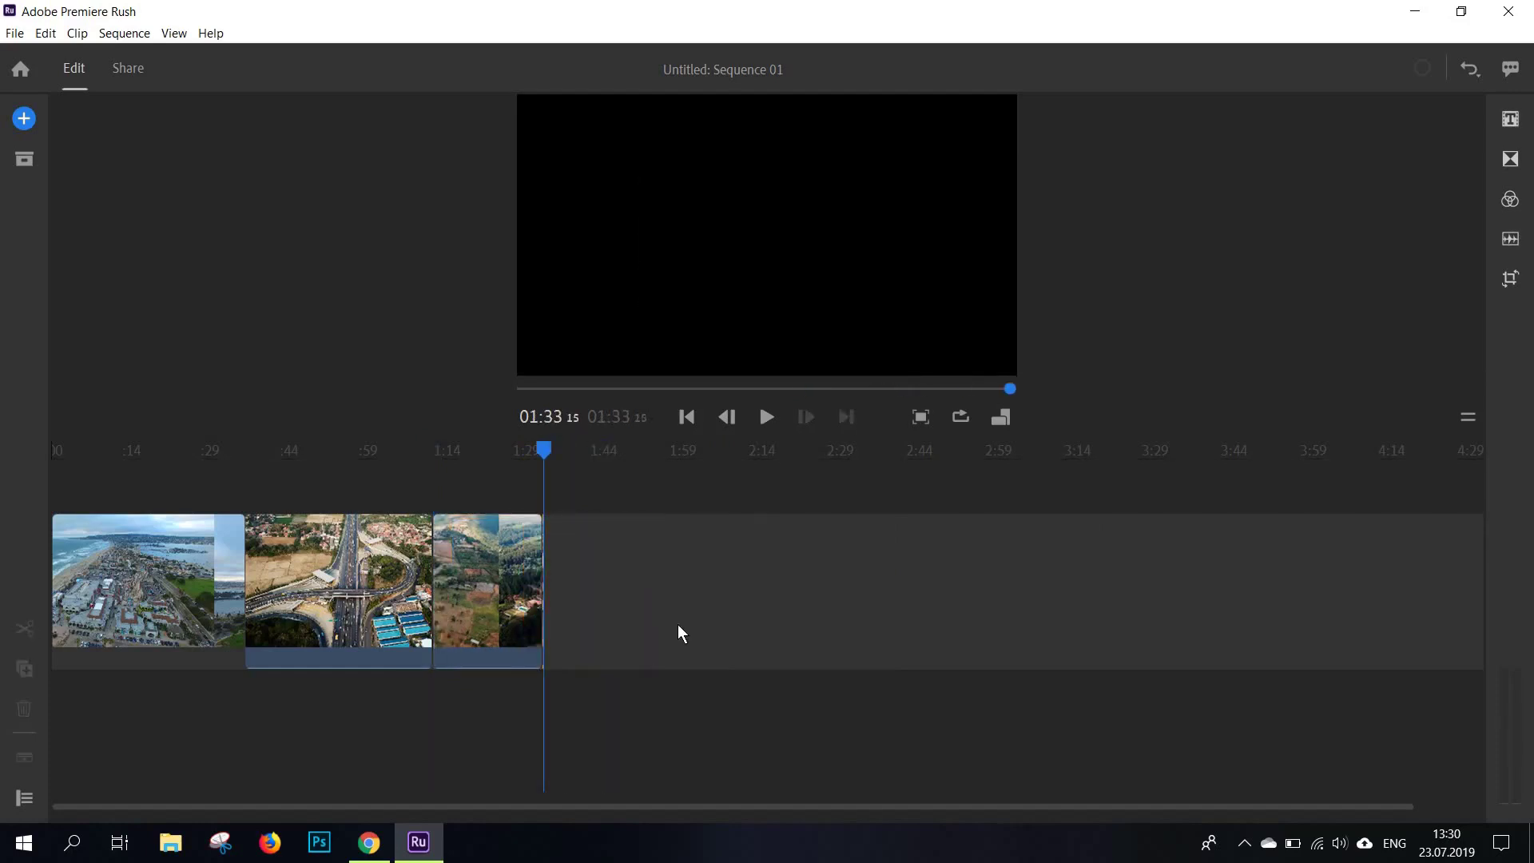
key(Home)
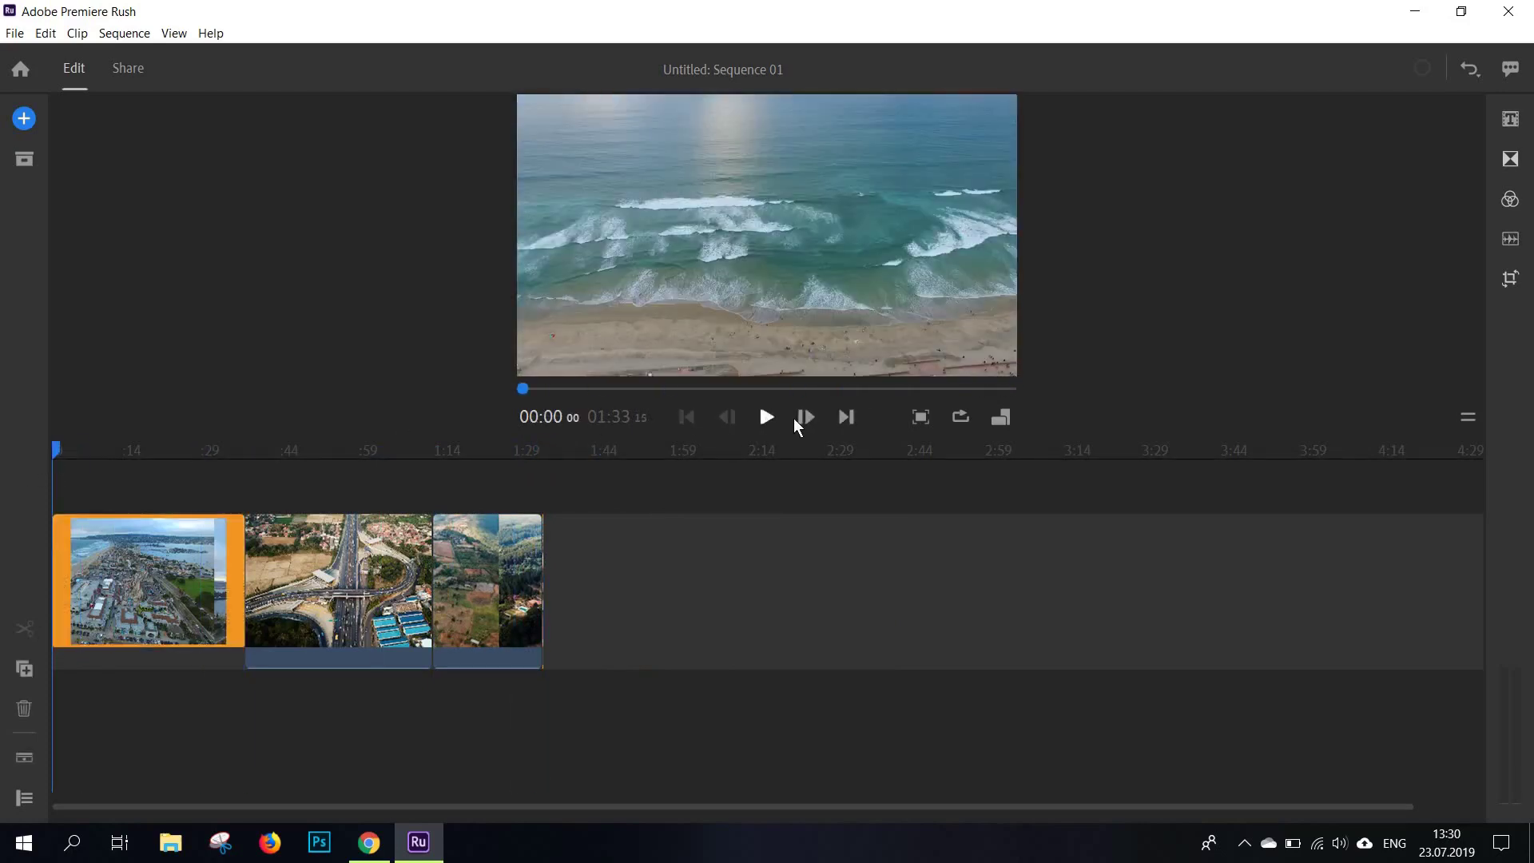
key(space)
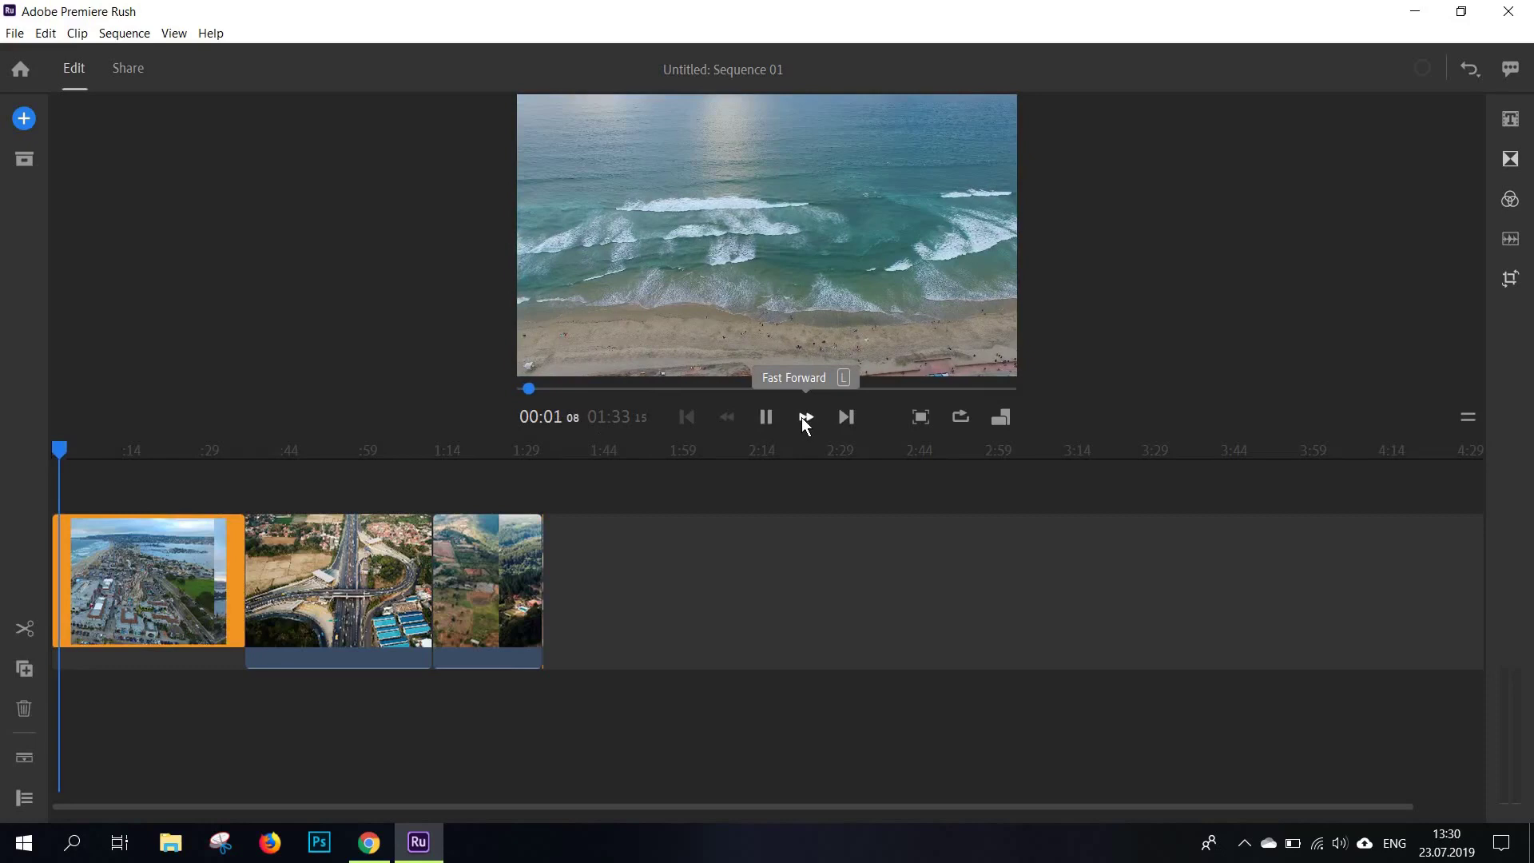
click(802, 417)
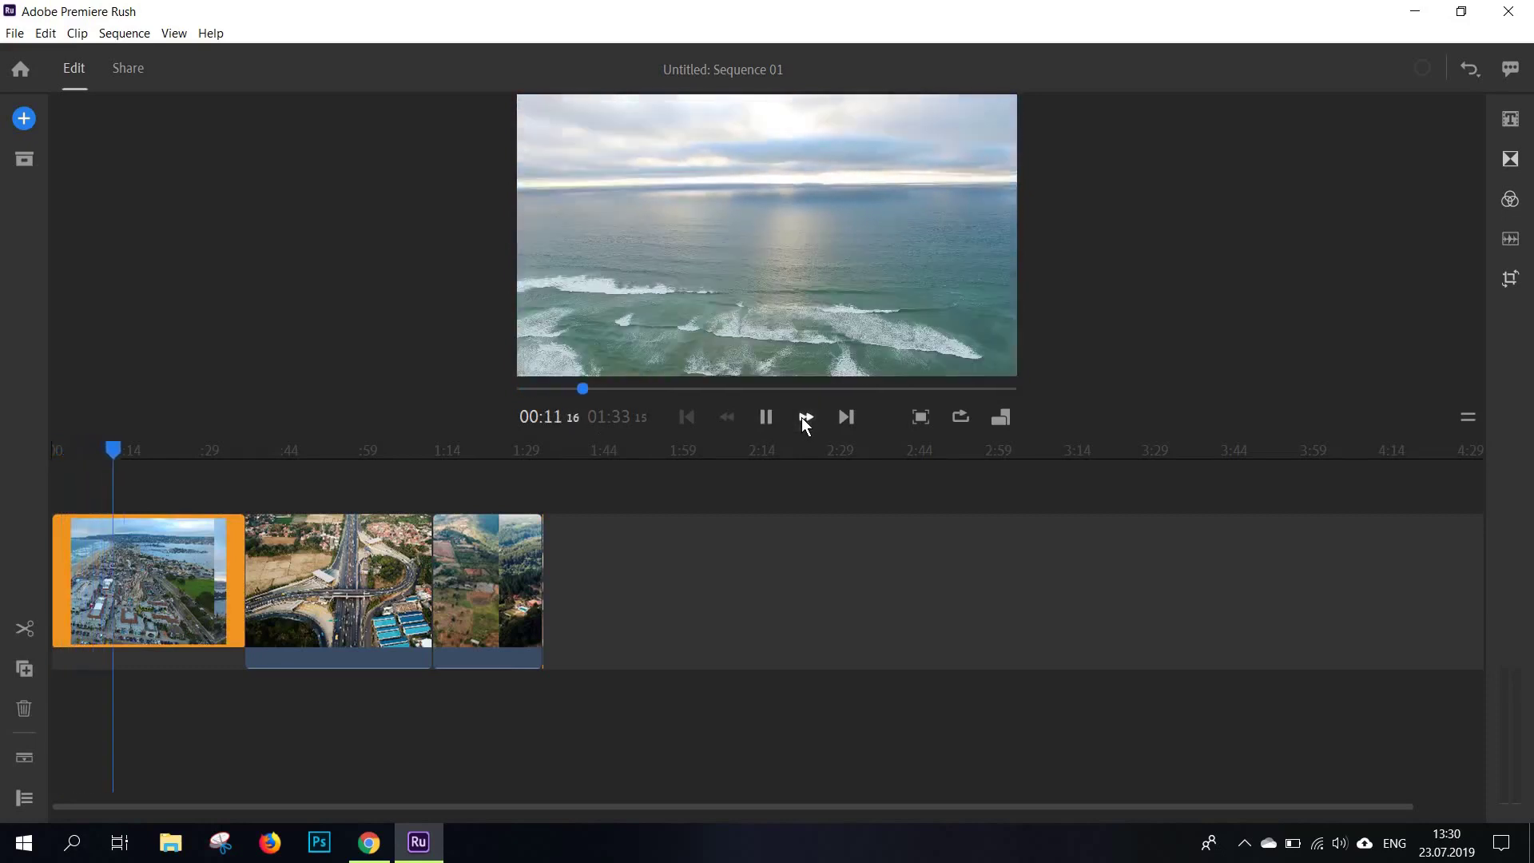
click(290, 581)
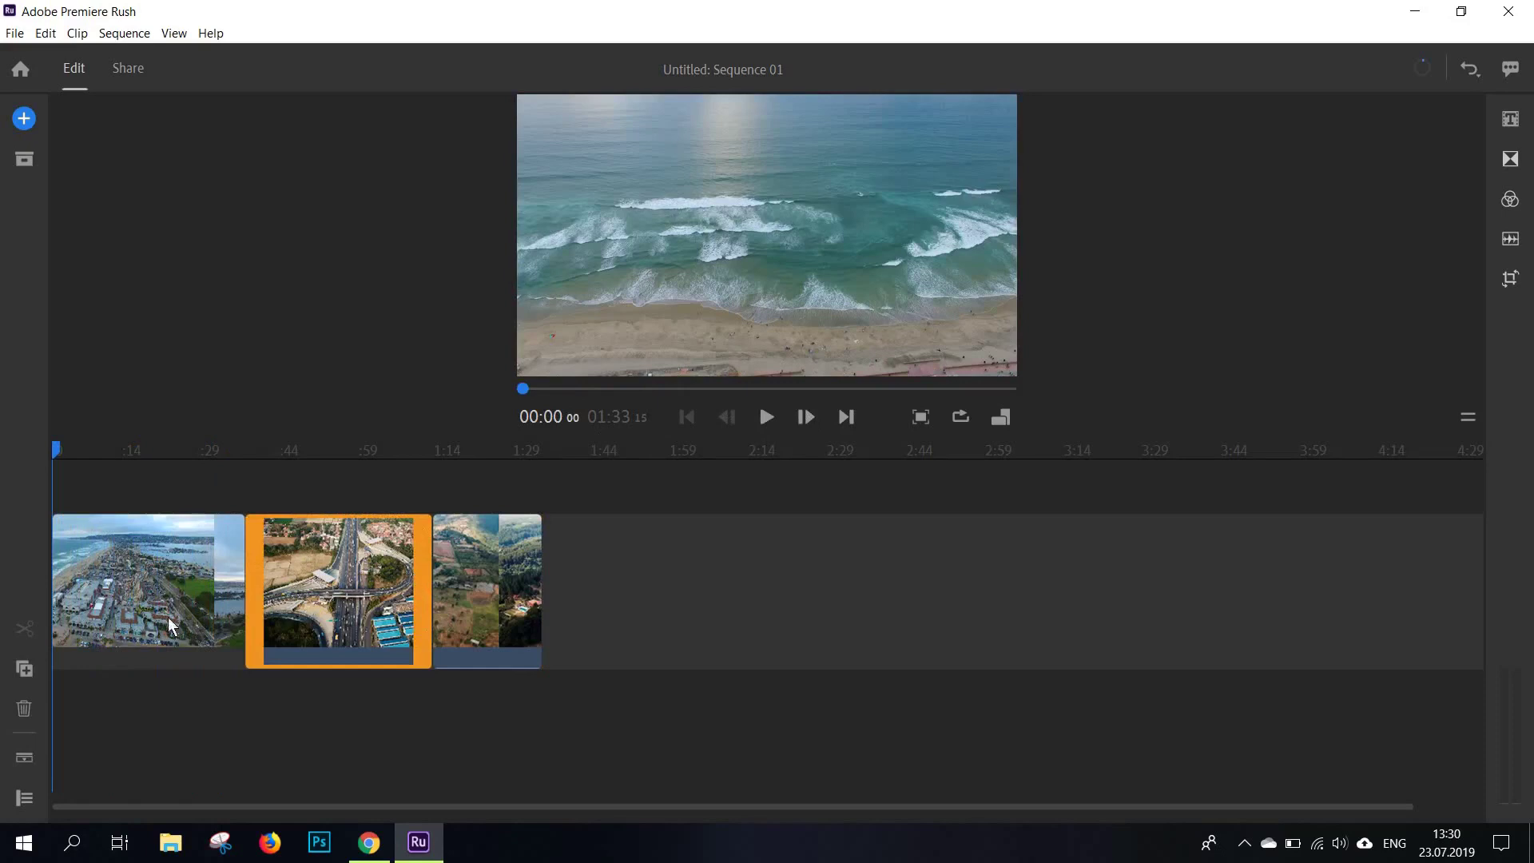
click(229, 615)
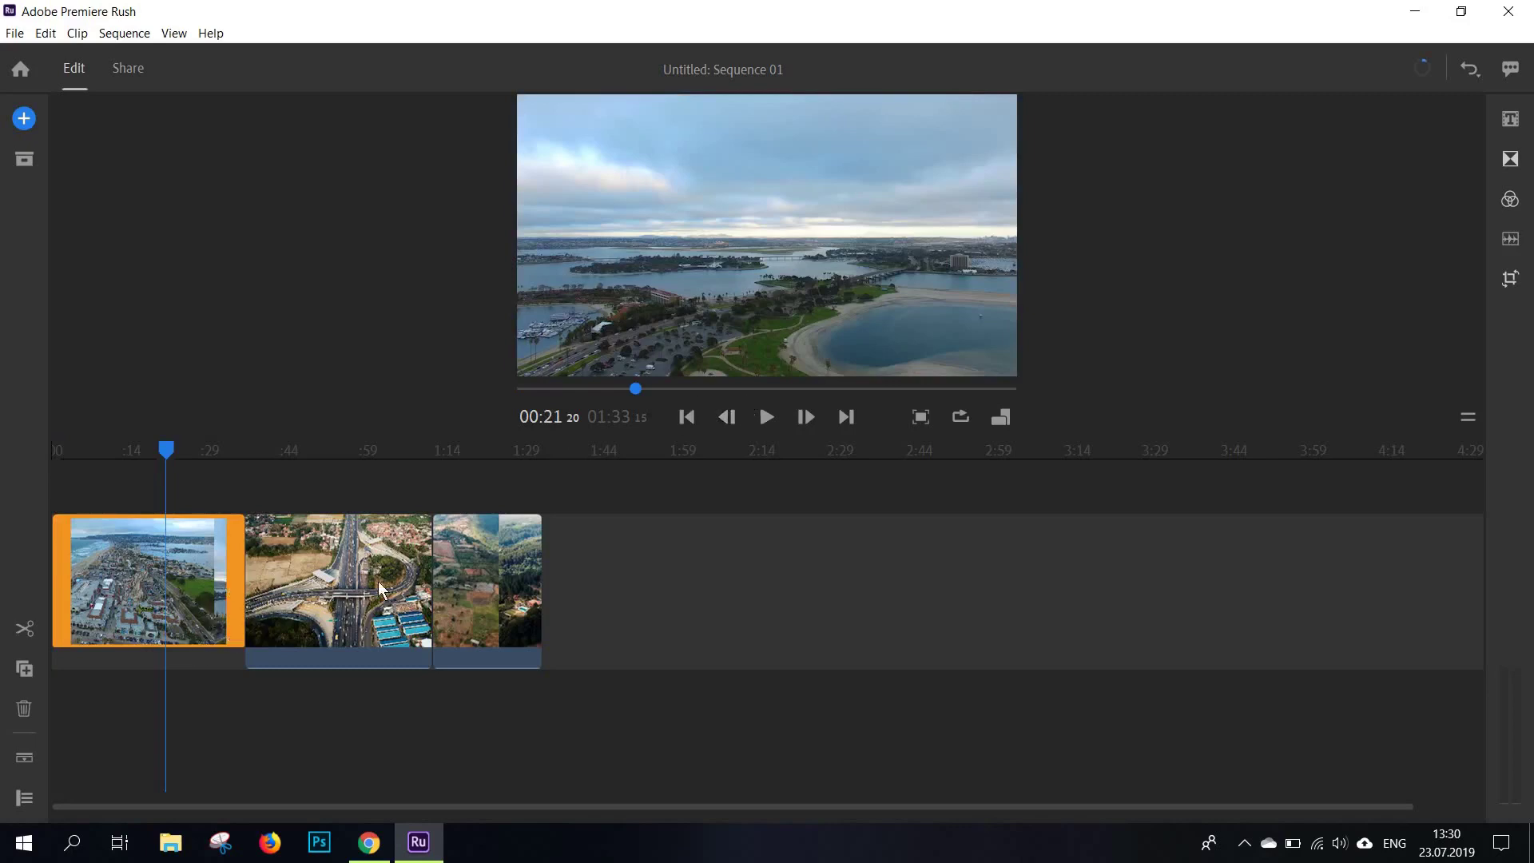
drag(358, 615, 200, 487)
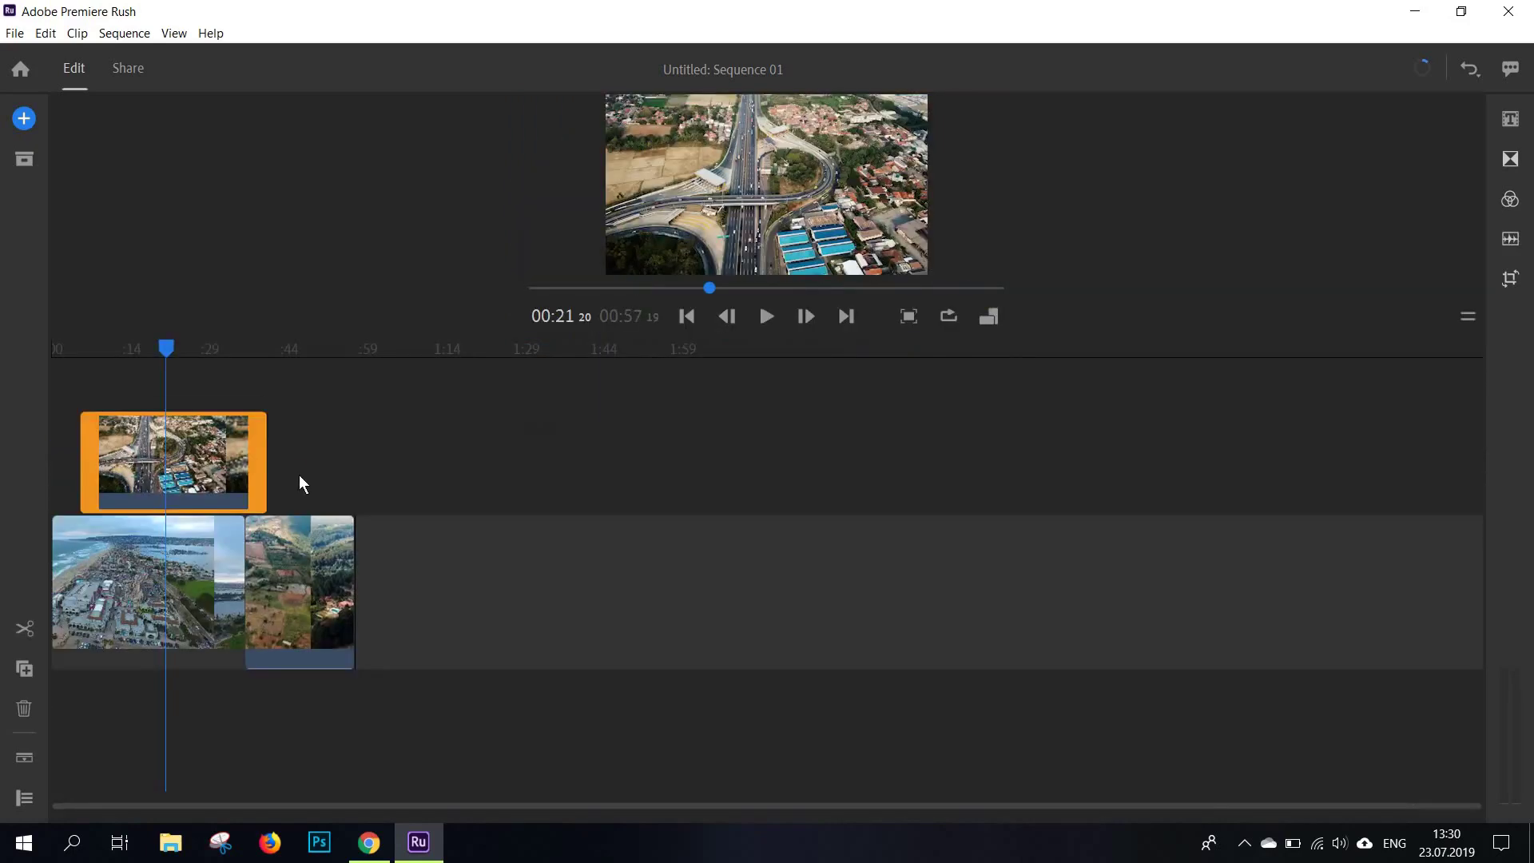
click(761, 321)
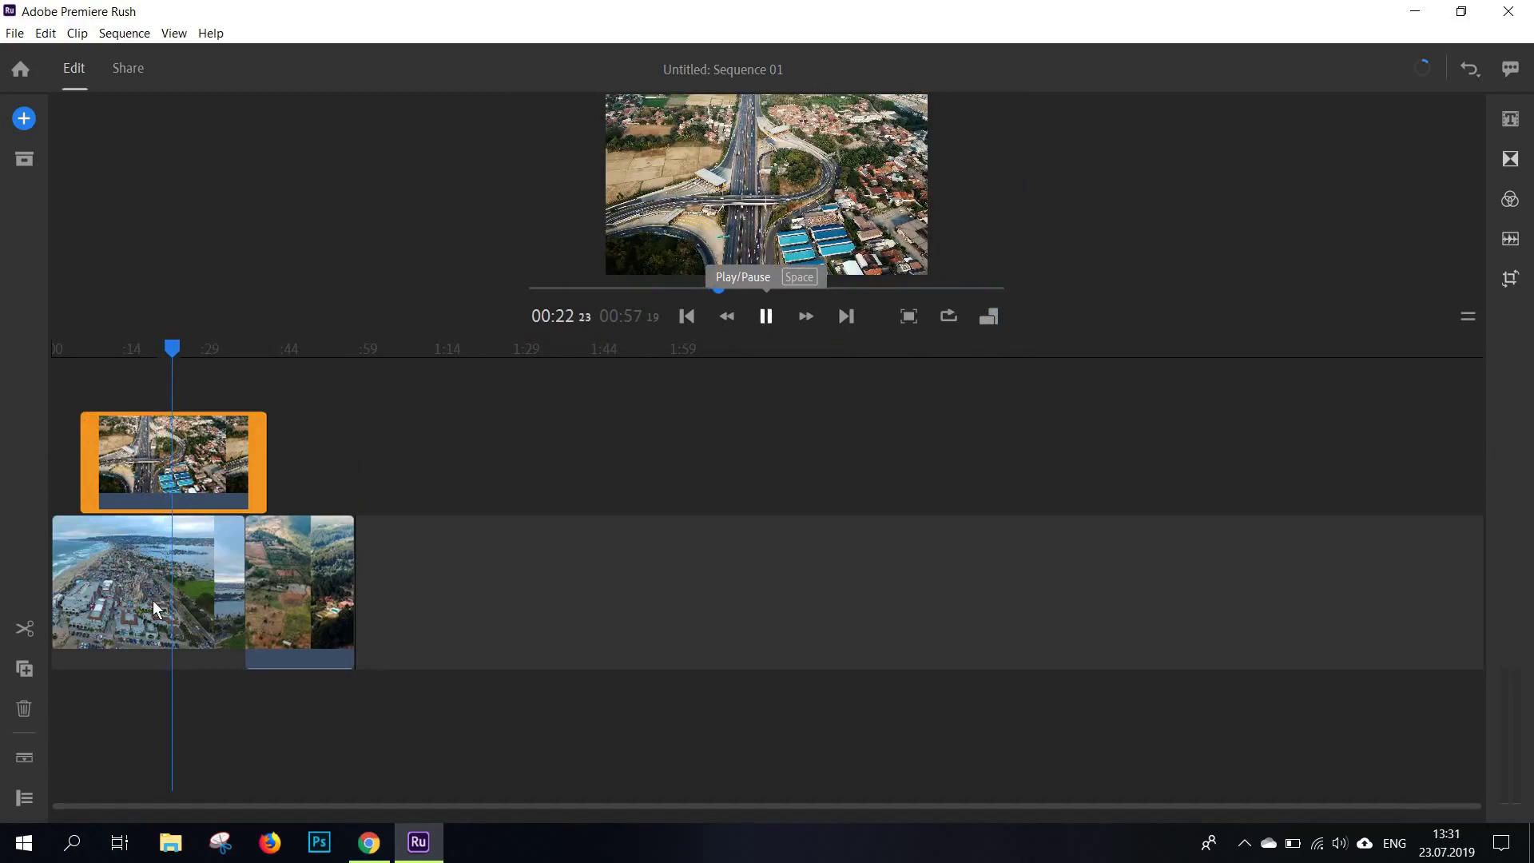
key(space)
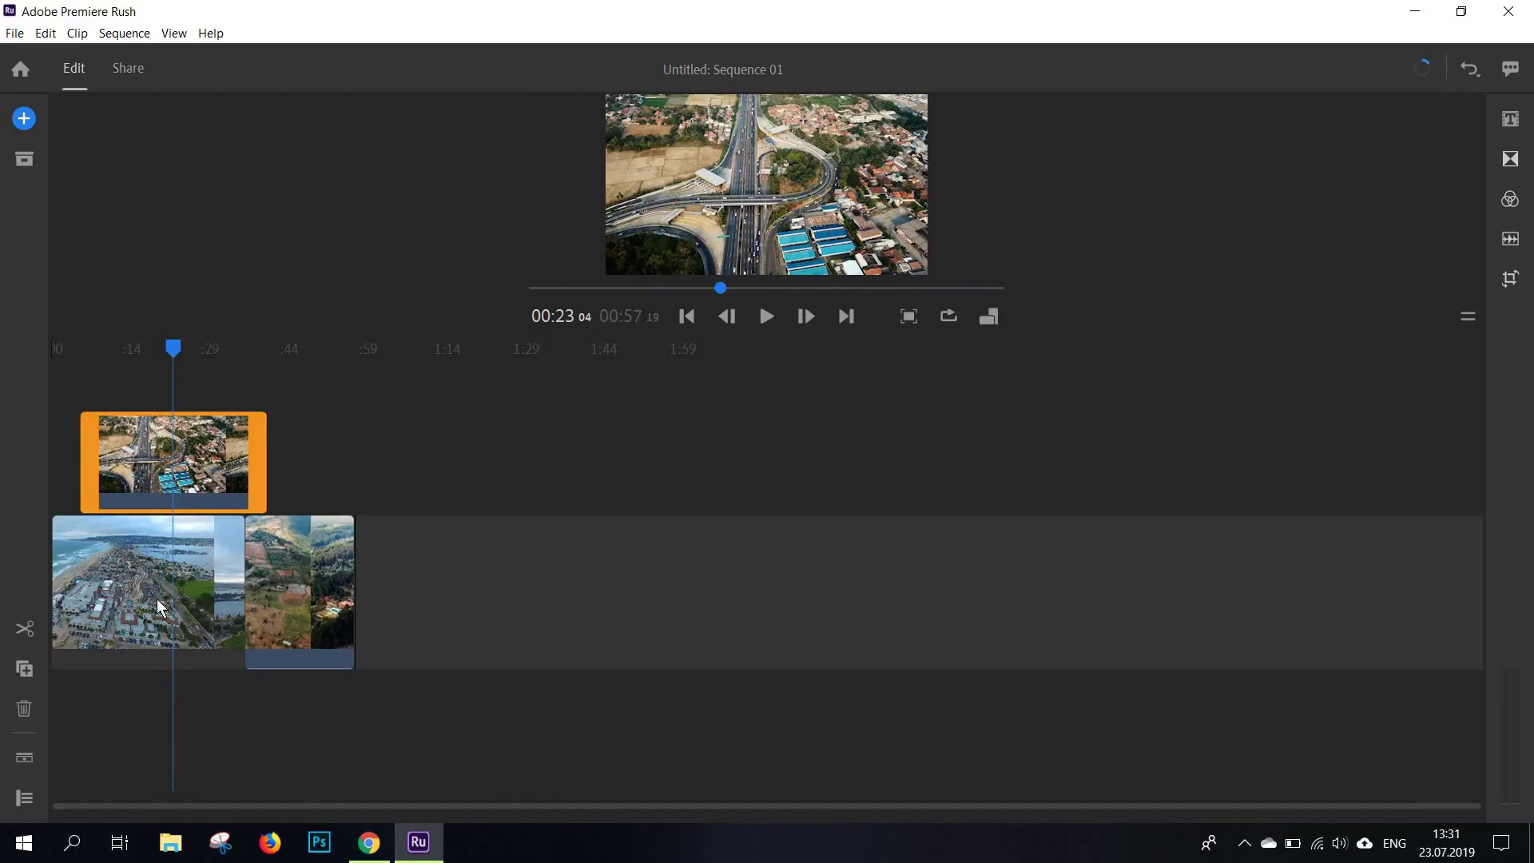
key(ctrl+z)
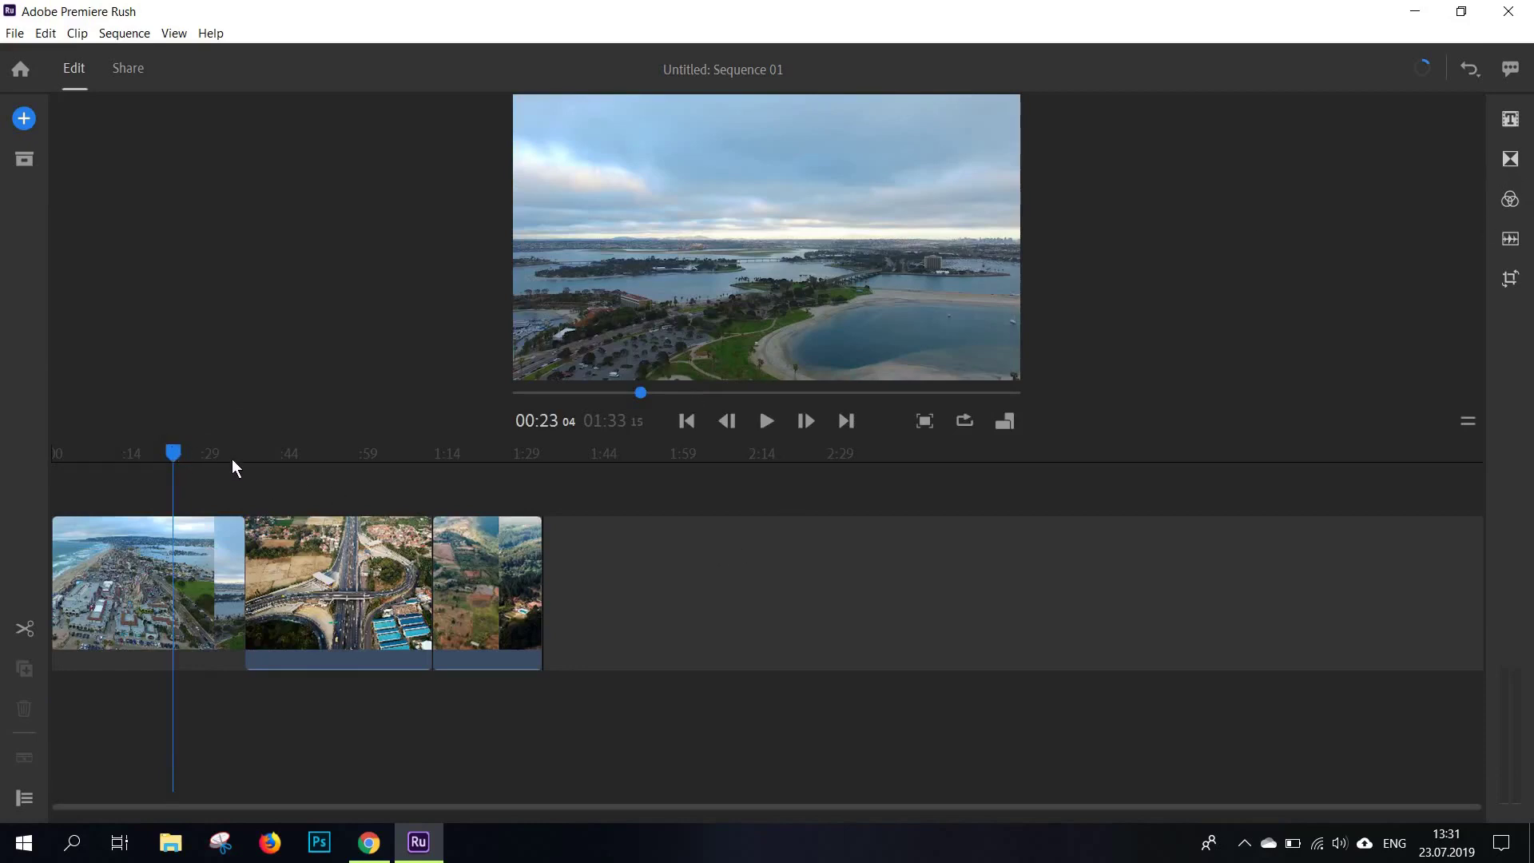
drag(182, 461, 239, 462)
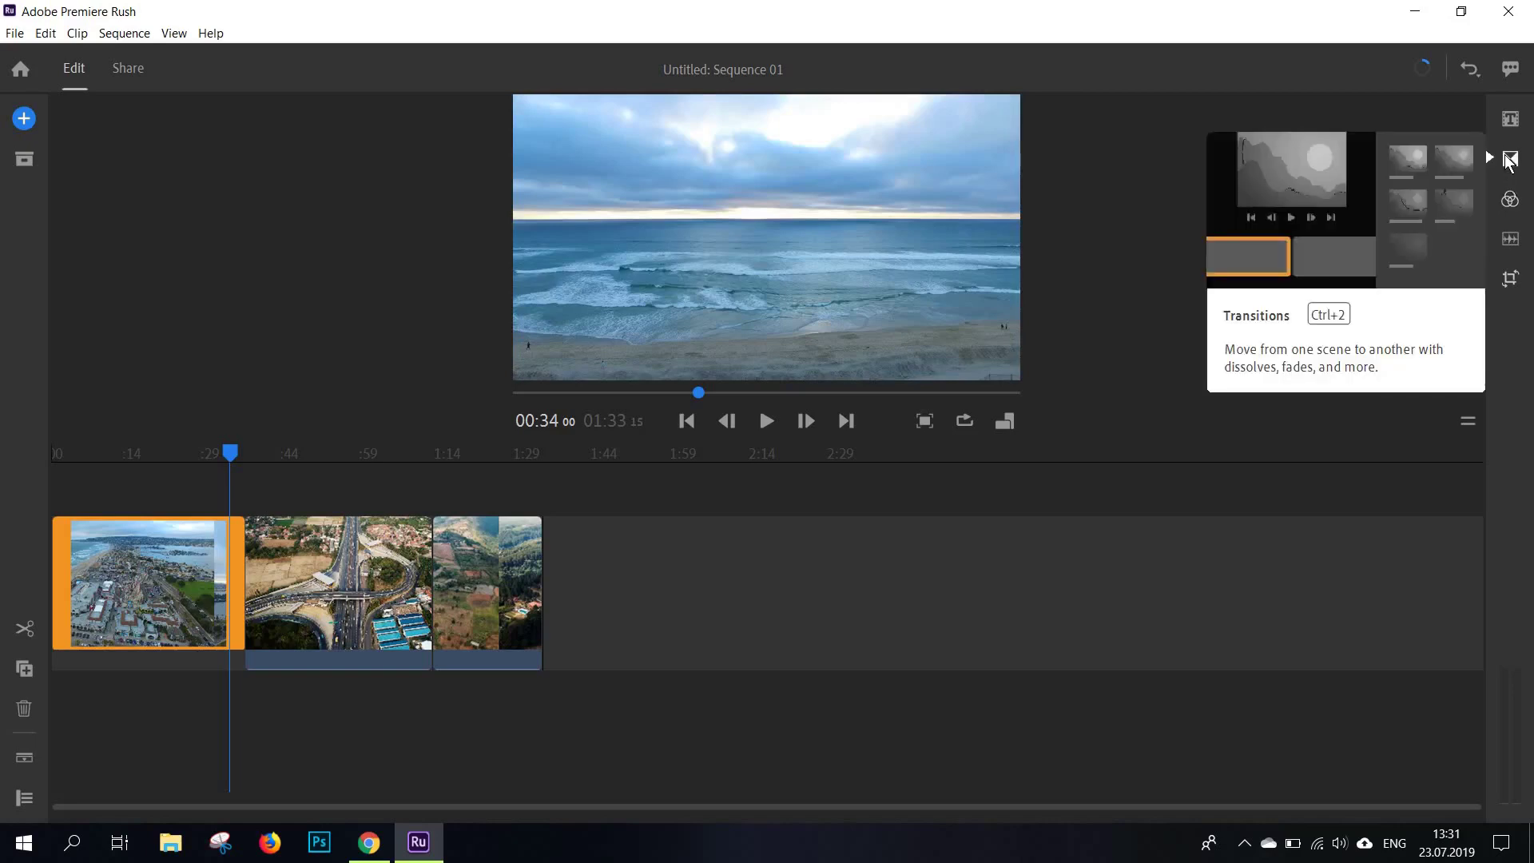
Step: Place a Dip to White transition between the first two clips and preview playback
click(1509, 159)
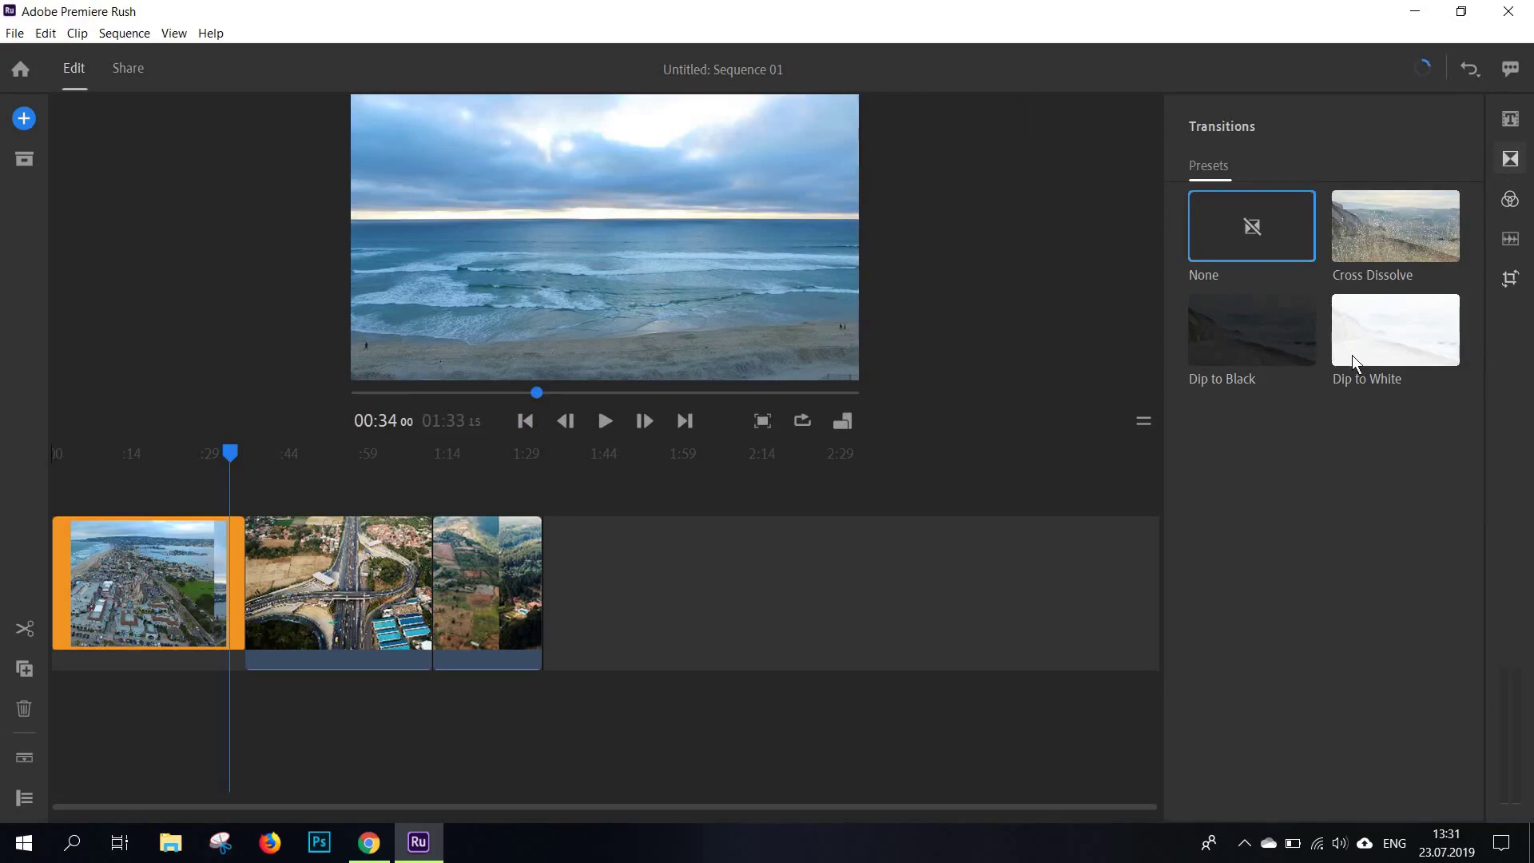
click(1355, 342)
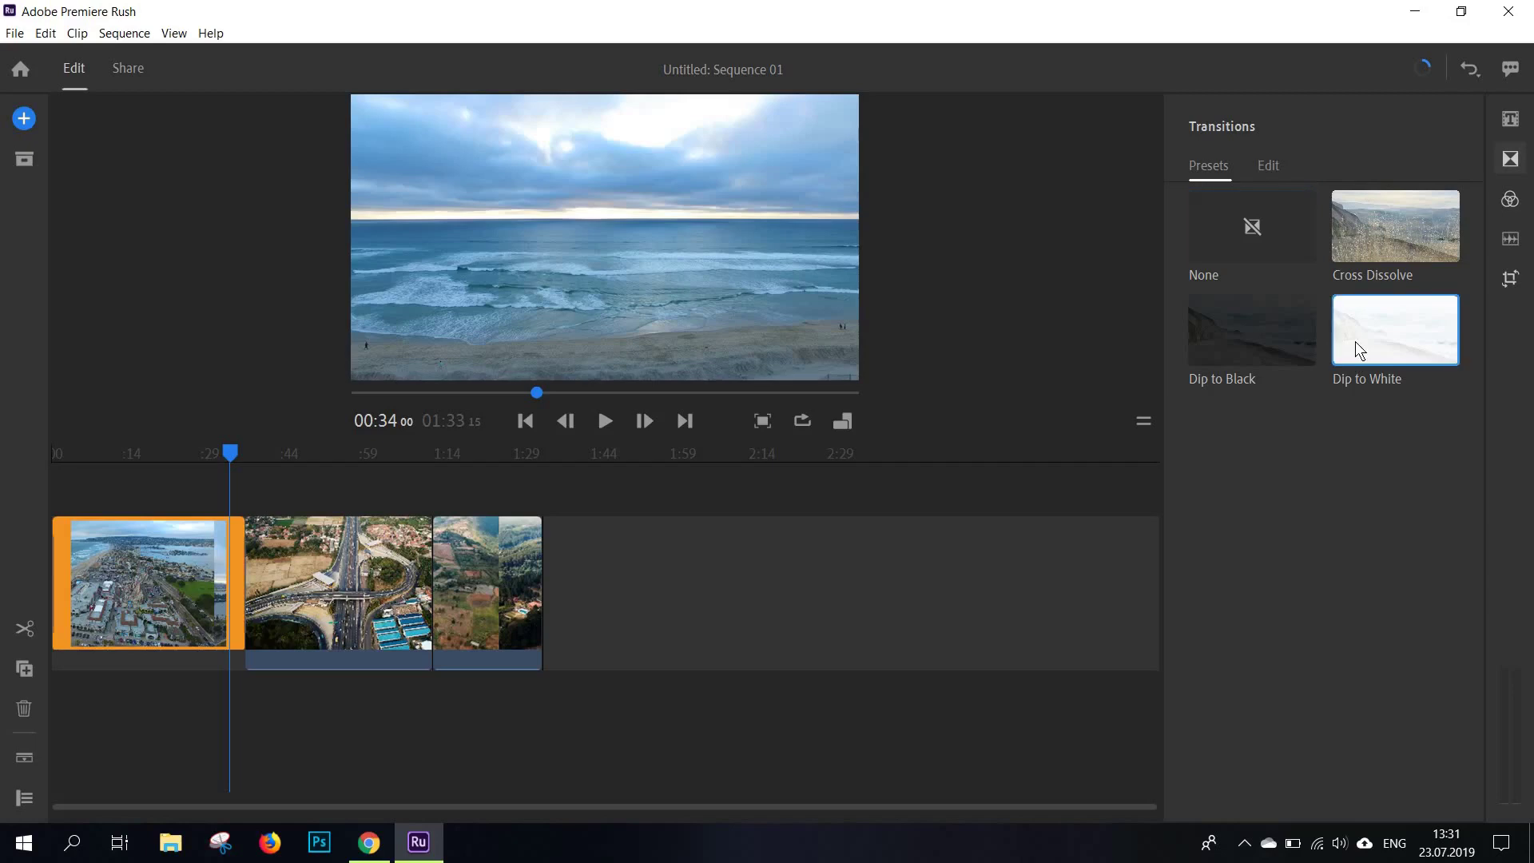
mouse_move(1355, 342)
mouse_down()
mouse_move(240, 659)
mouse_move(263, 631)
mouse_move(446, 610)
mouse_move(232, 621)
mouse_move(387, 619)
mouse_move(331, 675)
mouse_up()
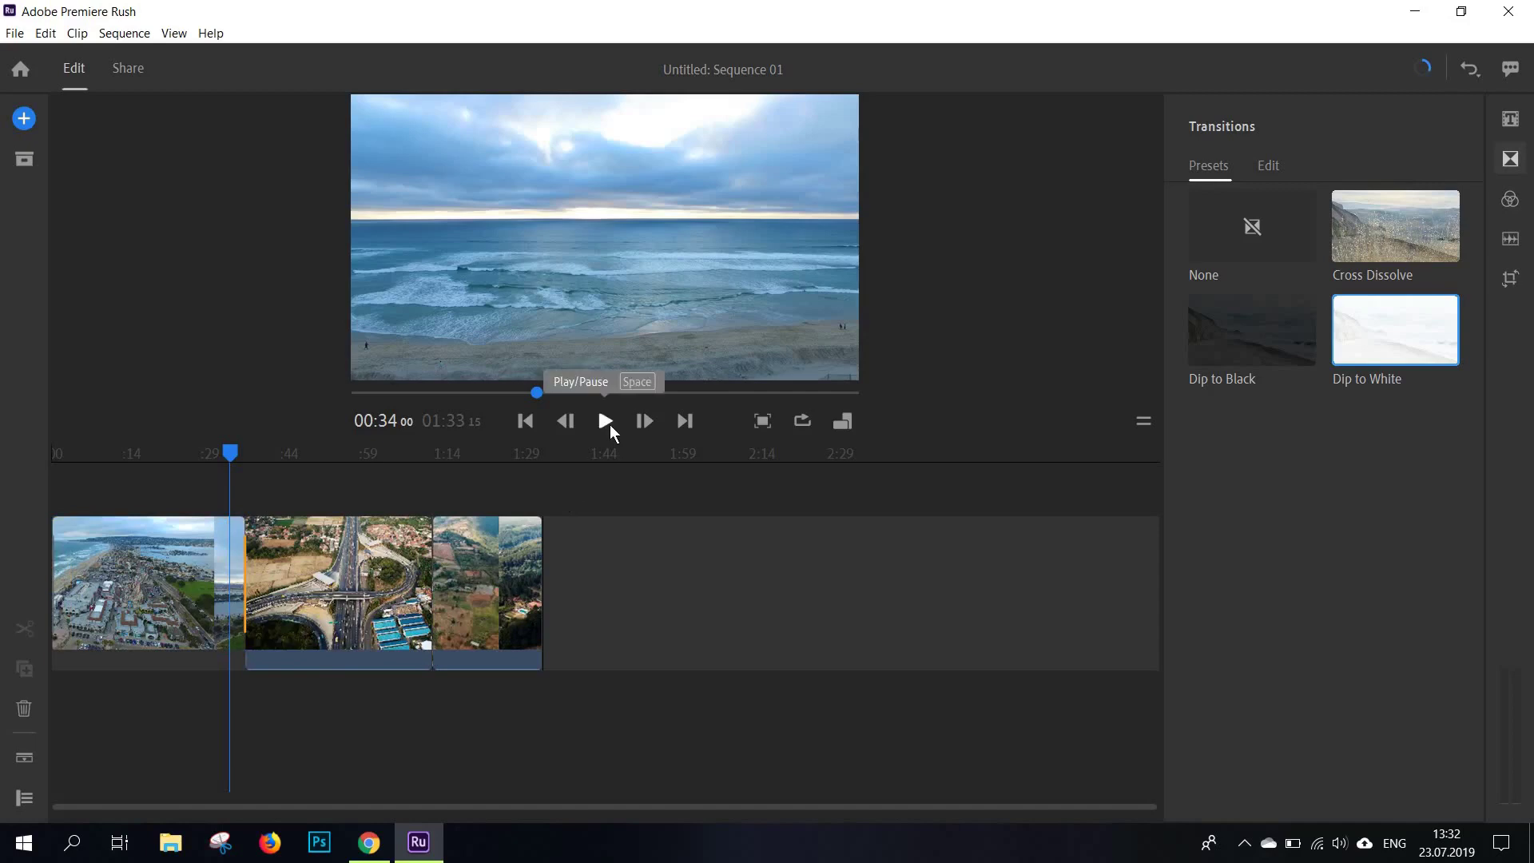
click(605, 421)
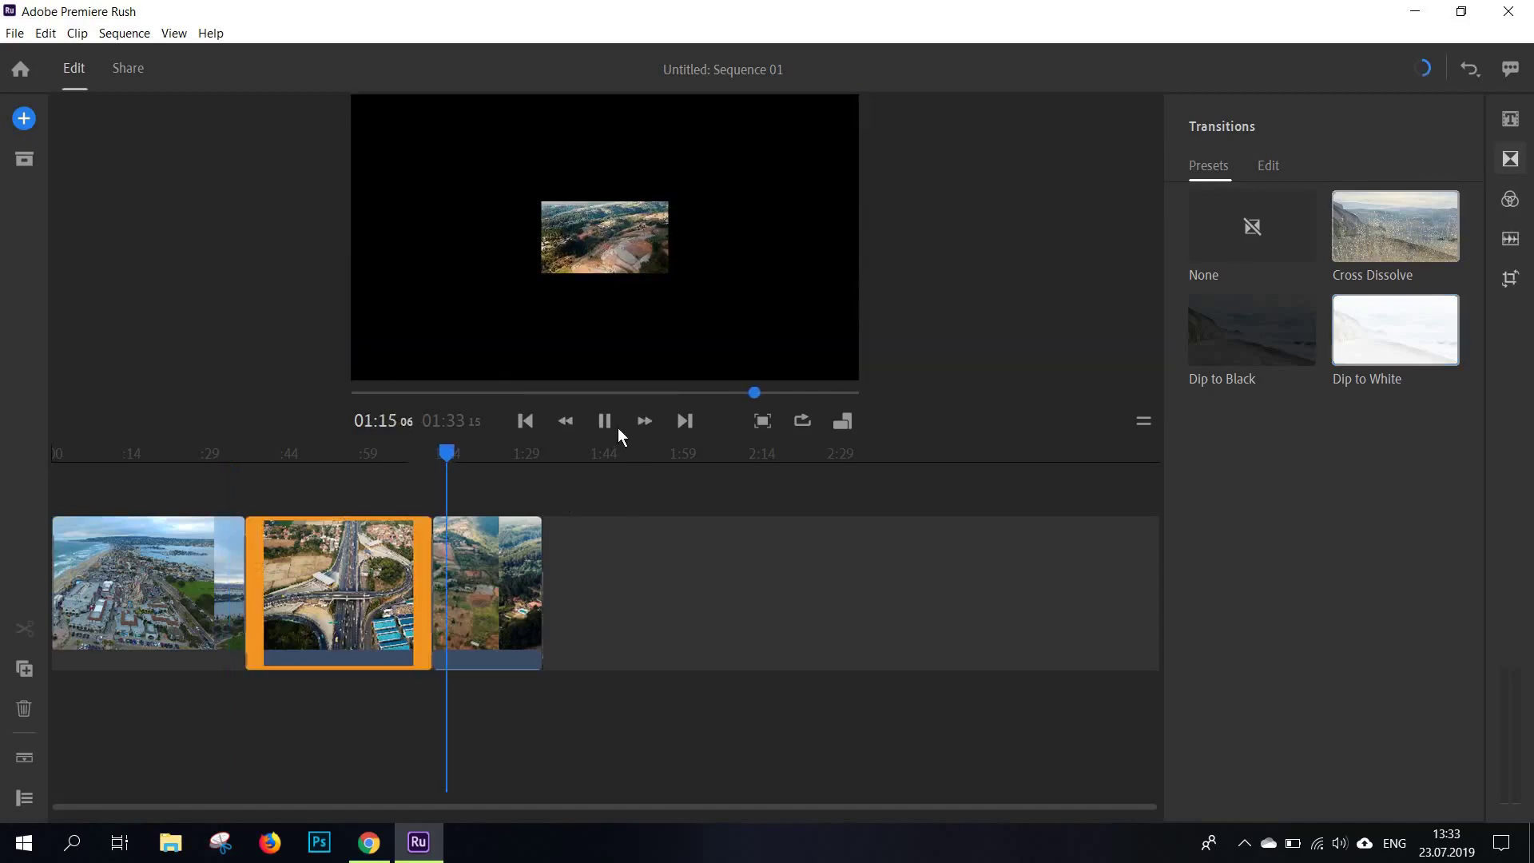
click(617, 429)
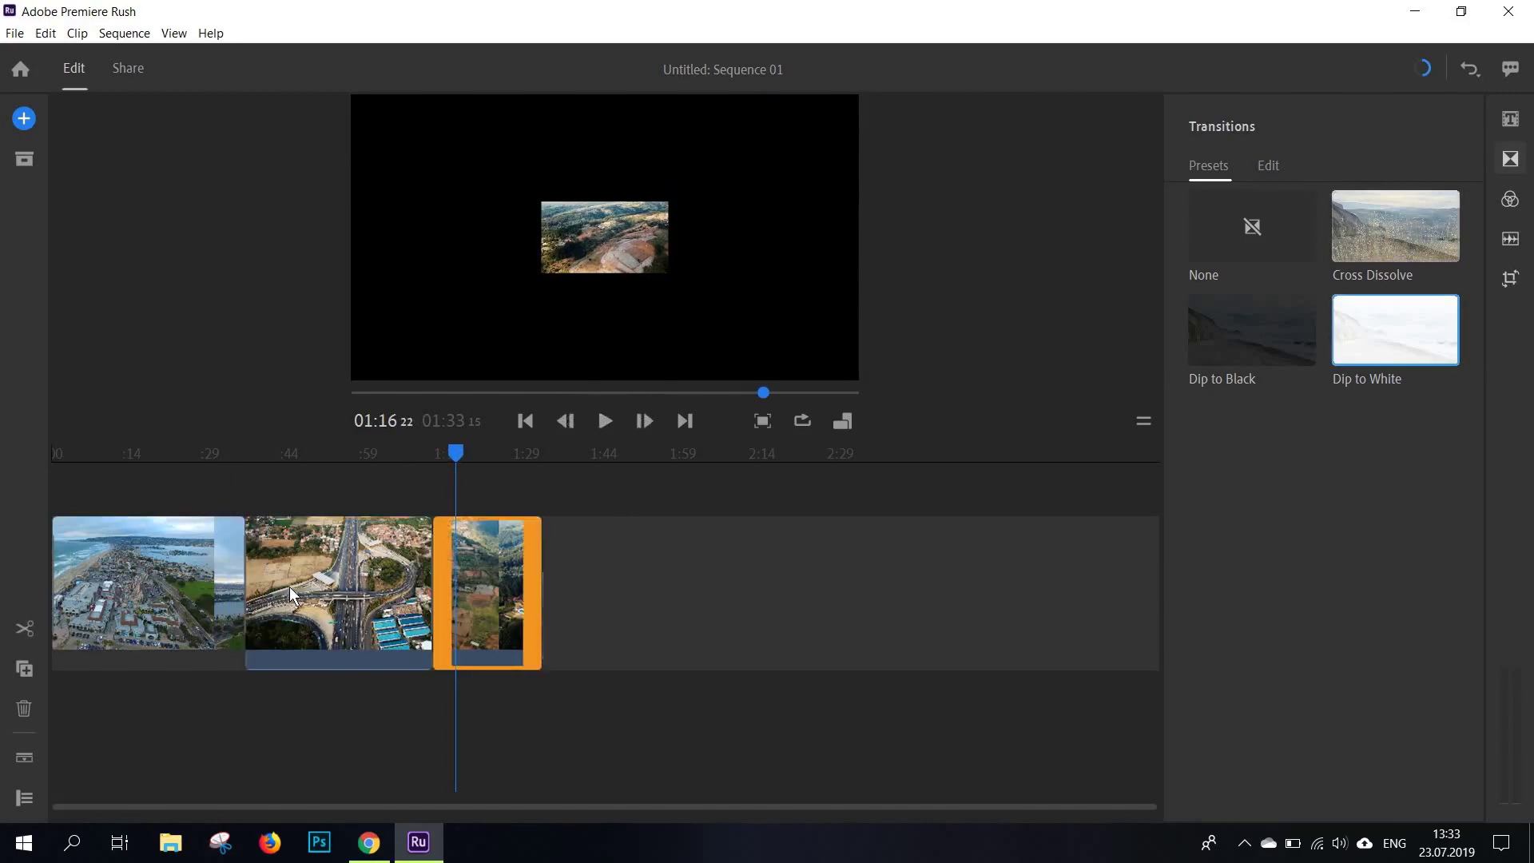
Step: Delete the third mountain clip, reapply Dip to White between clips one and two, and check it
click(429, 462)
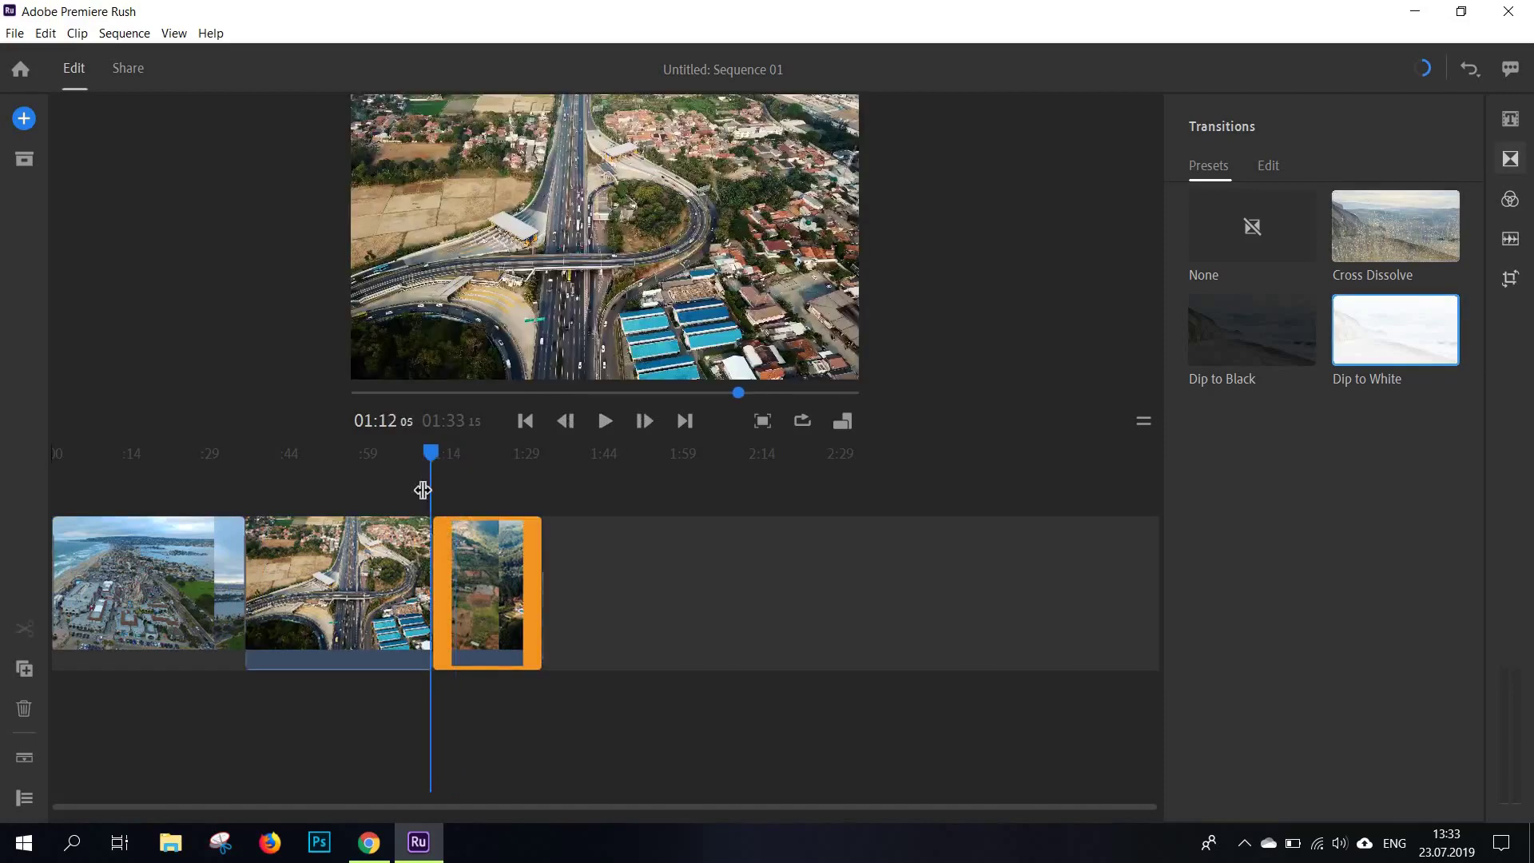
click(464, 551)
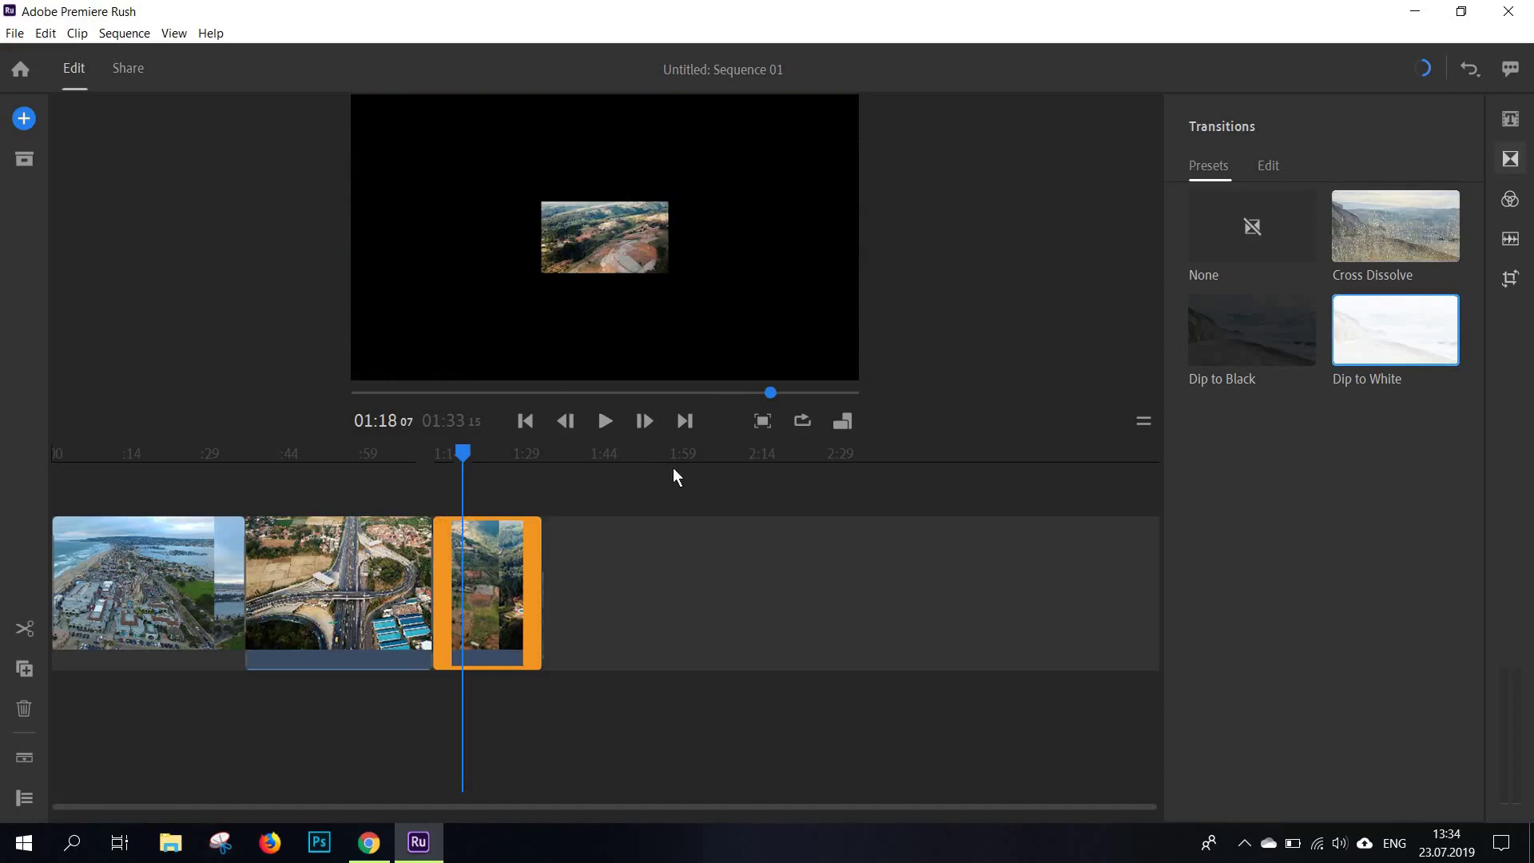
key(Delete)
click(230, 493)
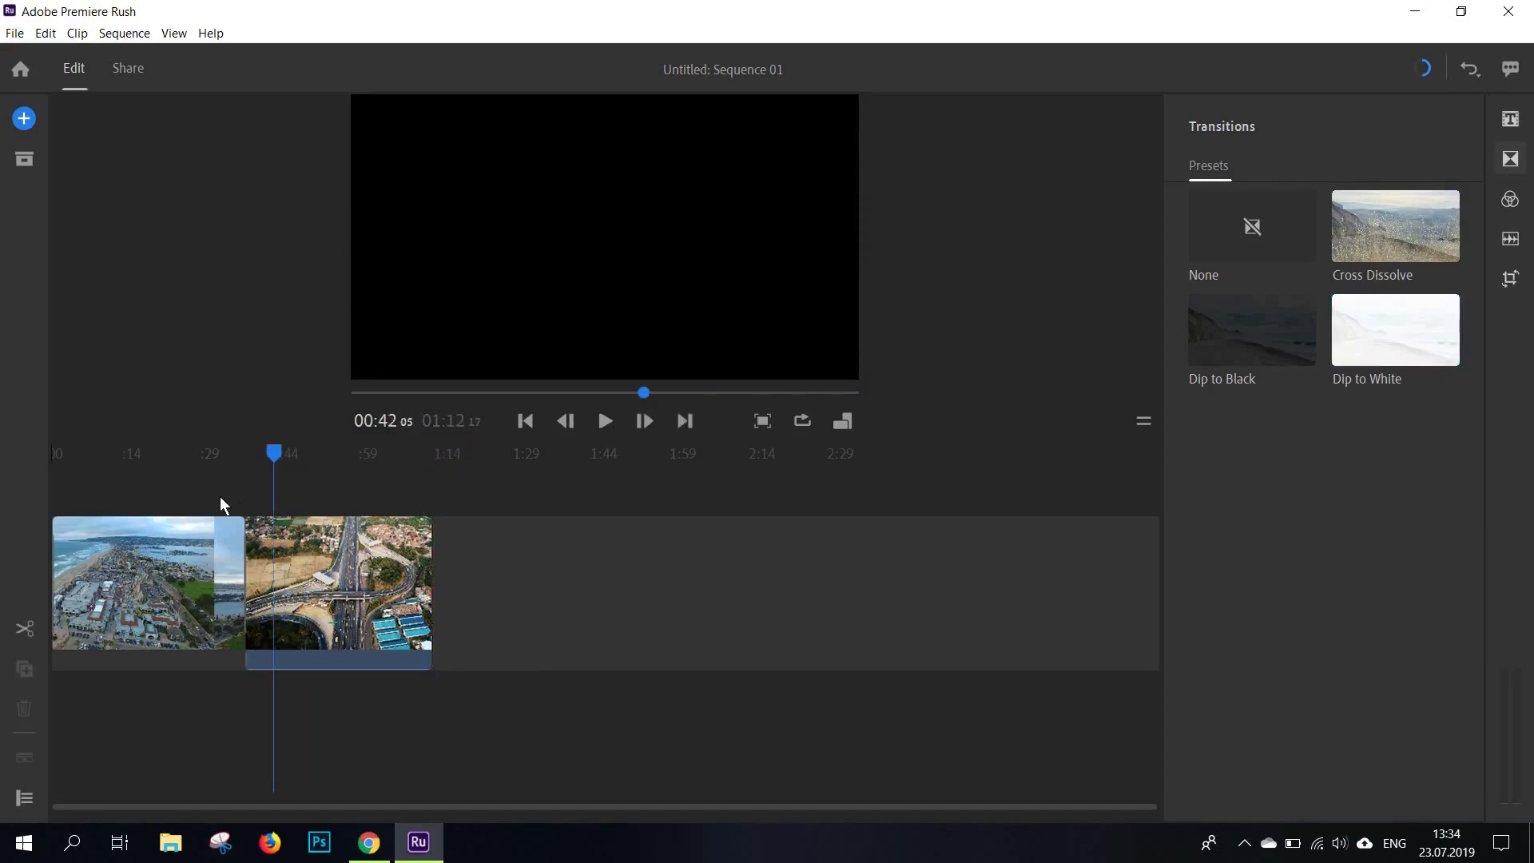
mouse_move(1387, 345)
mouse_down()
mouse_move(424, 595)
mouse_move(195, 576)
mouse_up()
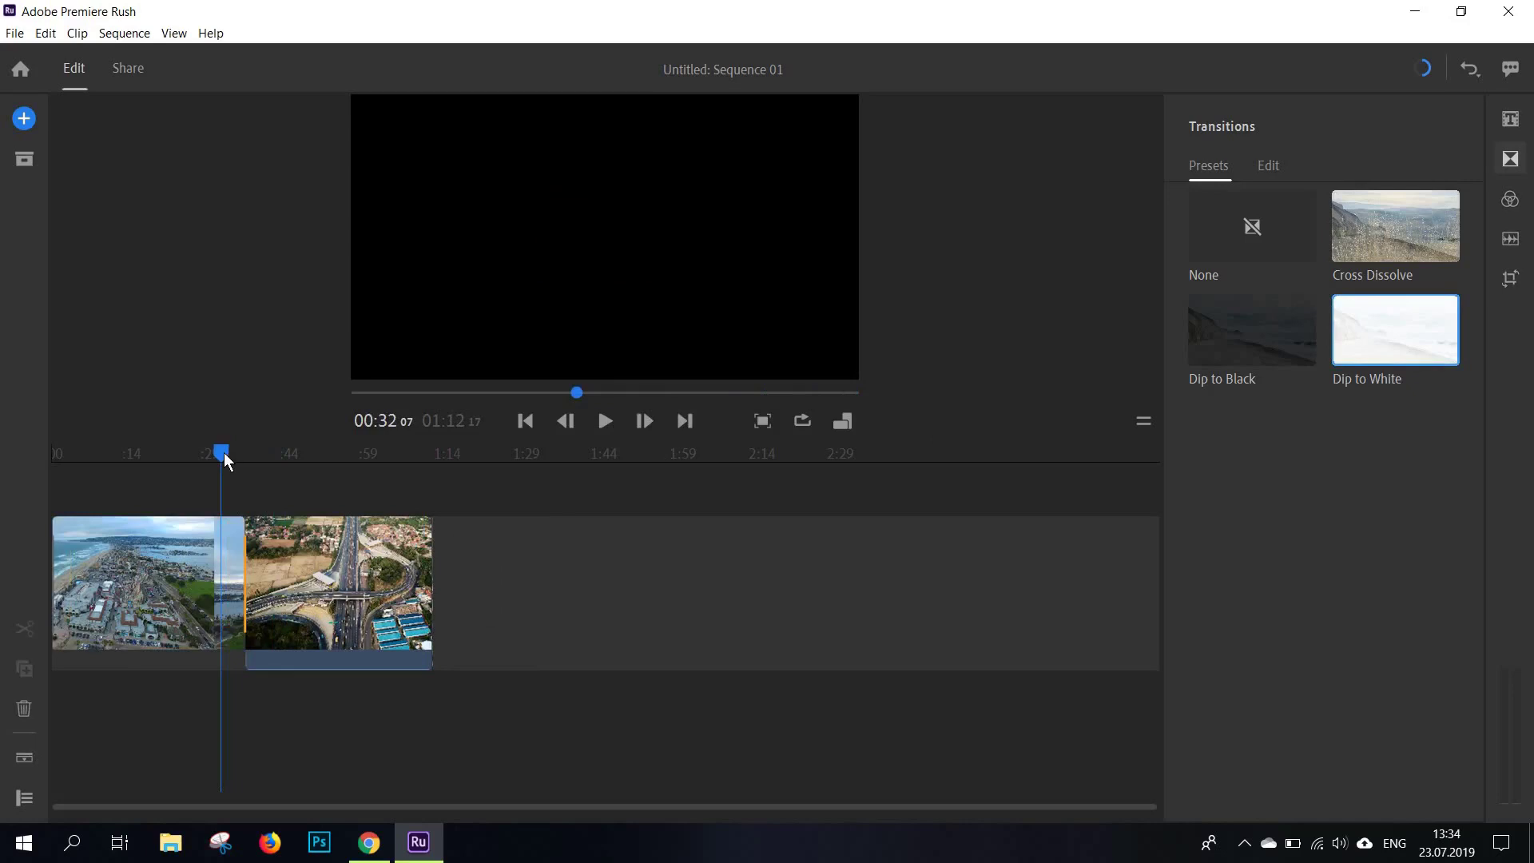
drag(226, 459, 258, 454)
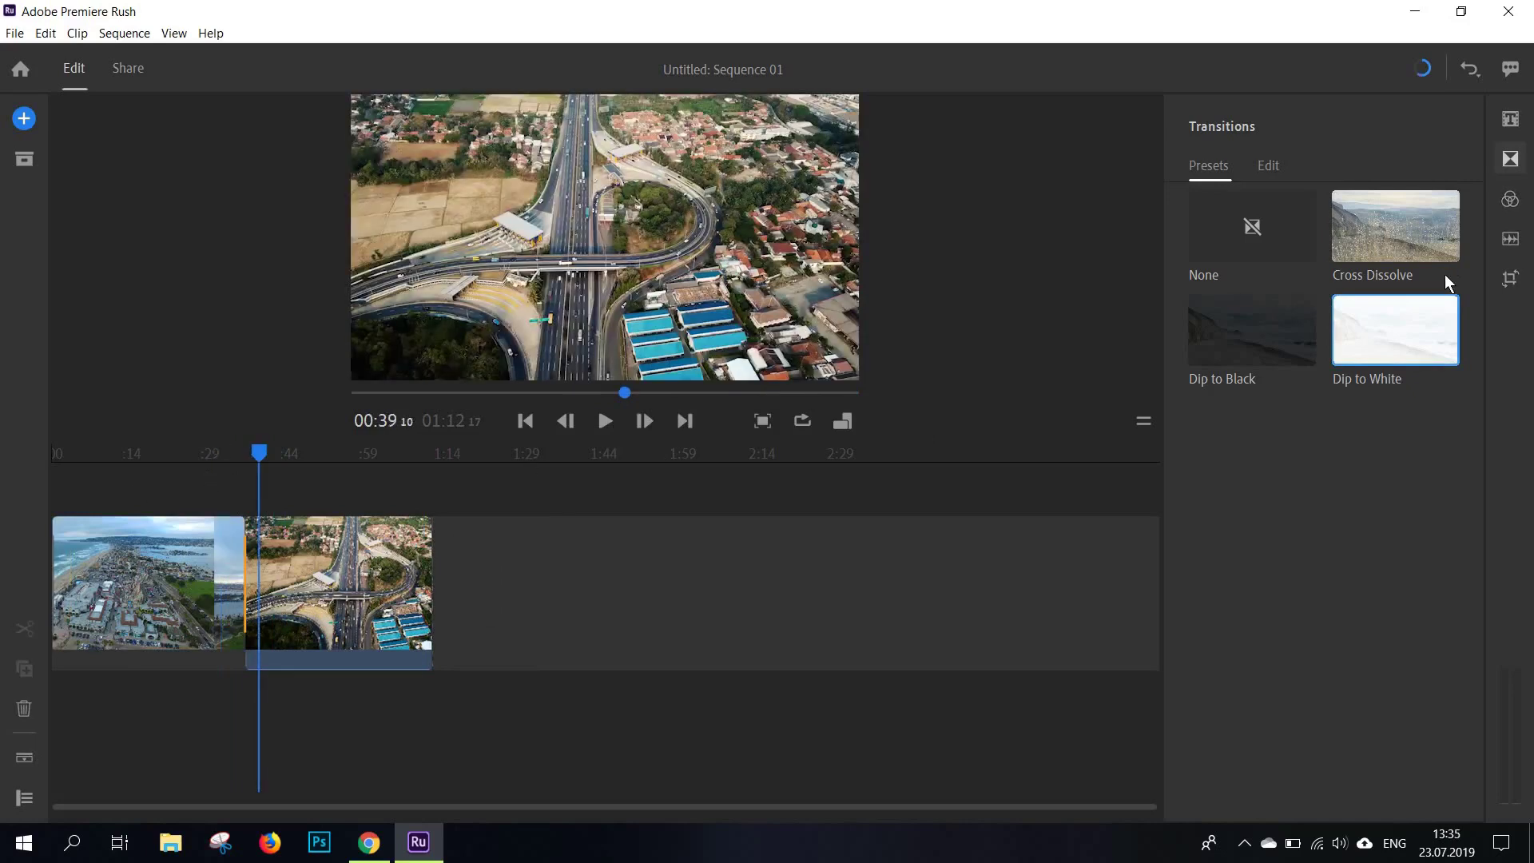
Step: Apply the SL Fuji look at 120 intensity, raise exposure to 1.30 and reduce contrast
click(1510, 200)
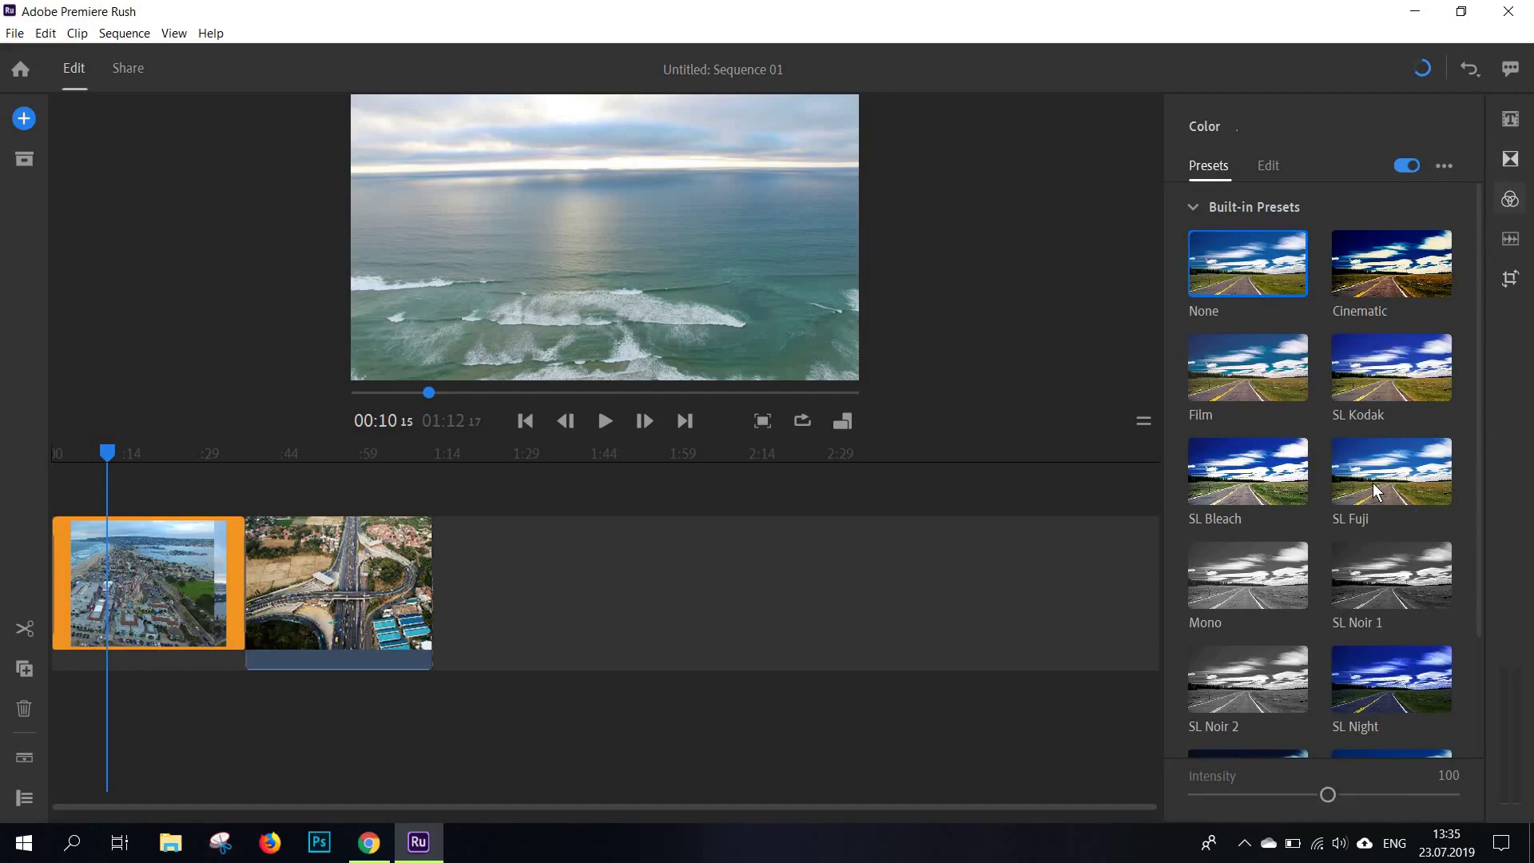
click(1375, 490)
drag(1331, 794, 1409, 798)
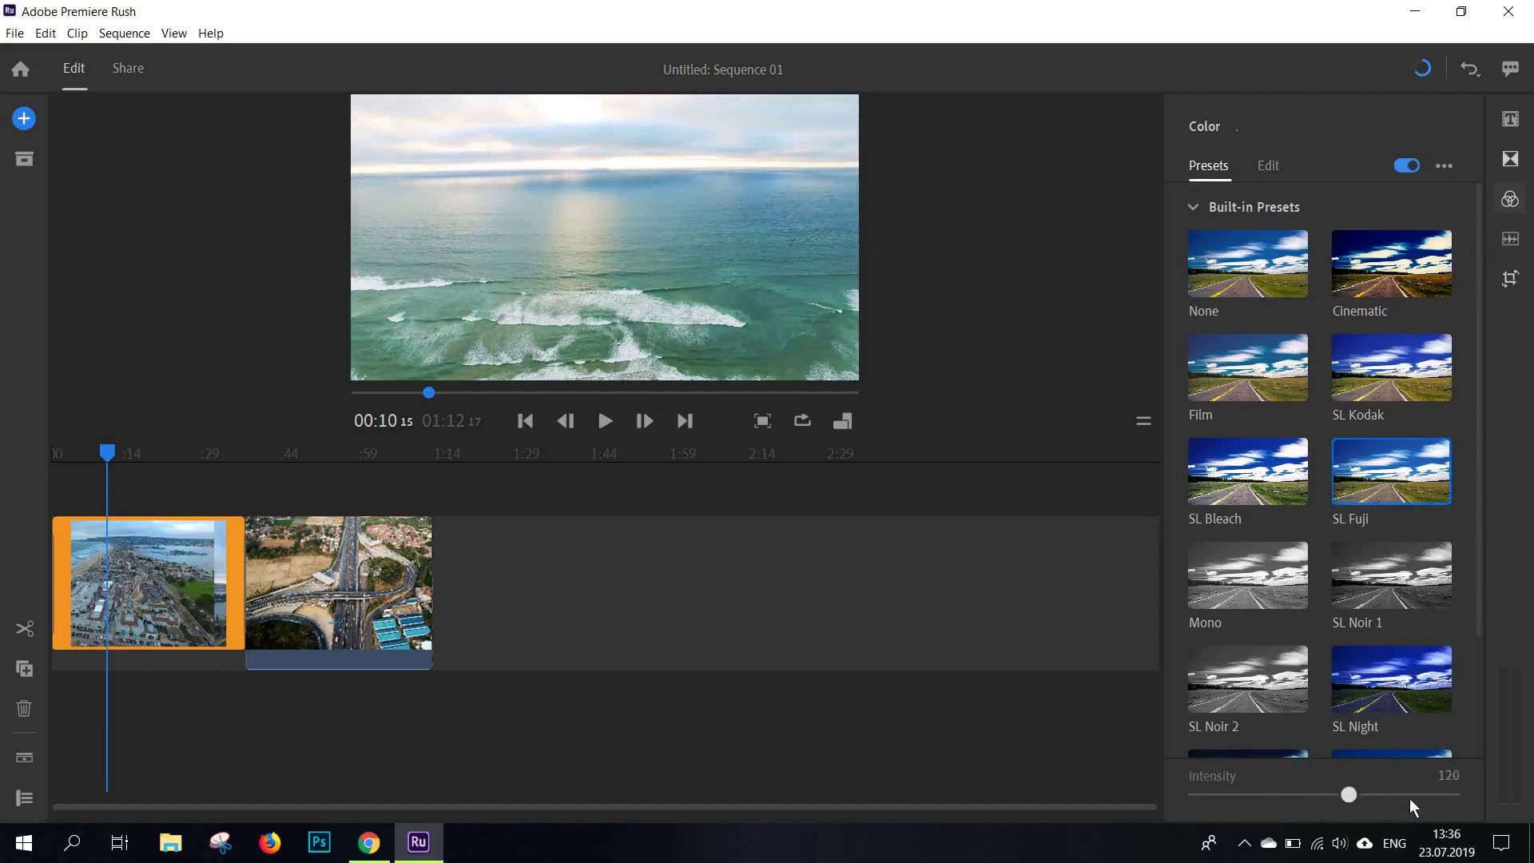
click(1270, 166)
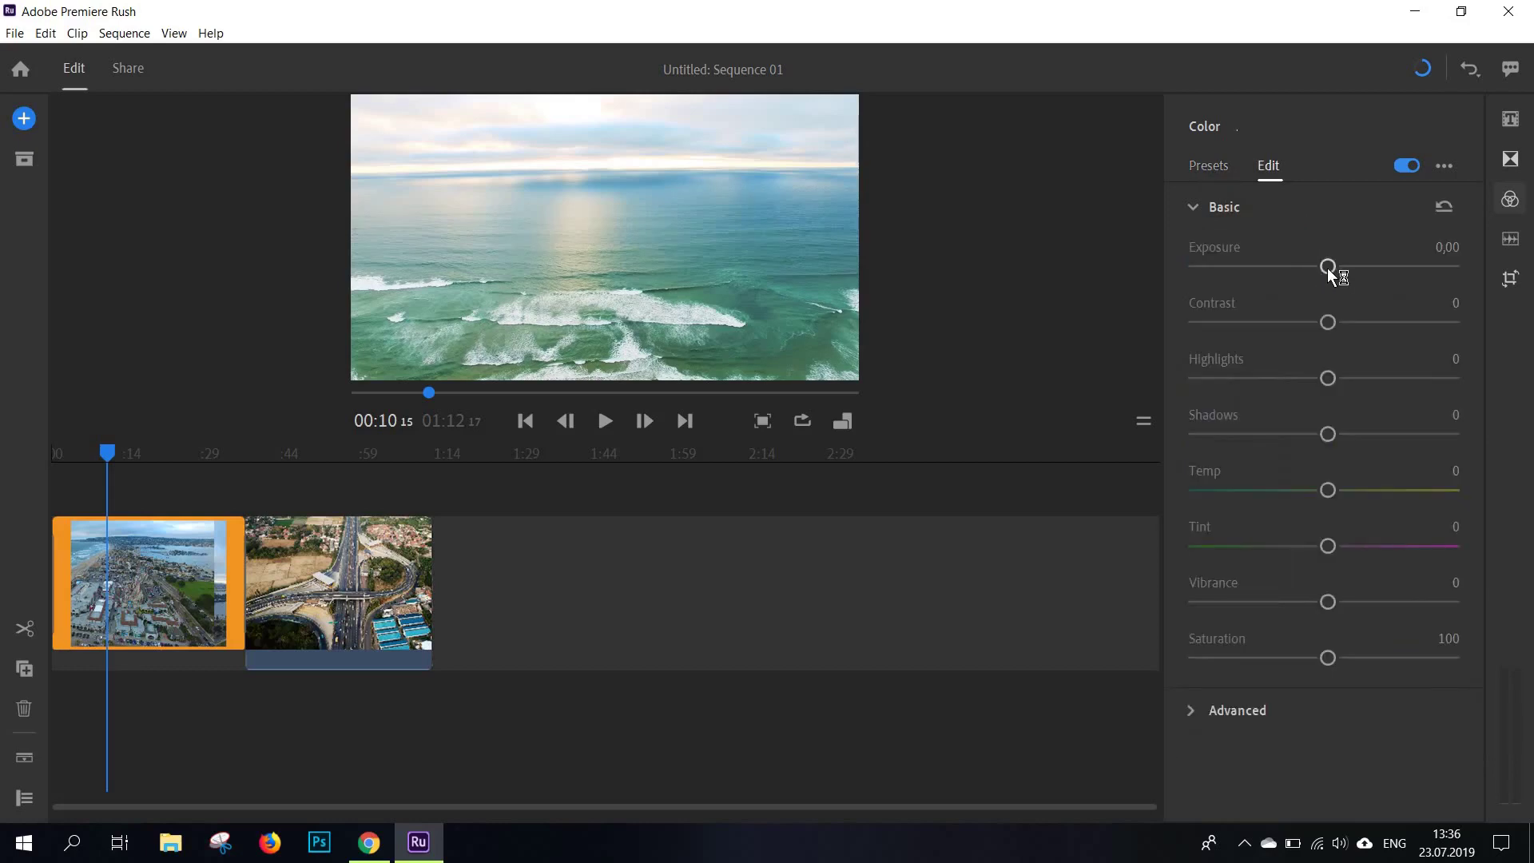
drag(1330, 276, 1360, 266)
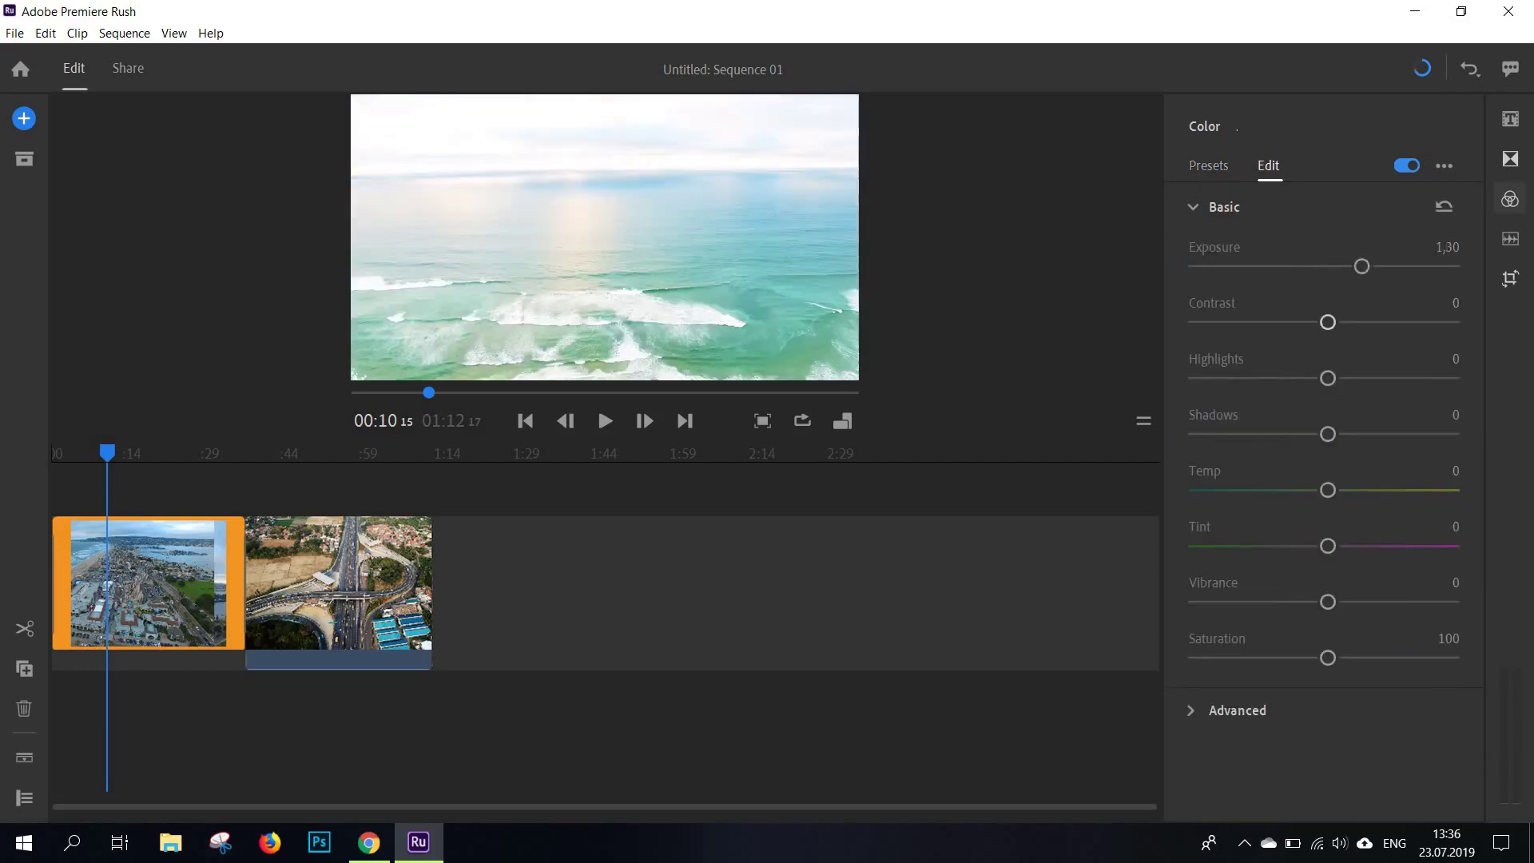
drag(1327, 322, 1282, 323)
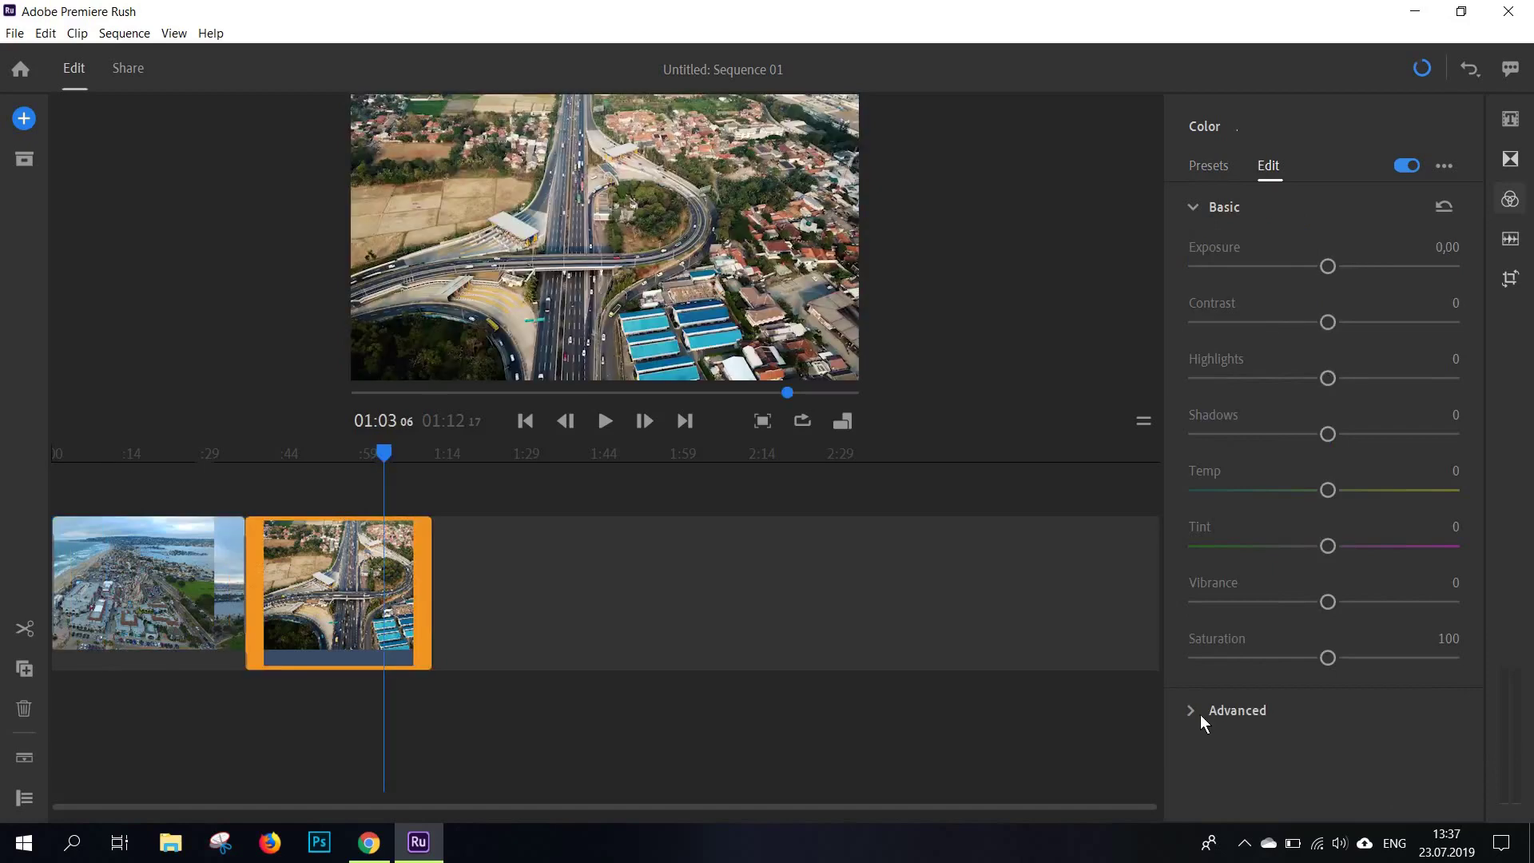
Step: Set Faded Film to 76 and Sharpening to -5 on the highway clip
click(1246, 711)
scroll(1214, 675, down, 1)
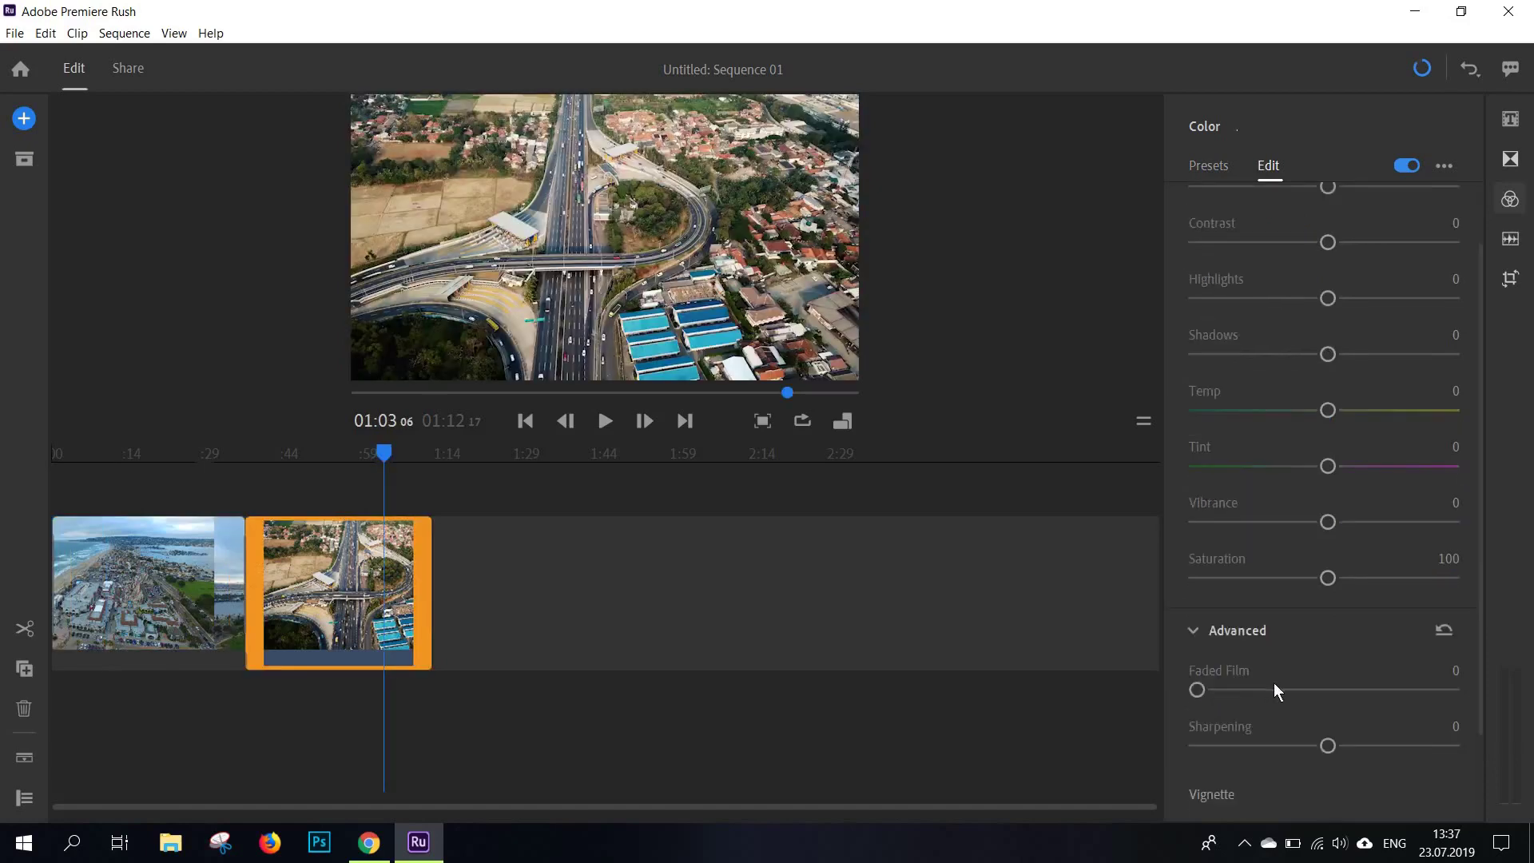
click(1332, 688)
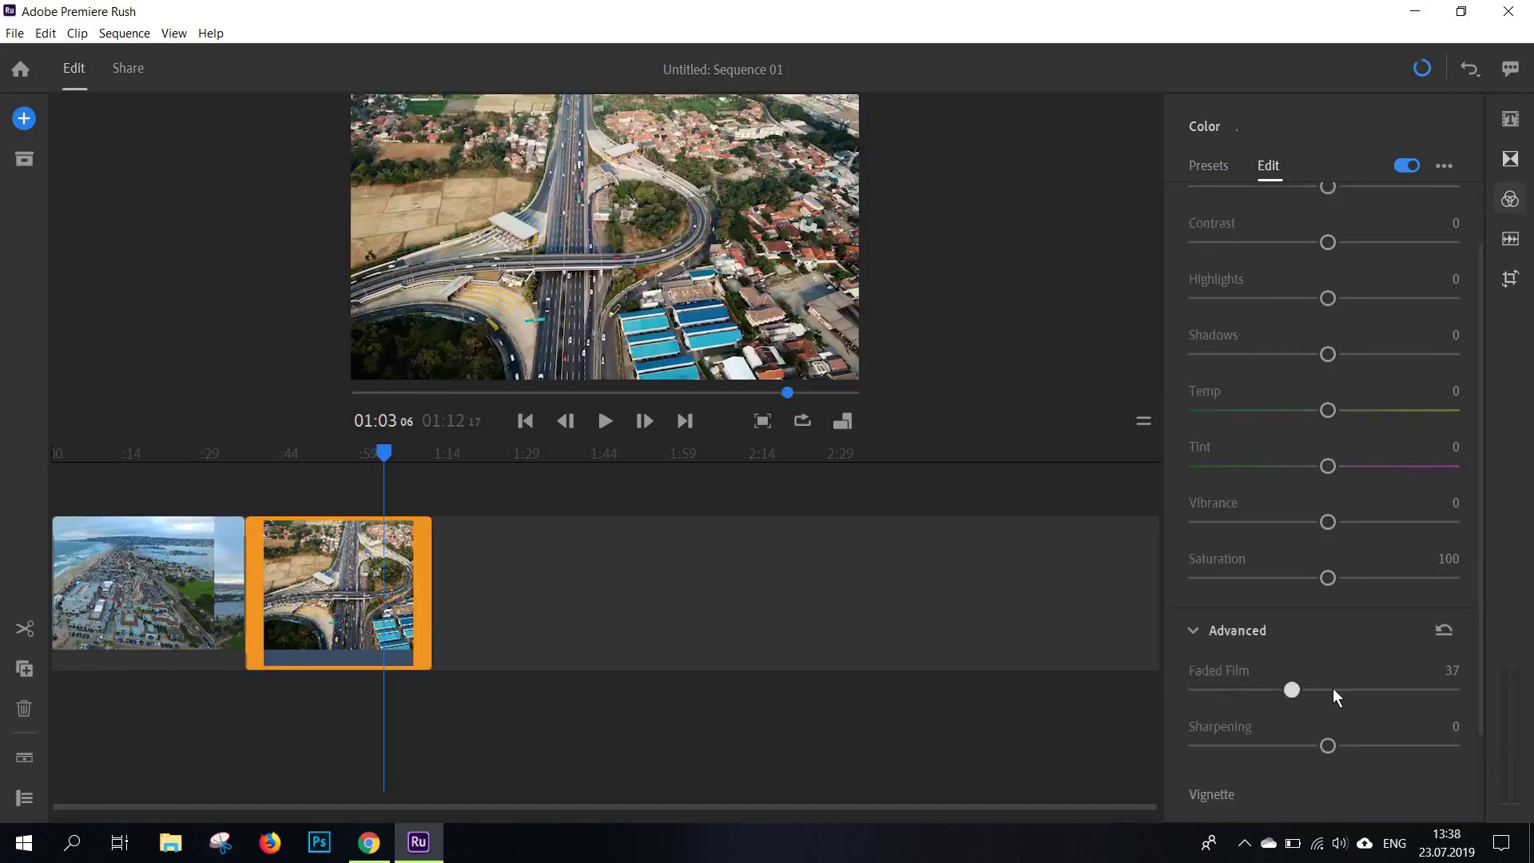
click(1396, 688)
click(1287, 747)
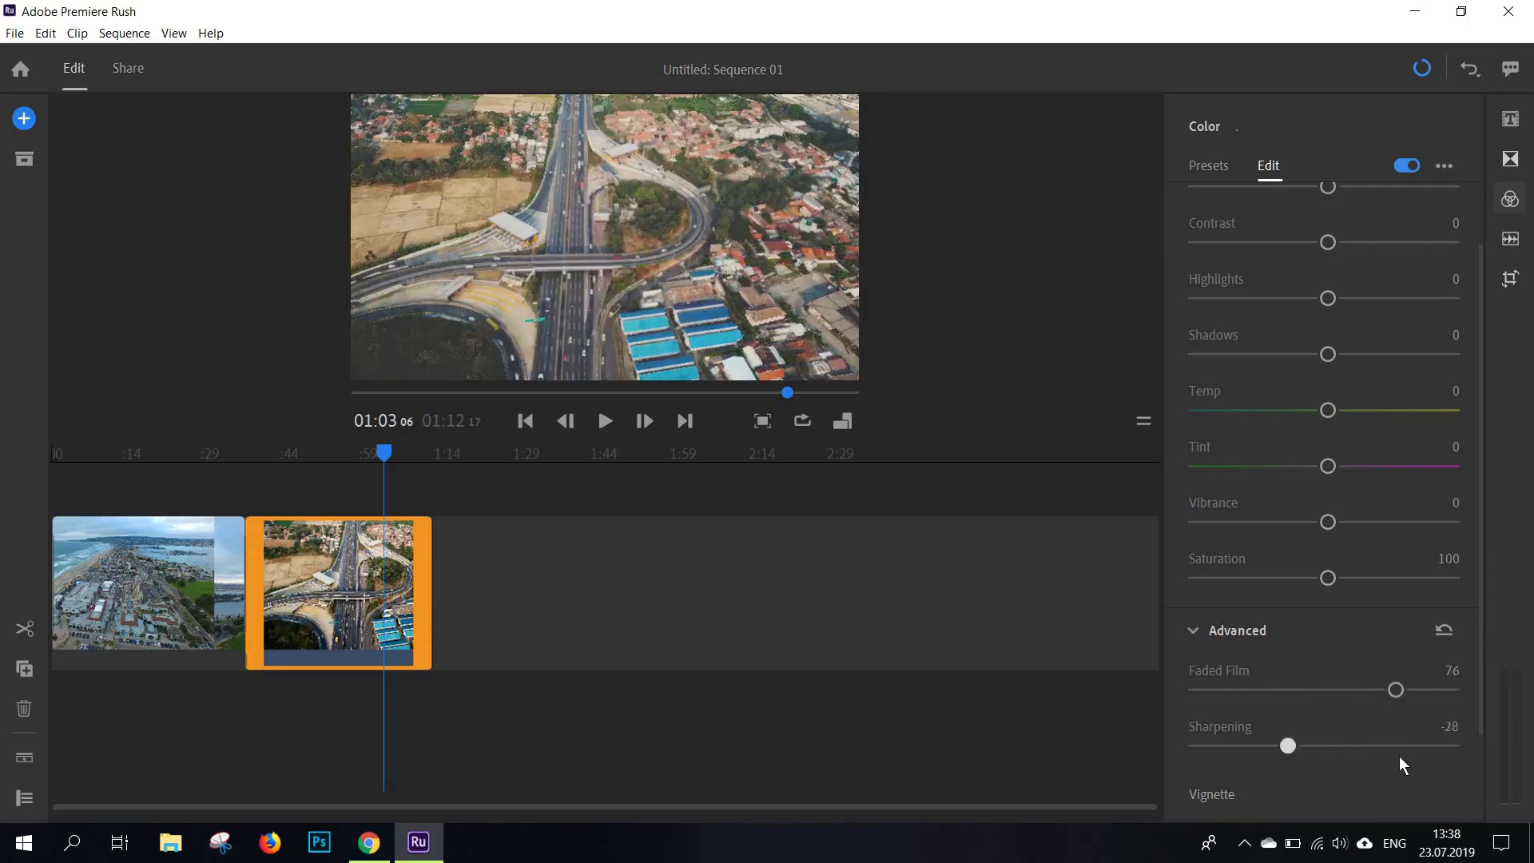
mouse_move(1287, 745)
mouse_down()
mouse_move(1363, 745)
mouse_move(1197, 746)
mouse_up()
click(1270, 746)
click(1320, 746)
Step: Add a darkening vignette with its feather softened to 70
scroll(1232, 787, down, 2)
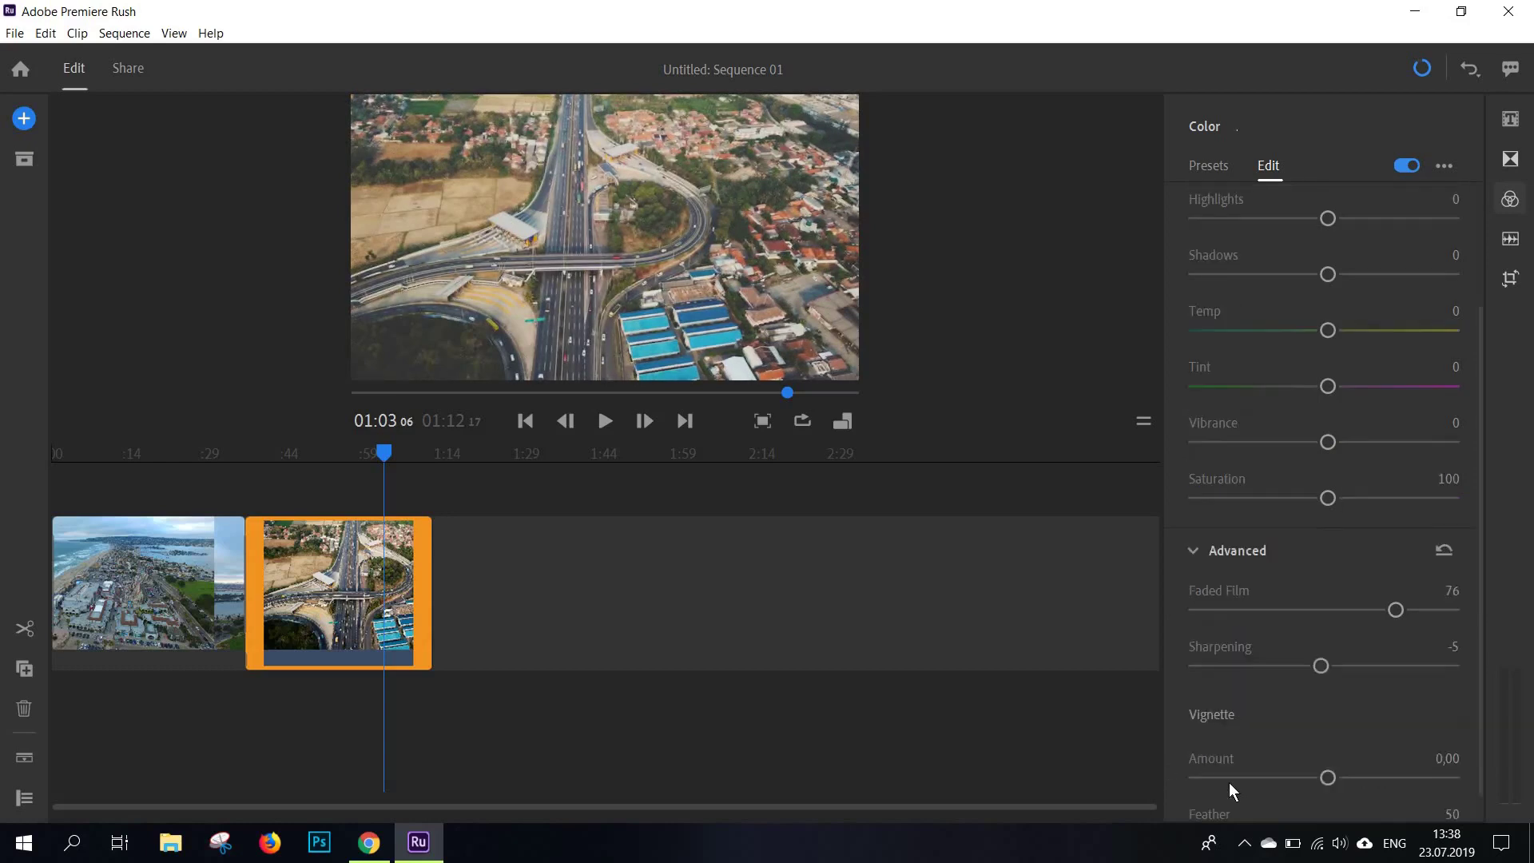
click(1309, 745)
drag(1325, 797, 1375, 801)
scroll(1431, 271, up, 5)
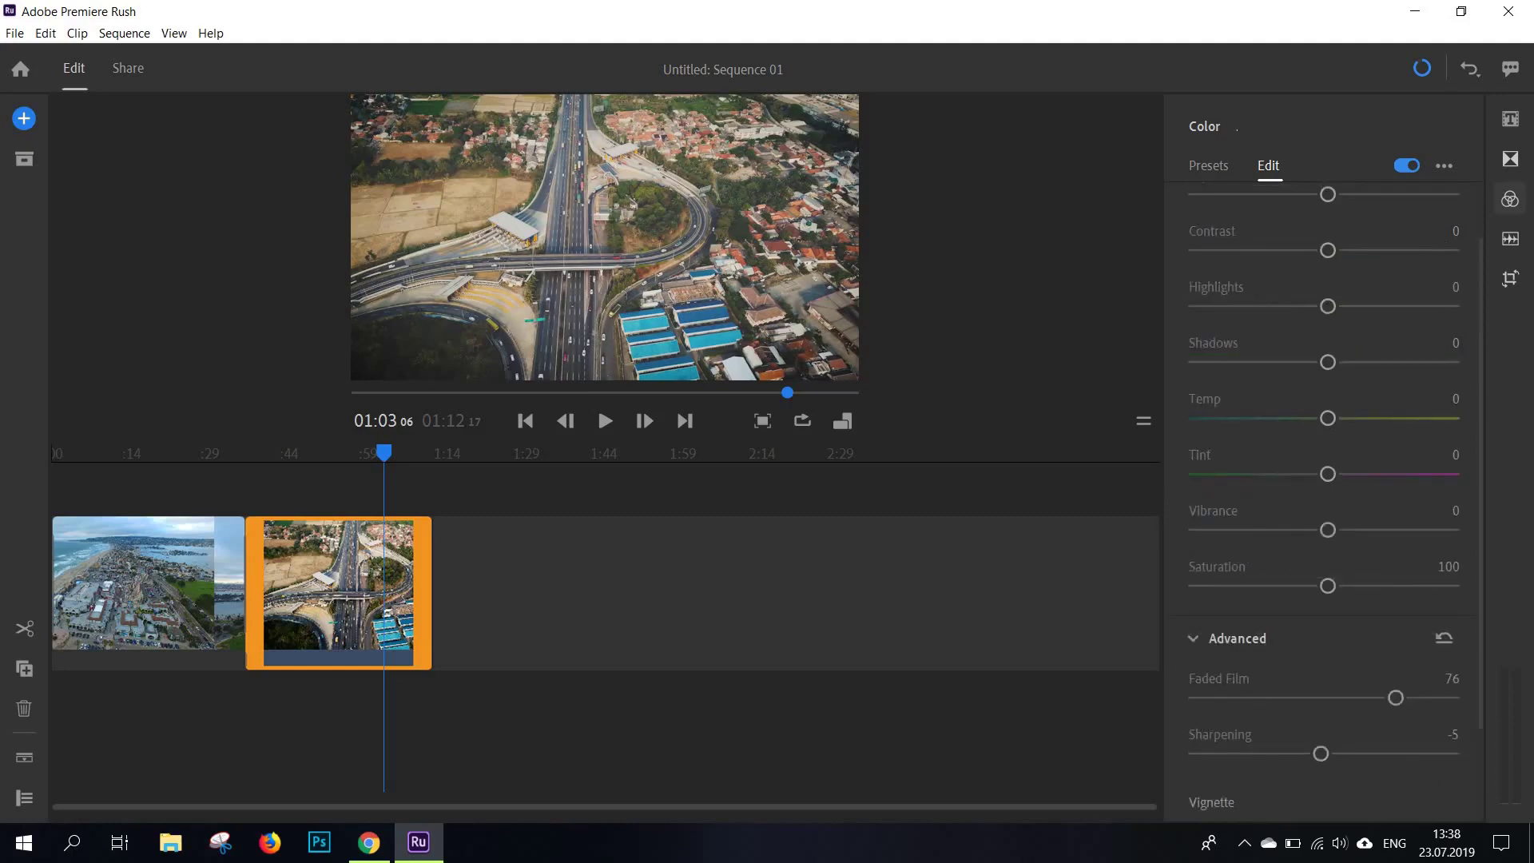
Step: Save the highway clip's colour settings as a custom preset, then select the first clip
click(1445, 166)
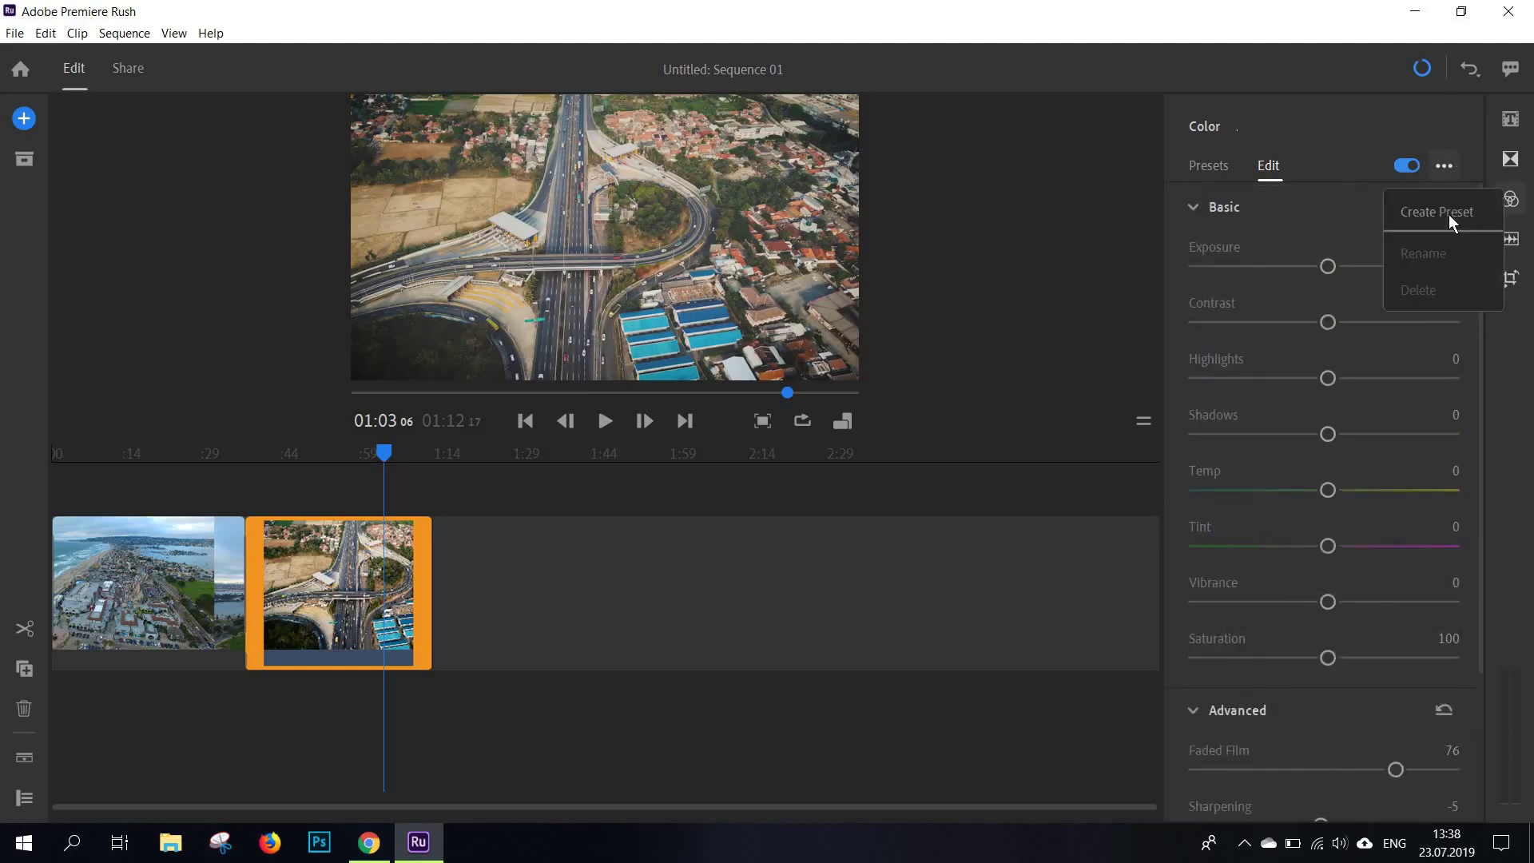
key(Return)
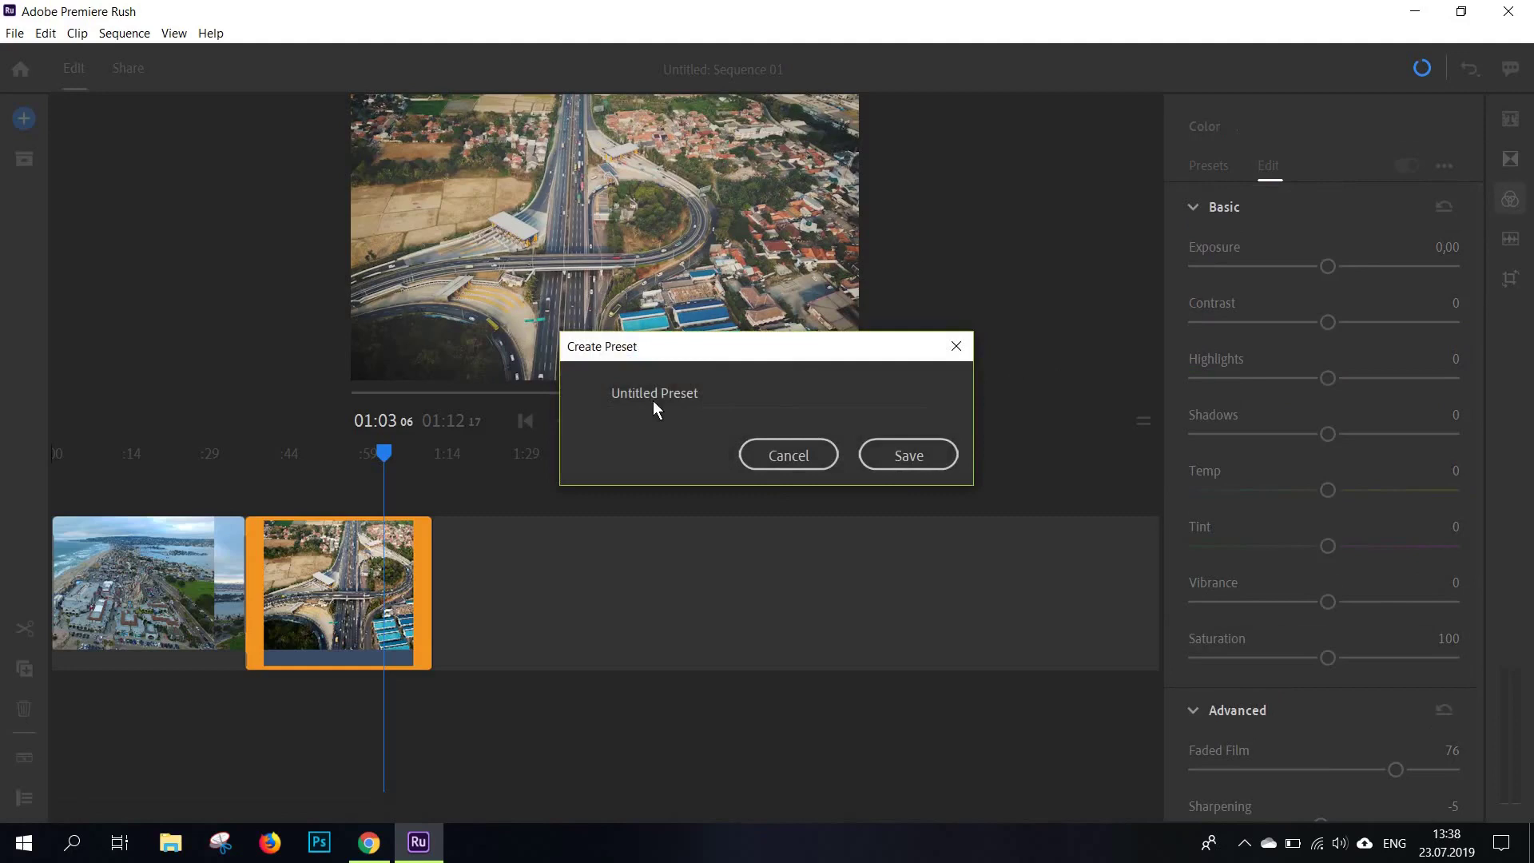
text(Faded Film)
key(Return)
scroll(1306, 479, down, 3)
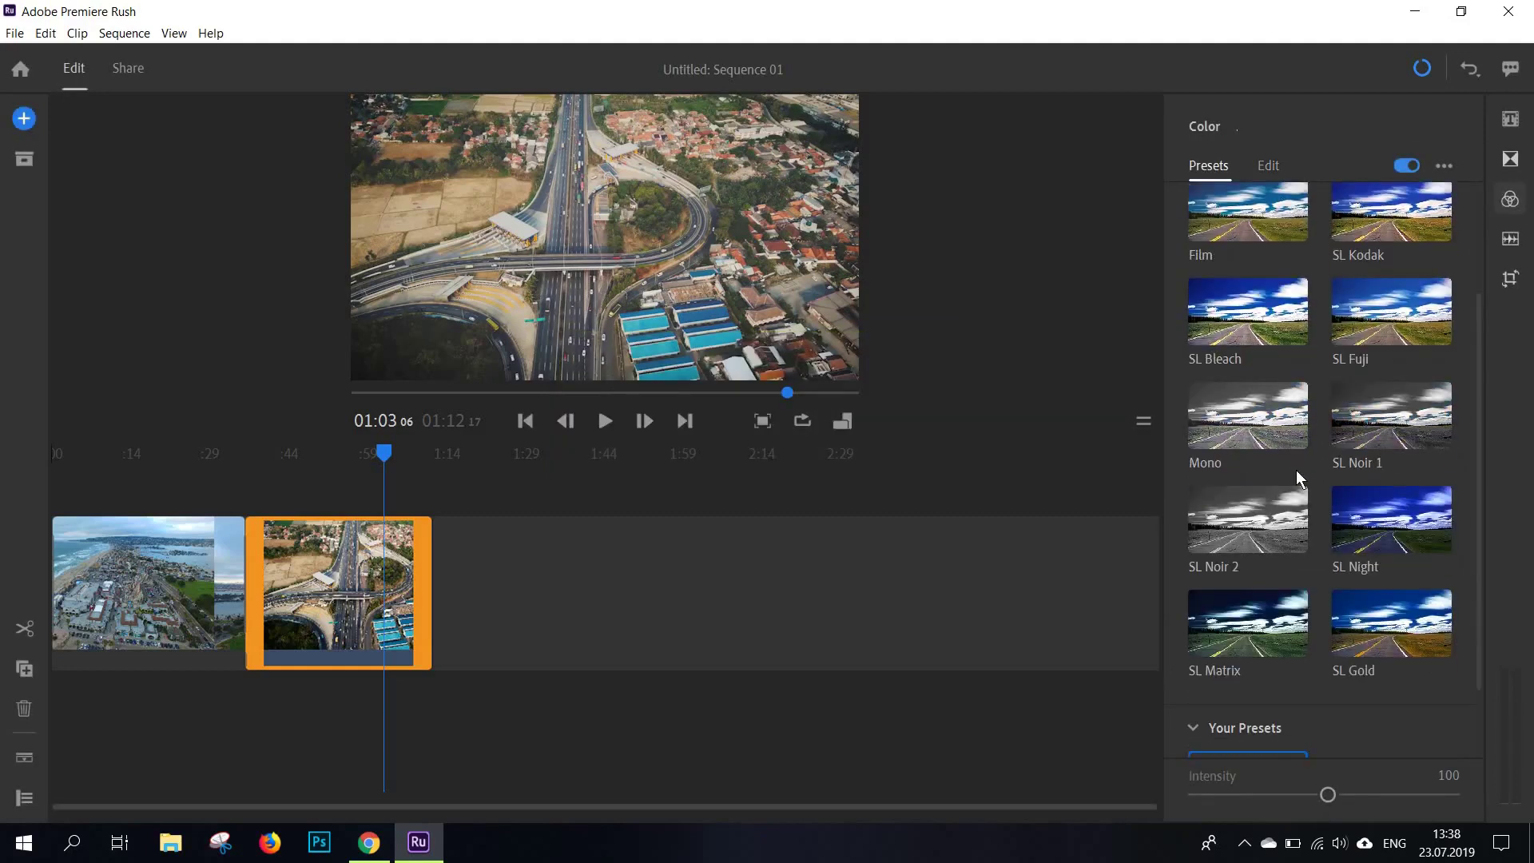
click(168, 595)
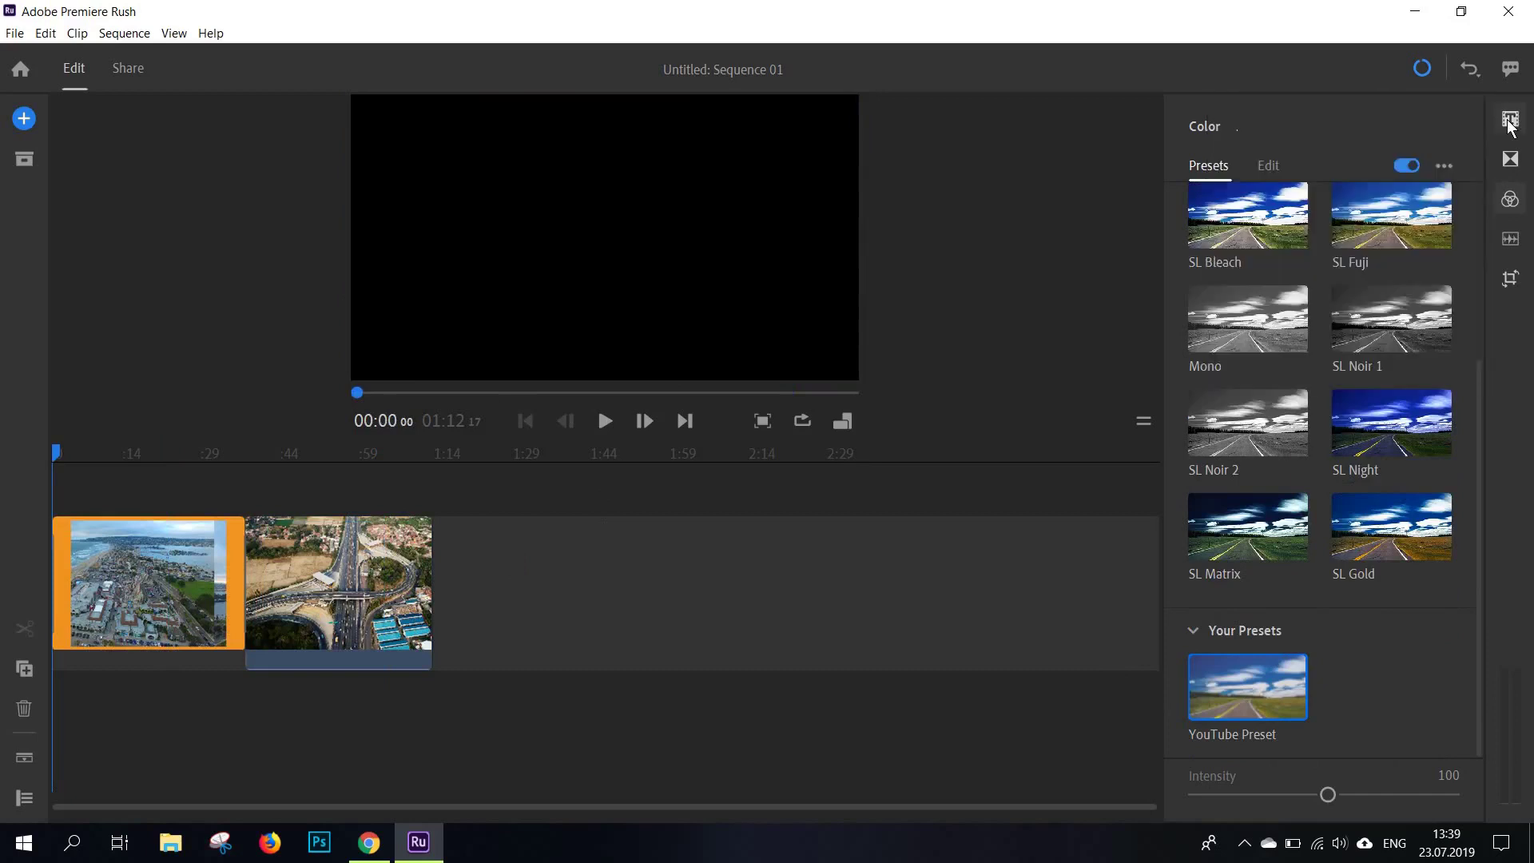
Step: Add a Modern Down title after the highway clip and lengthen it
click(1510, 119)
scroll(1308, 515, down, 5)
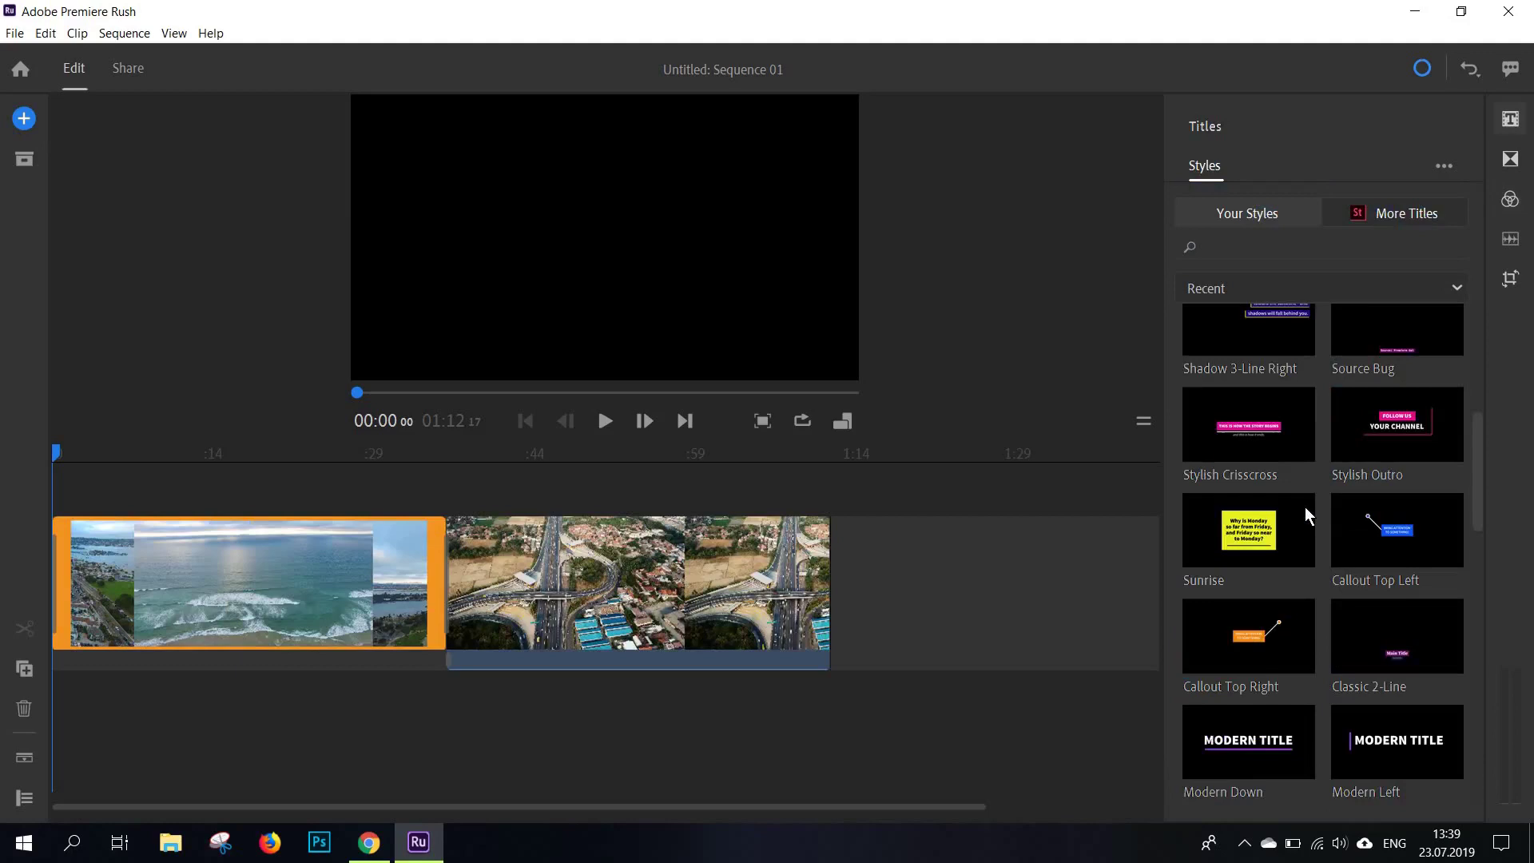
scroll(1308, 516, down, 3)
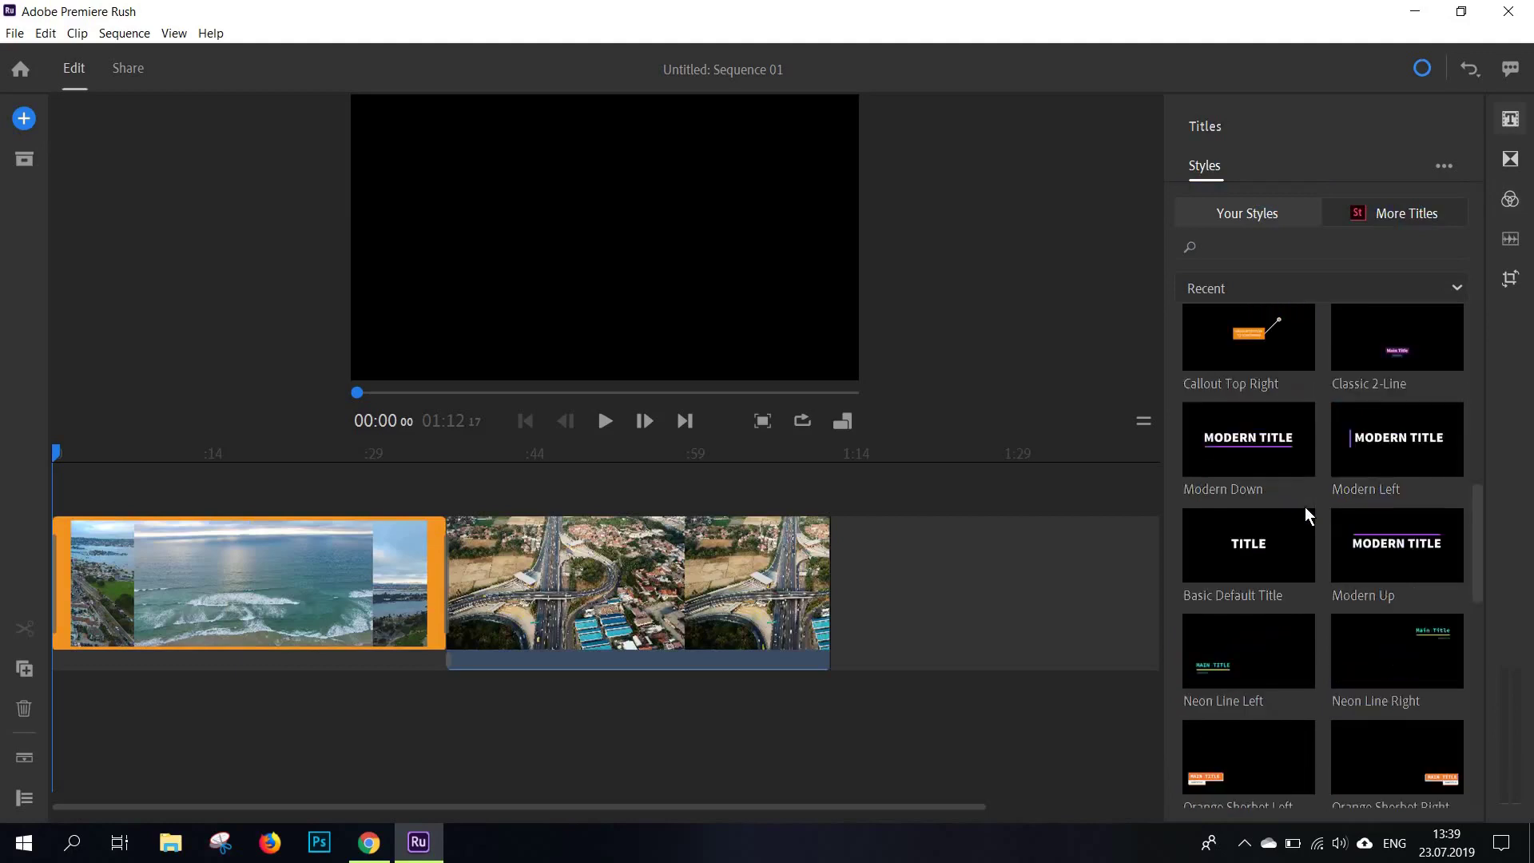
drag(1270, 447, 845, 569)
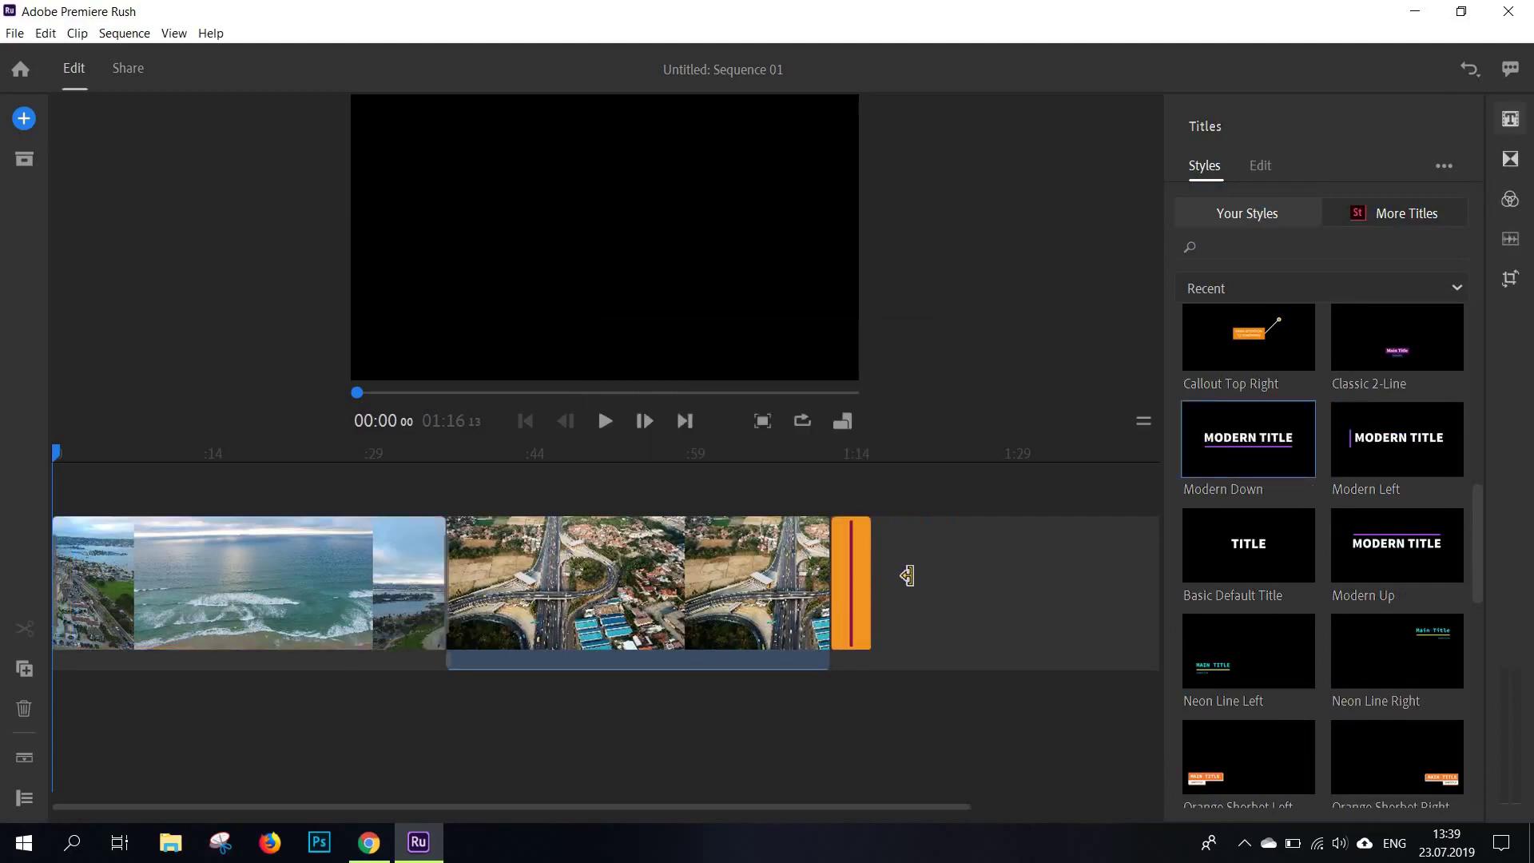
mouse_move(929, 573)
mouse_down()
mouse_move(953, 576)
mouse_move(912, 575)
mouse_up()
Step: Preview the end of the sequence and select the new title clip
click(831, 480)
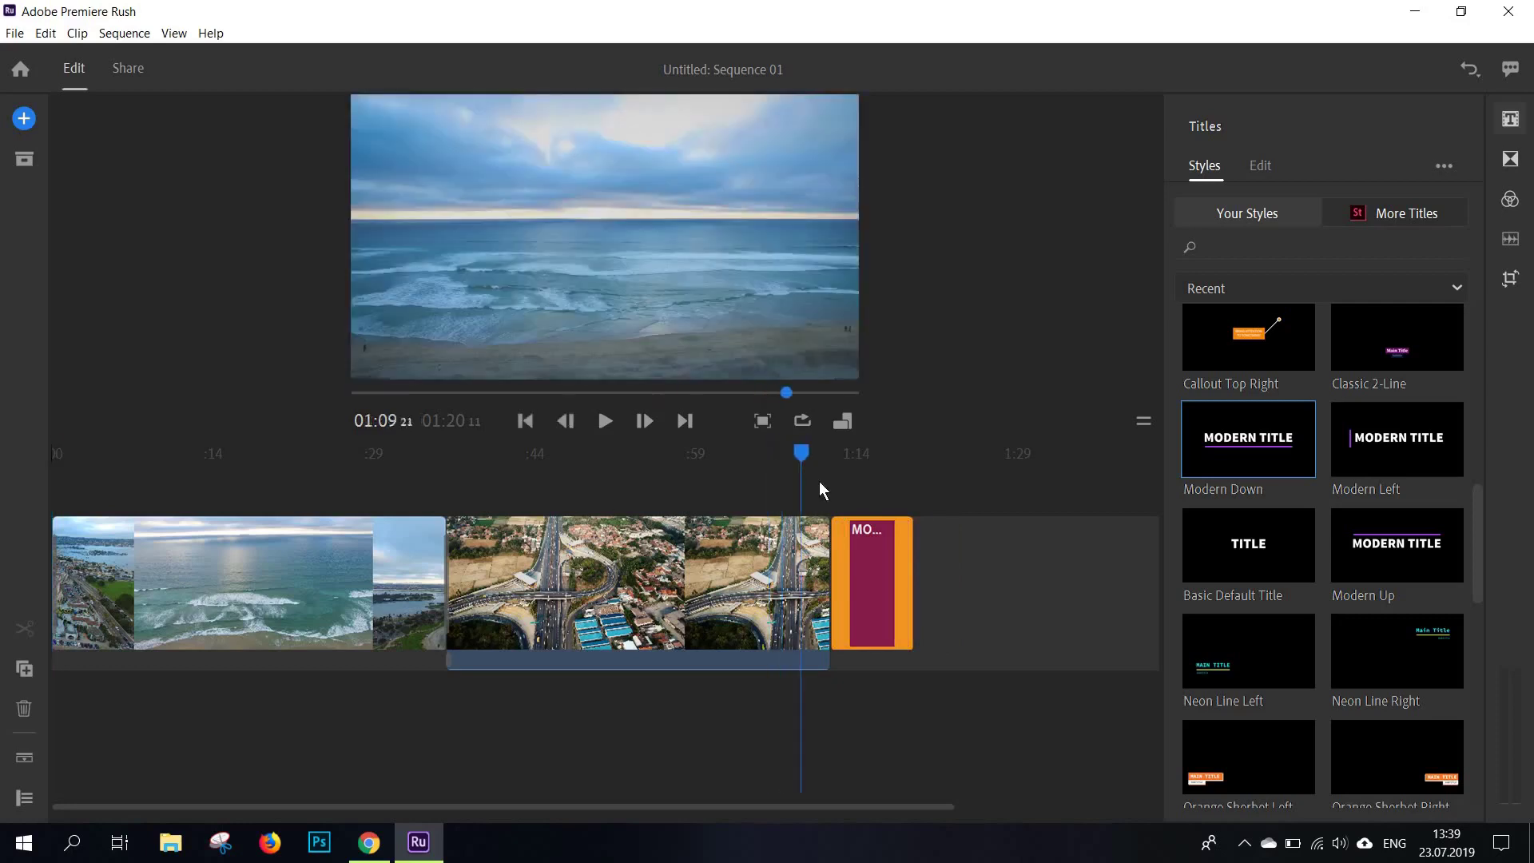
click(605, 421)
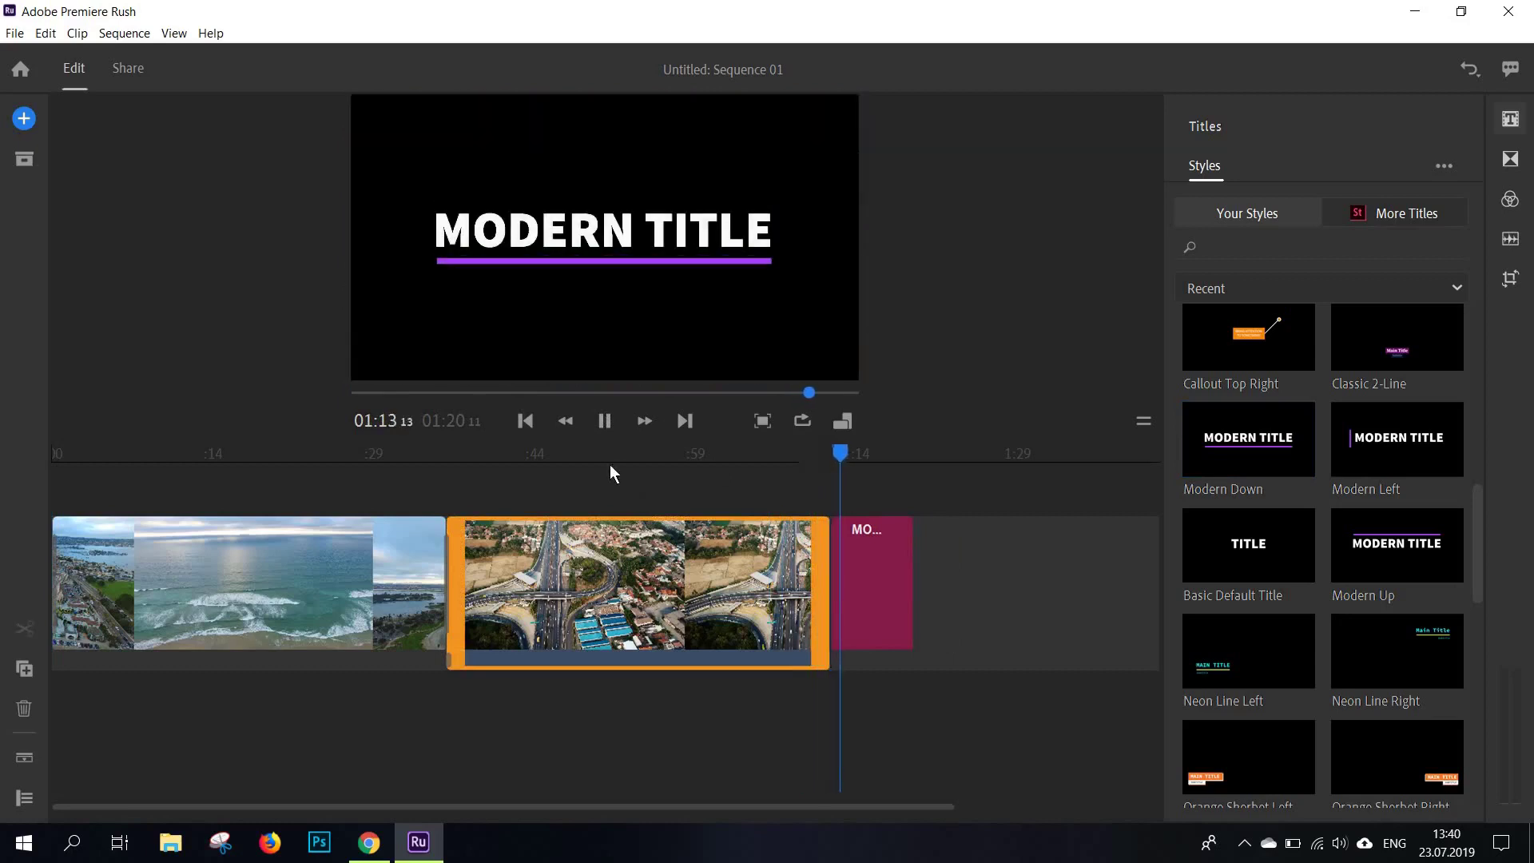
click(887, 569)
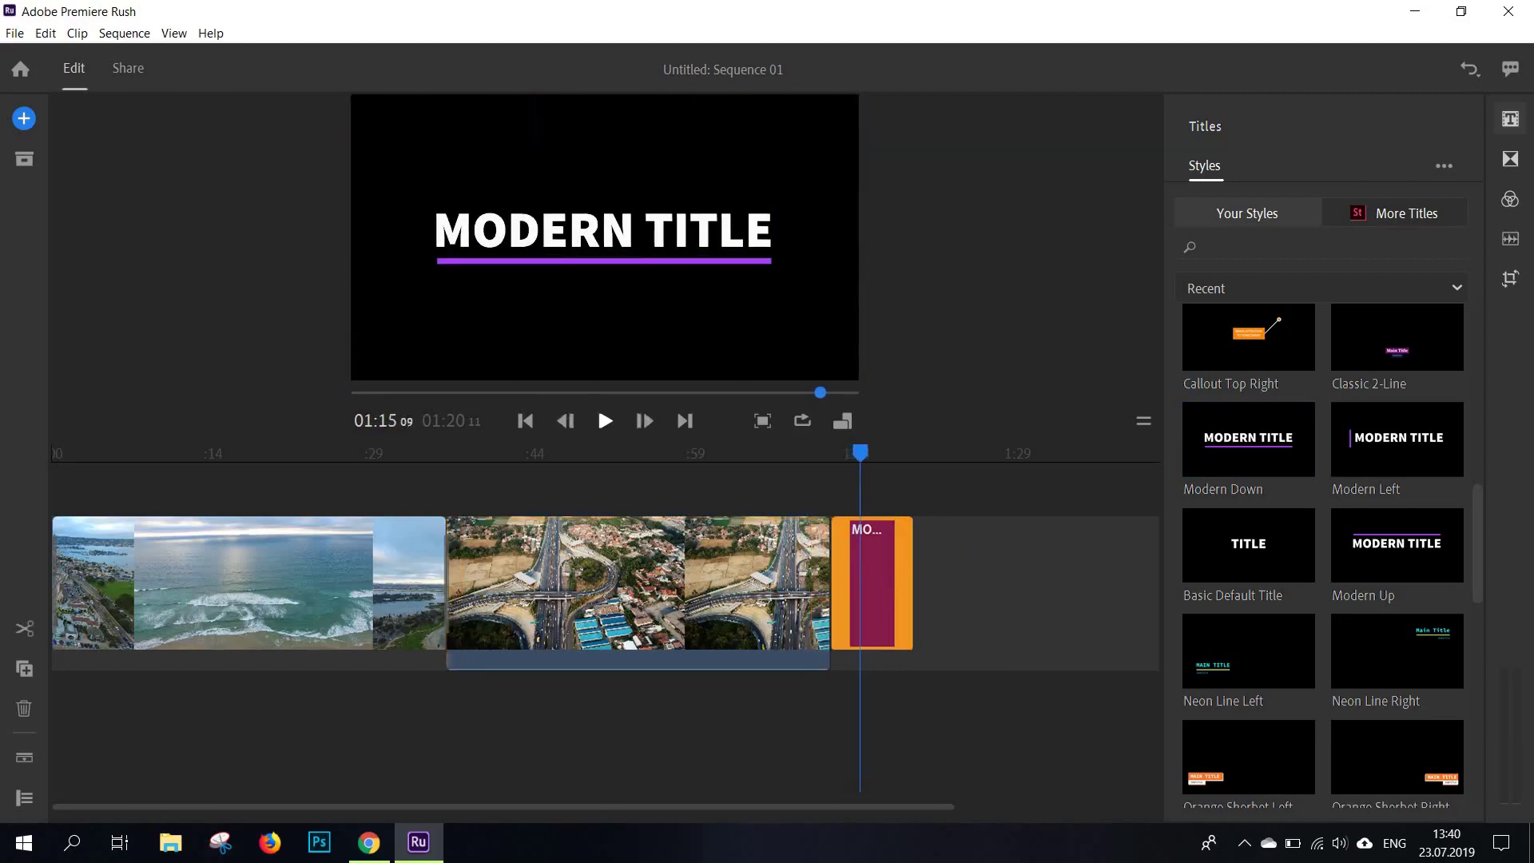
Step: Move the MODERN TITLE clip to a track above the highway clip, align its start, and preview
drag(875, 529, 827, 459)
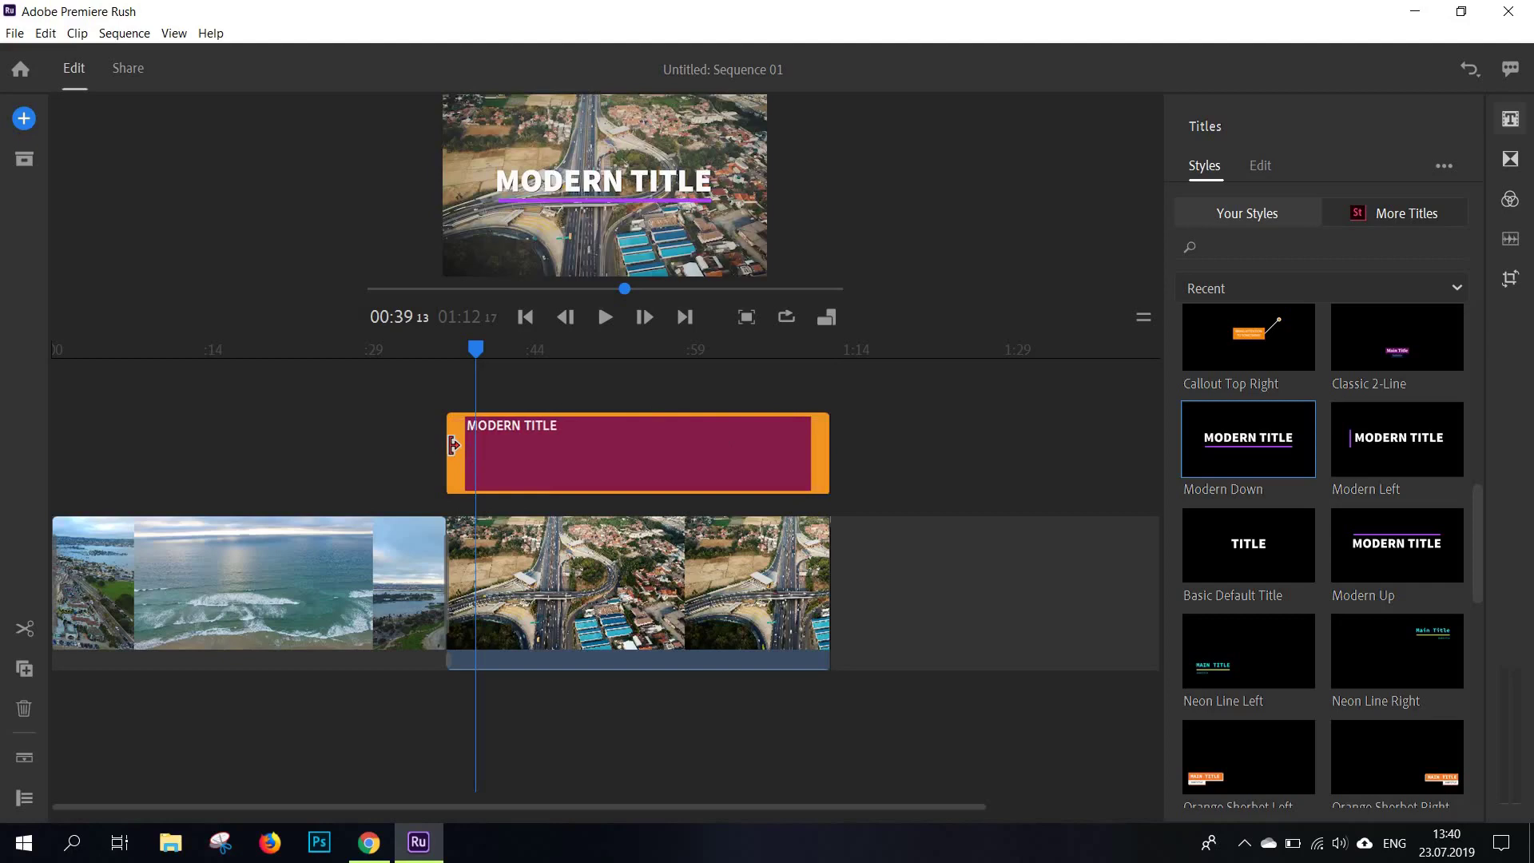
mouse_move(453, 445)
mouse_down()
mouse_move(342, 452)
mouse_move(446, 455)
mouse_up()
key(space)
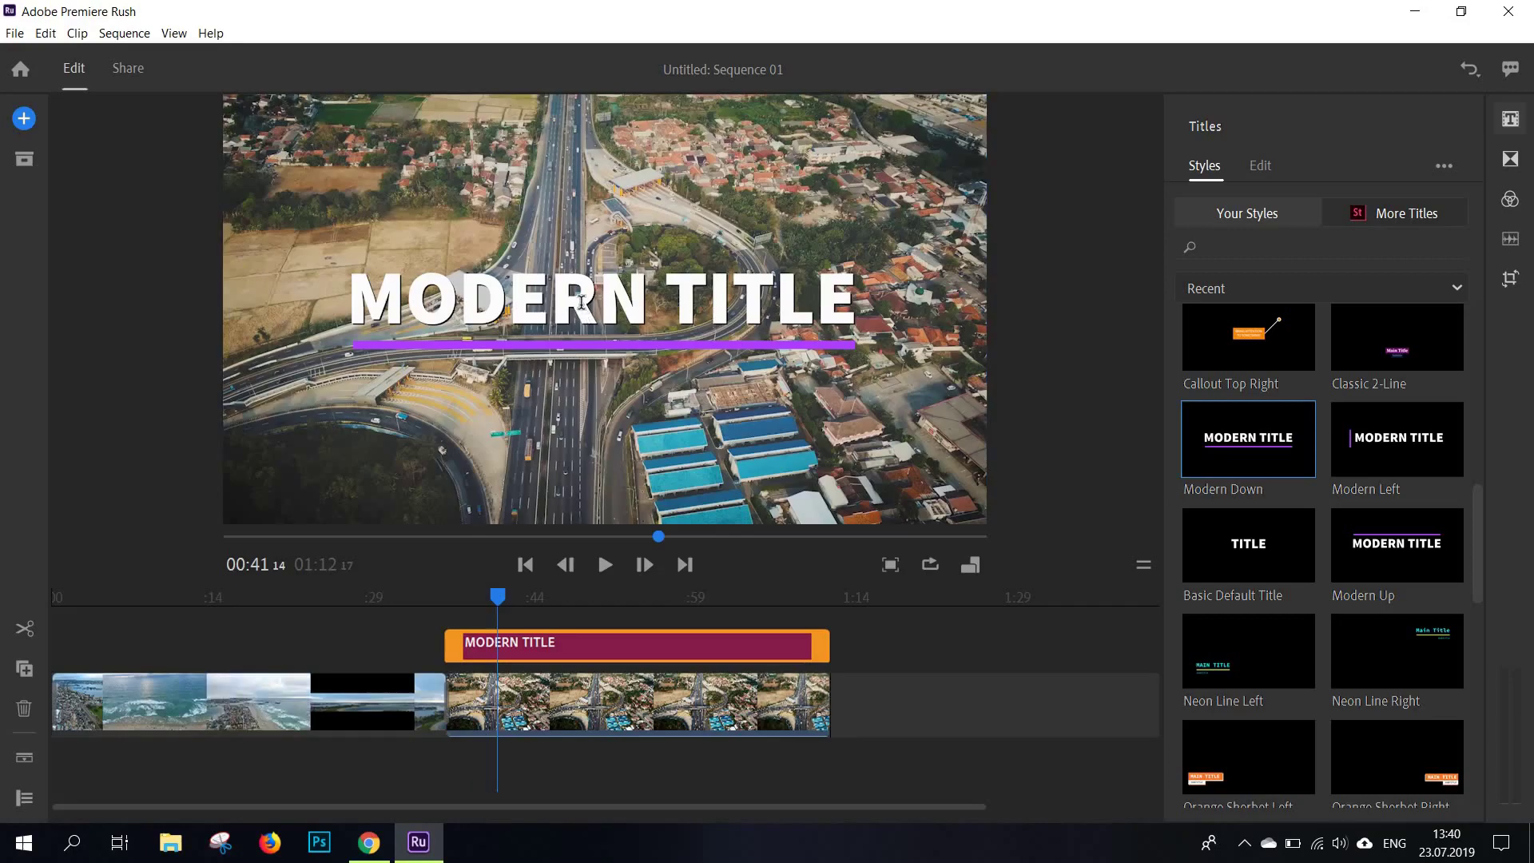
Step: Change the title text to CITY, enlarge it, and set line spacing to -18
double_click(583, 312)
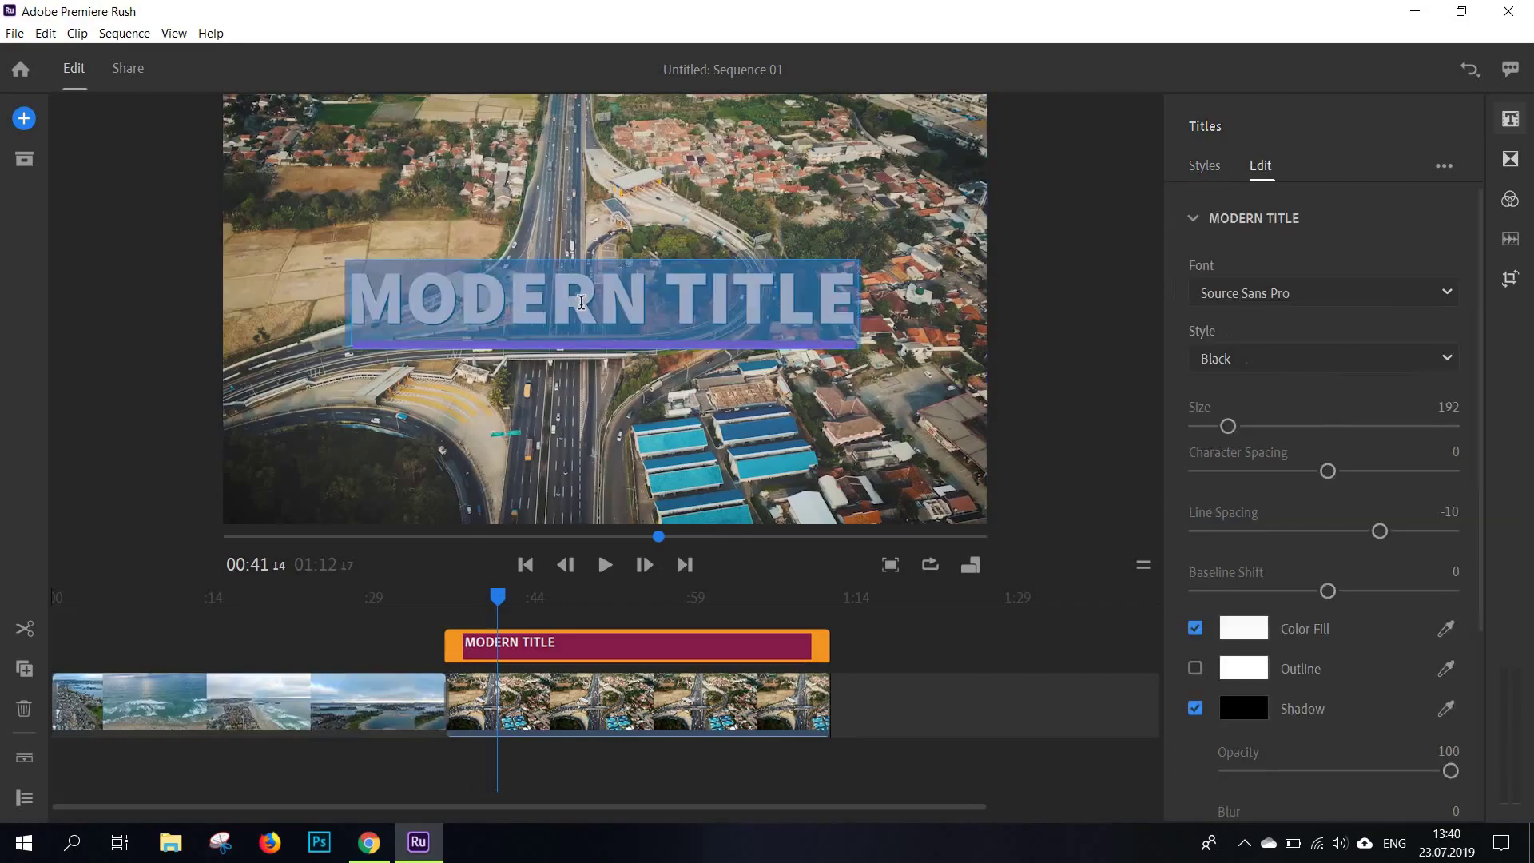
text(CITY)
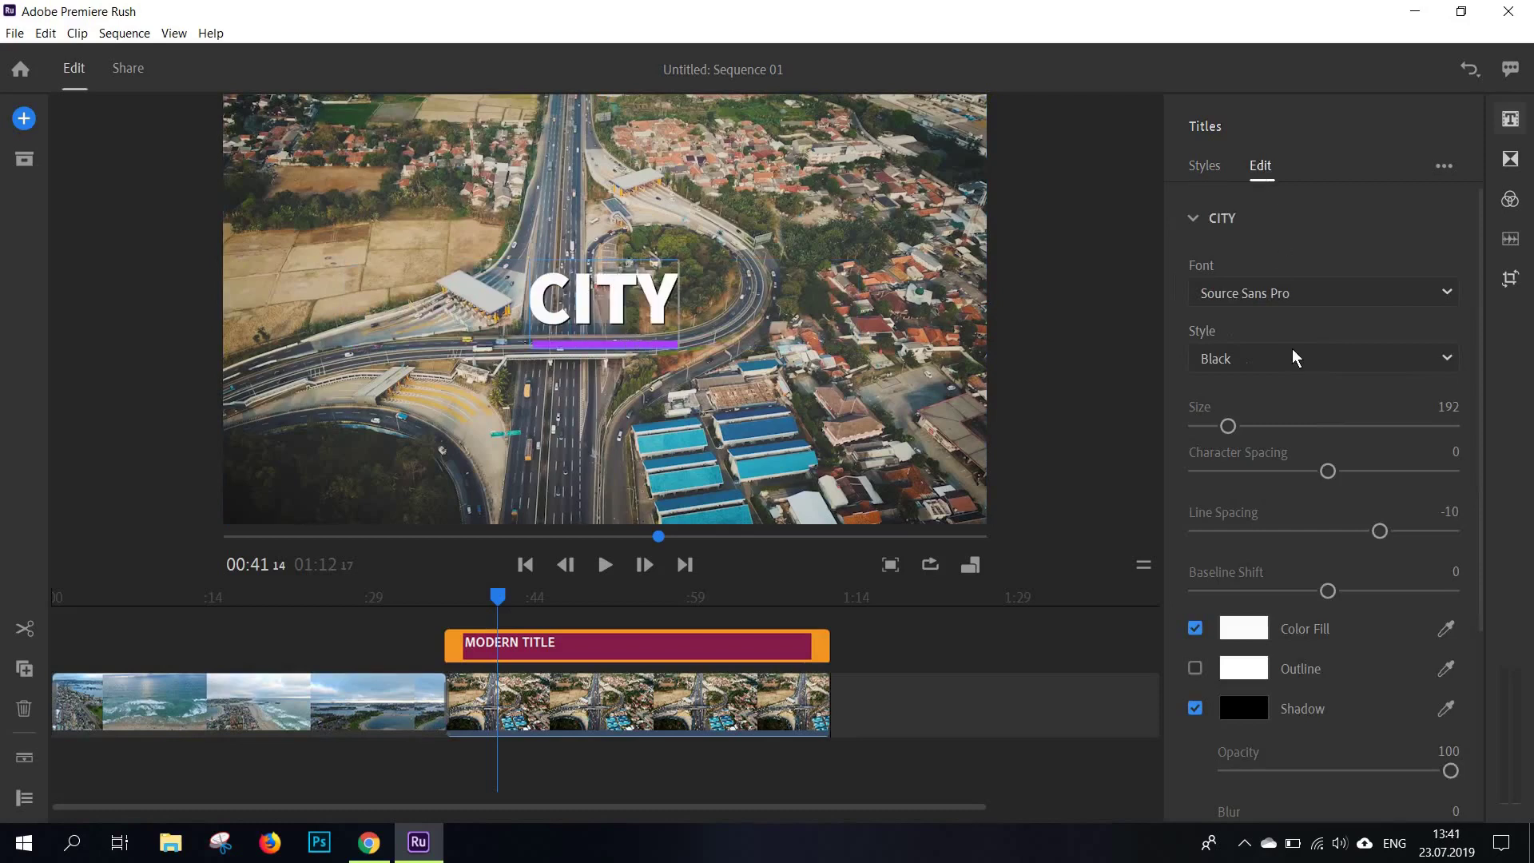
click(1270, 292)
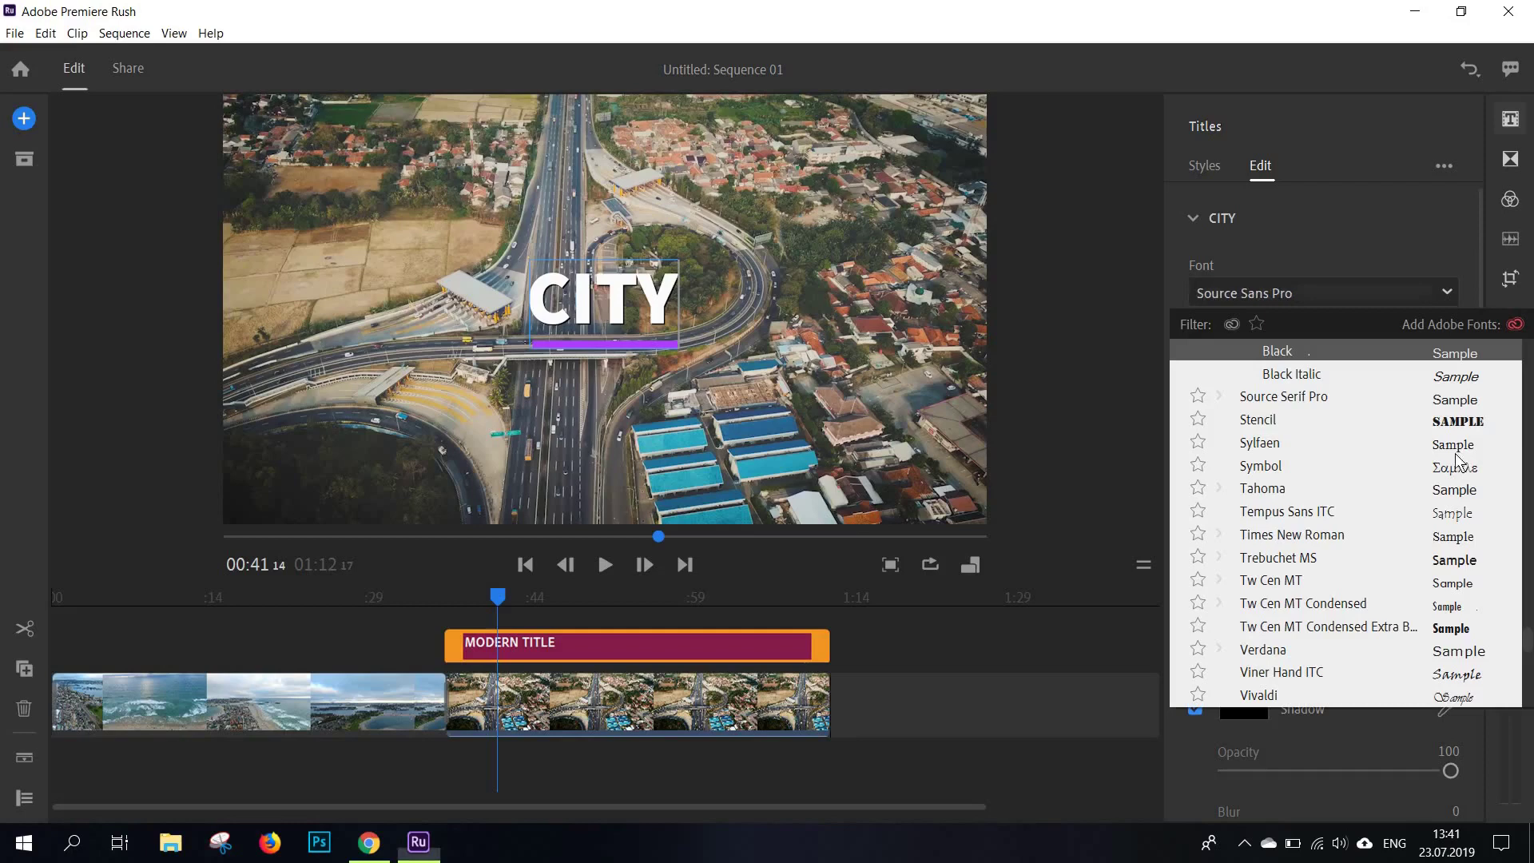
key(Escape)
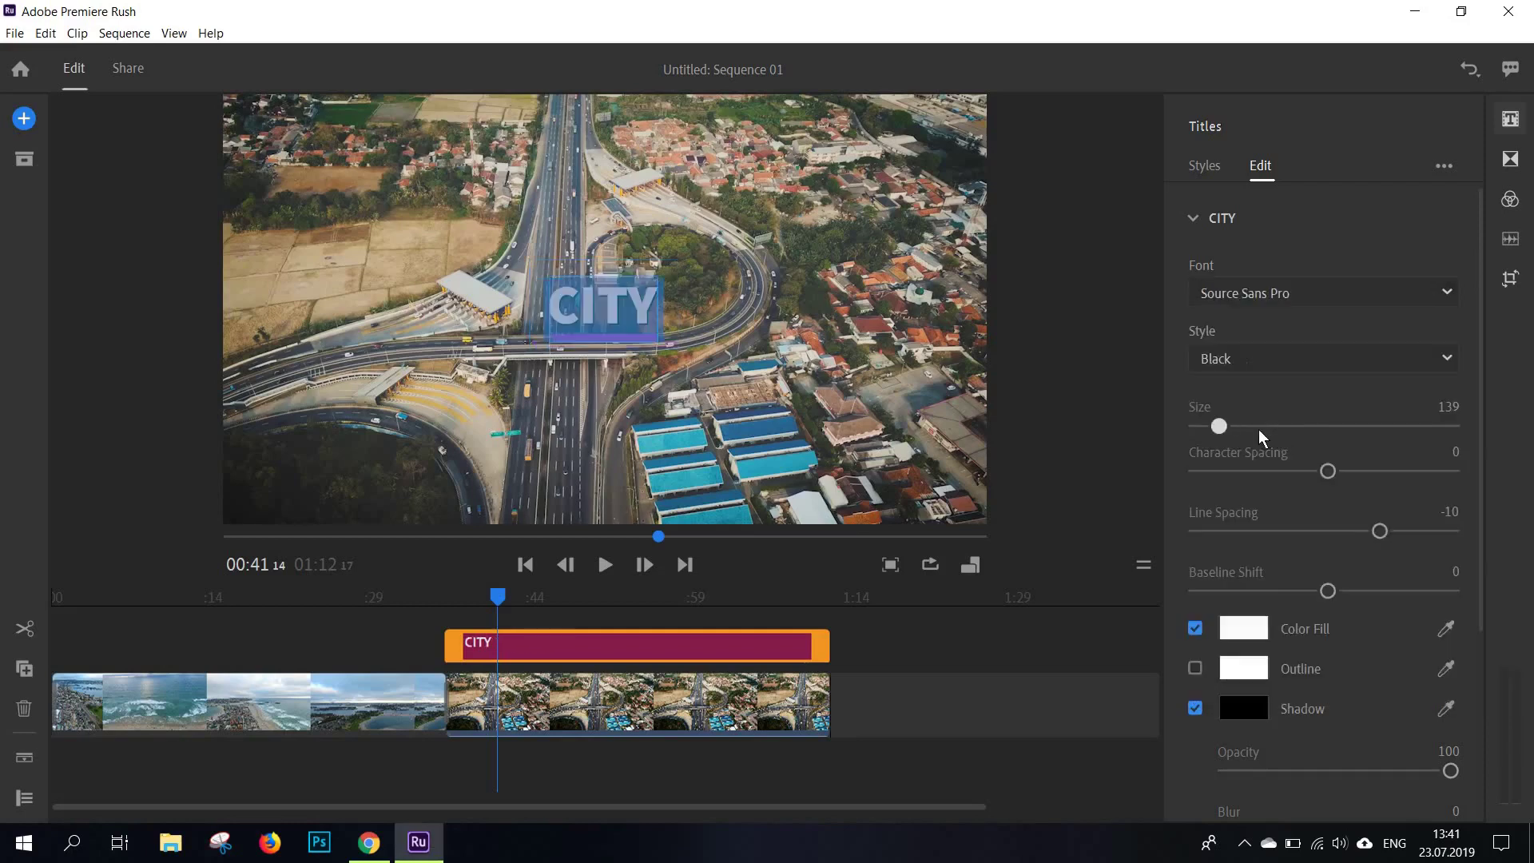
drag(1215, 425, 1260, 425)
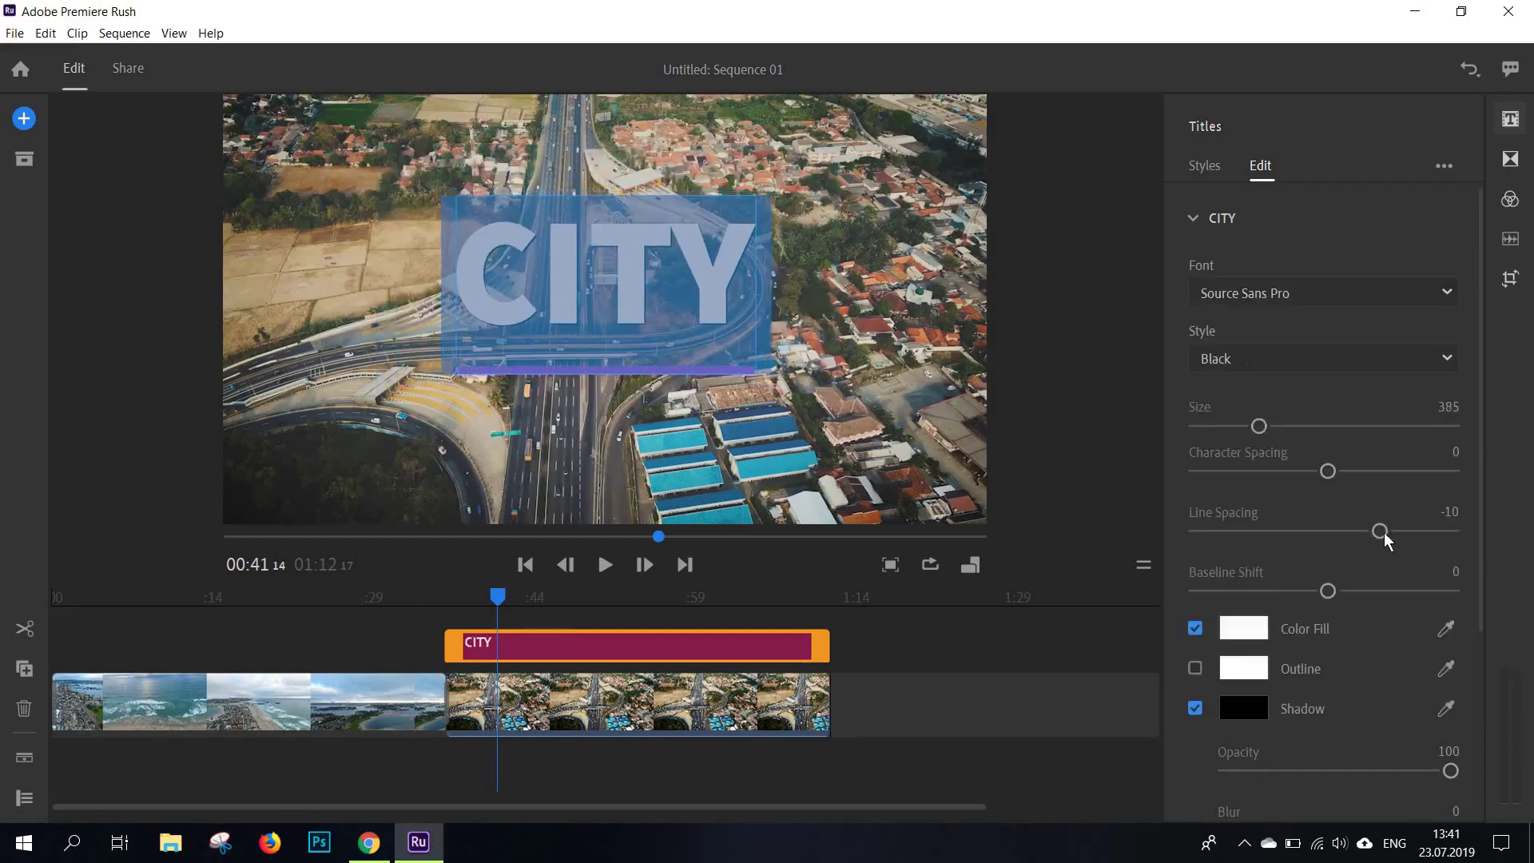
drag(1372, 531, 1368, 531)
Step: Set the underline shape's outline colour to dark green, then deselect the title
scroll(1351, 563, down, 3)
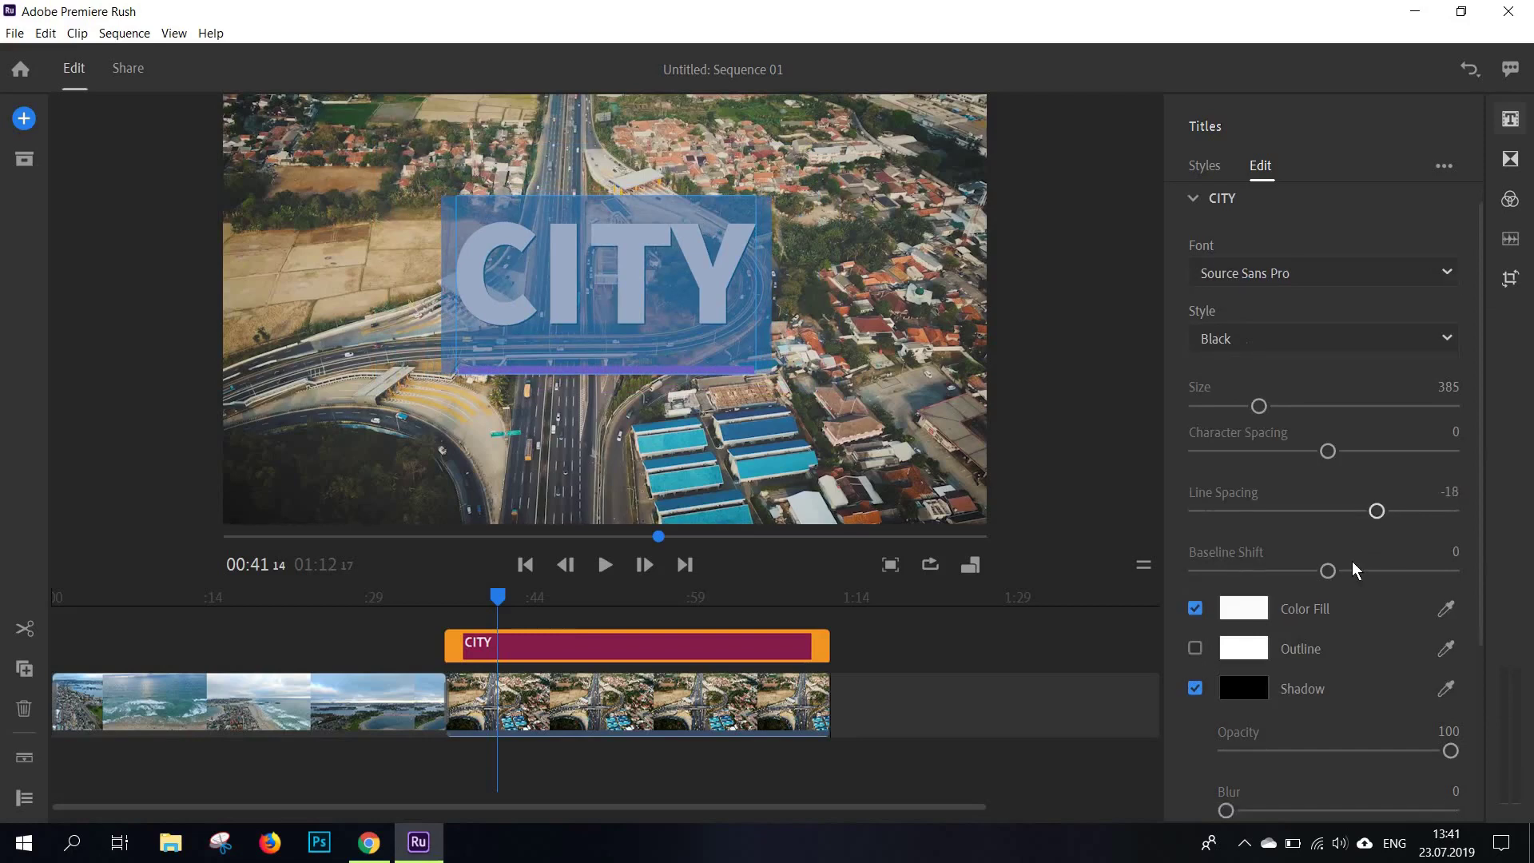
scroll(1350, 561, down, 2)
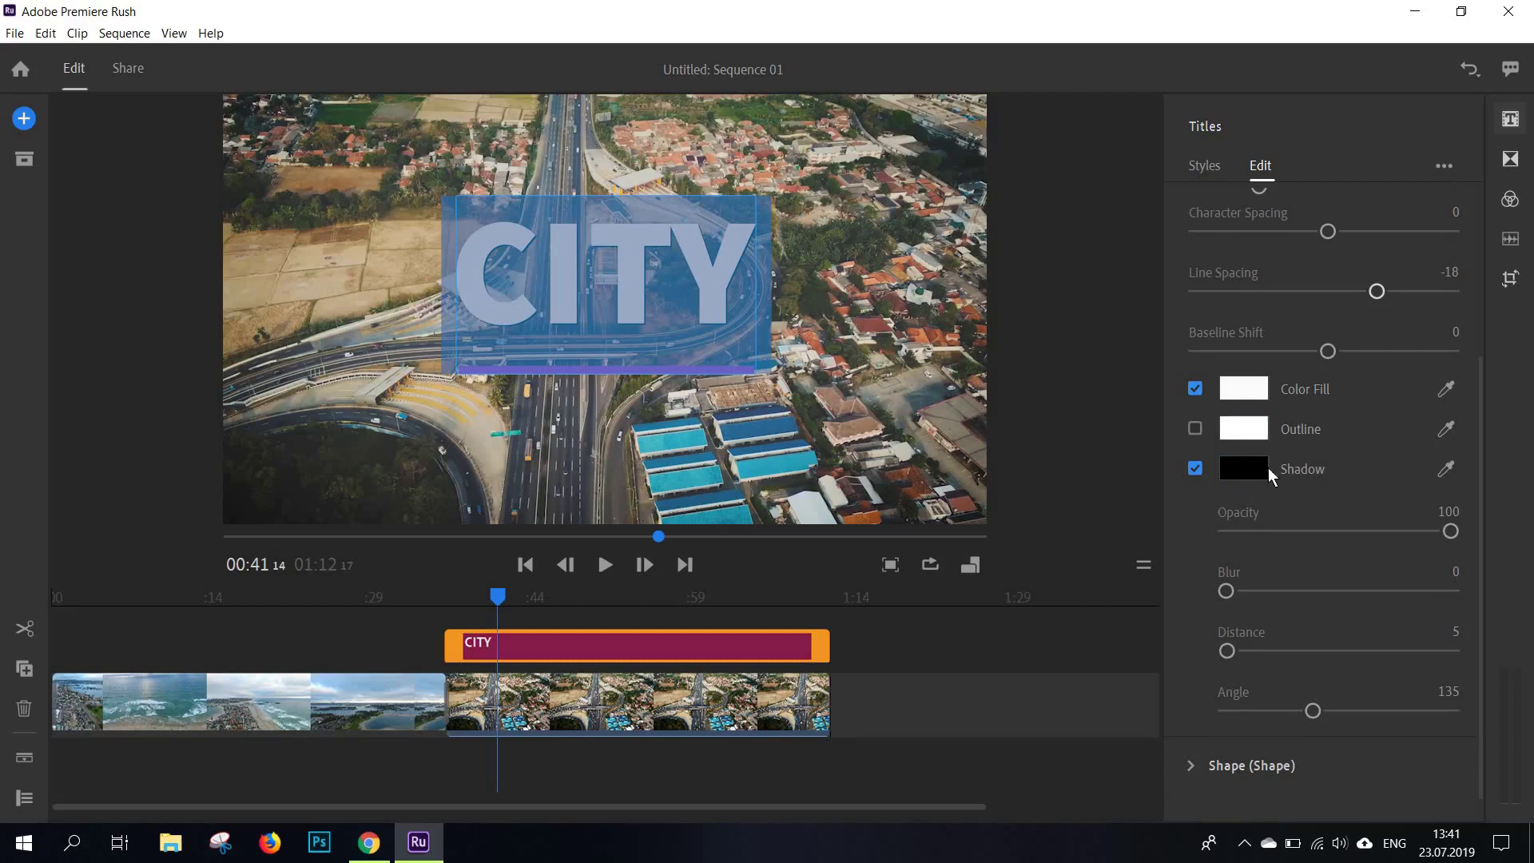
click(1195, 763)
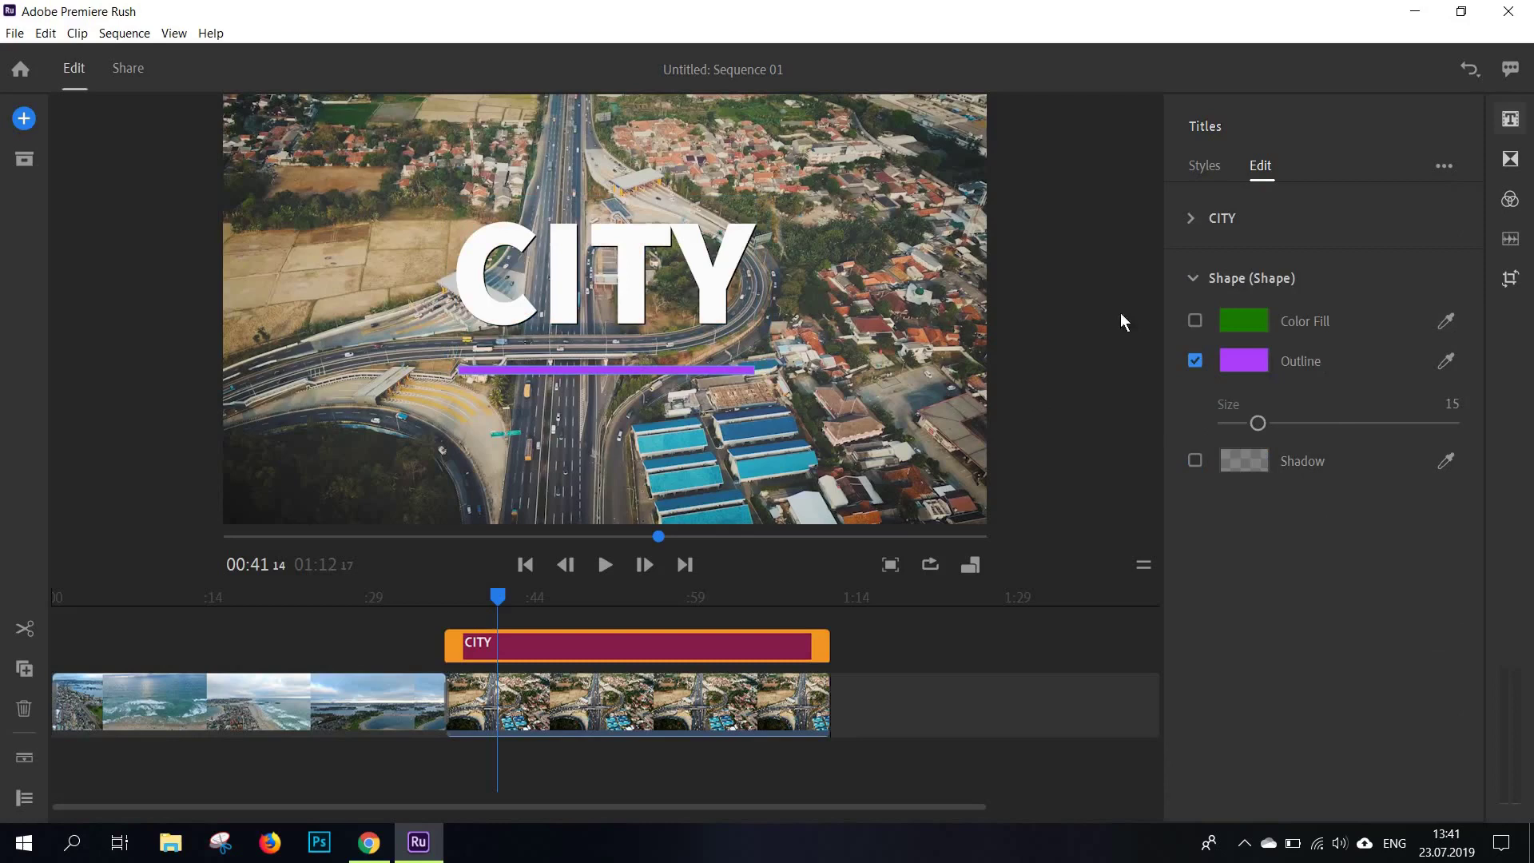
click(1244, 366)
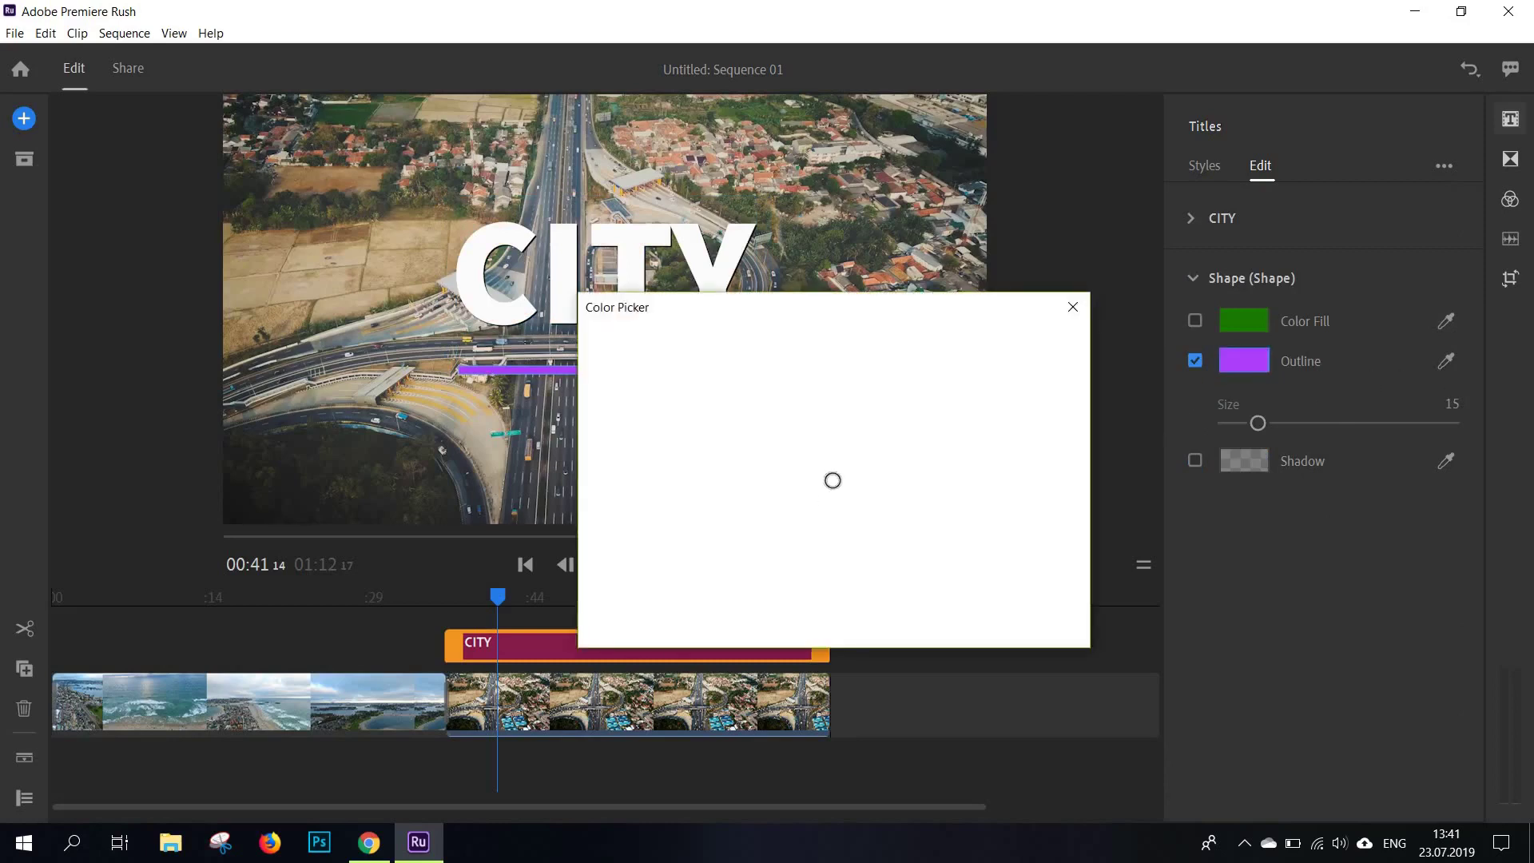
click(870, 437)
drag(839, 409, 819, 443)
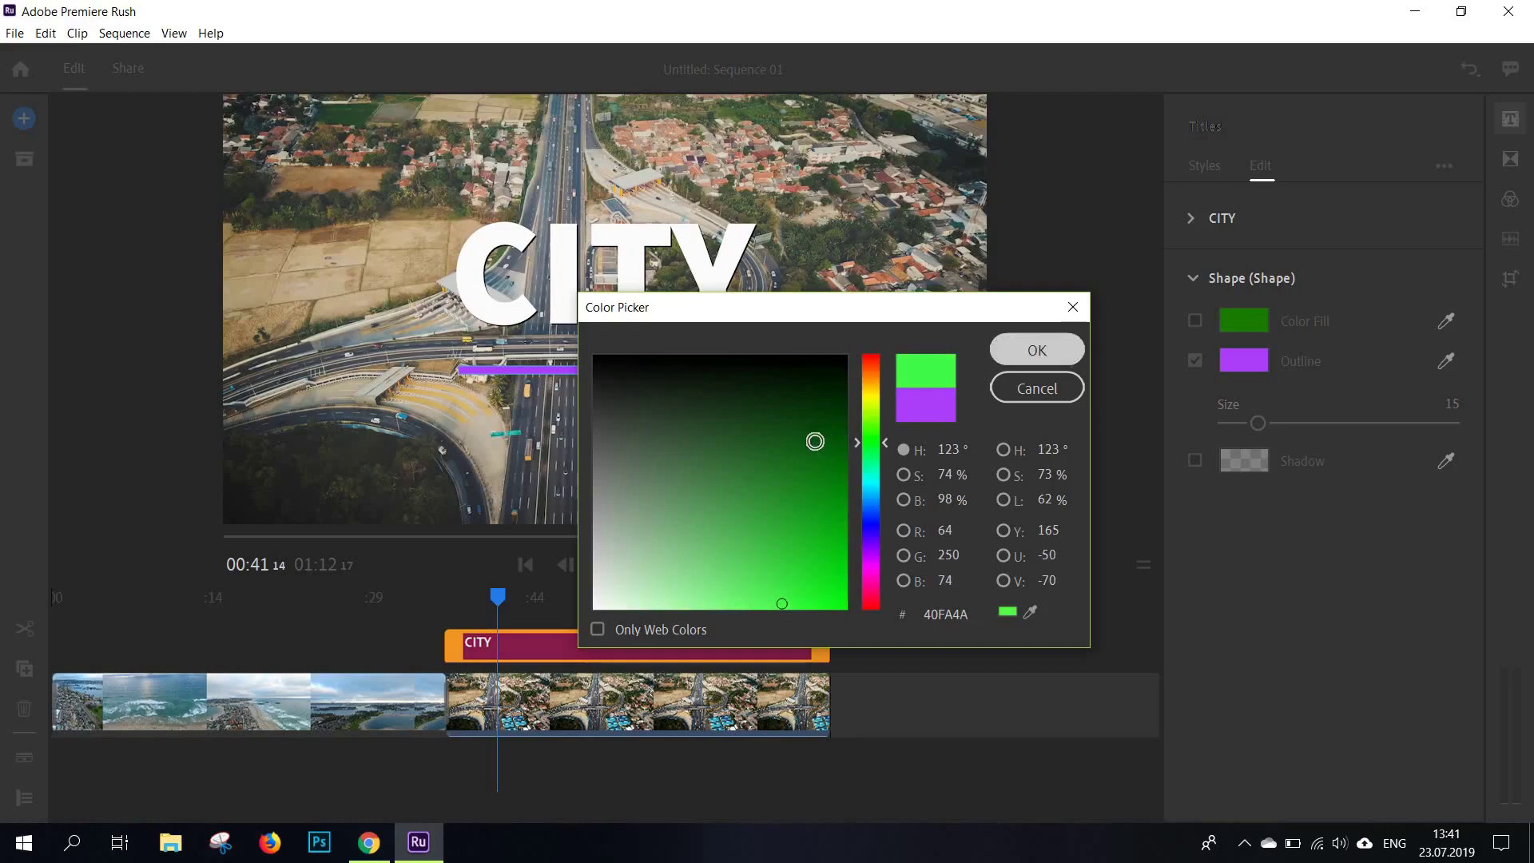
key(Return)
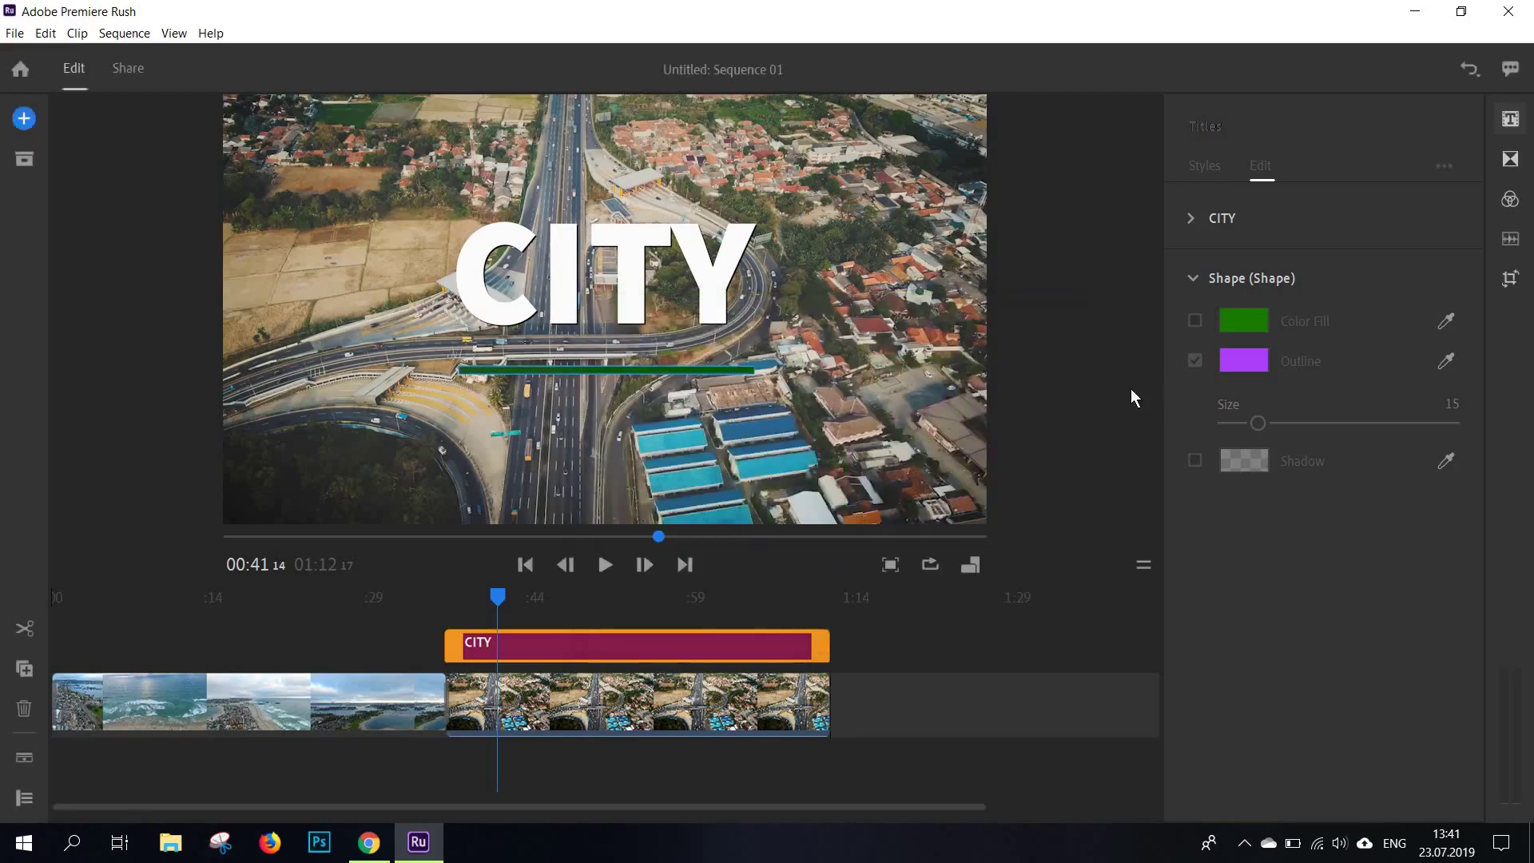
click(1134, 398)
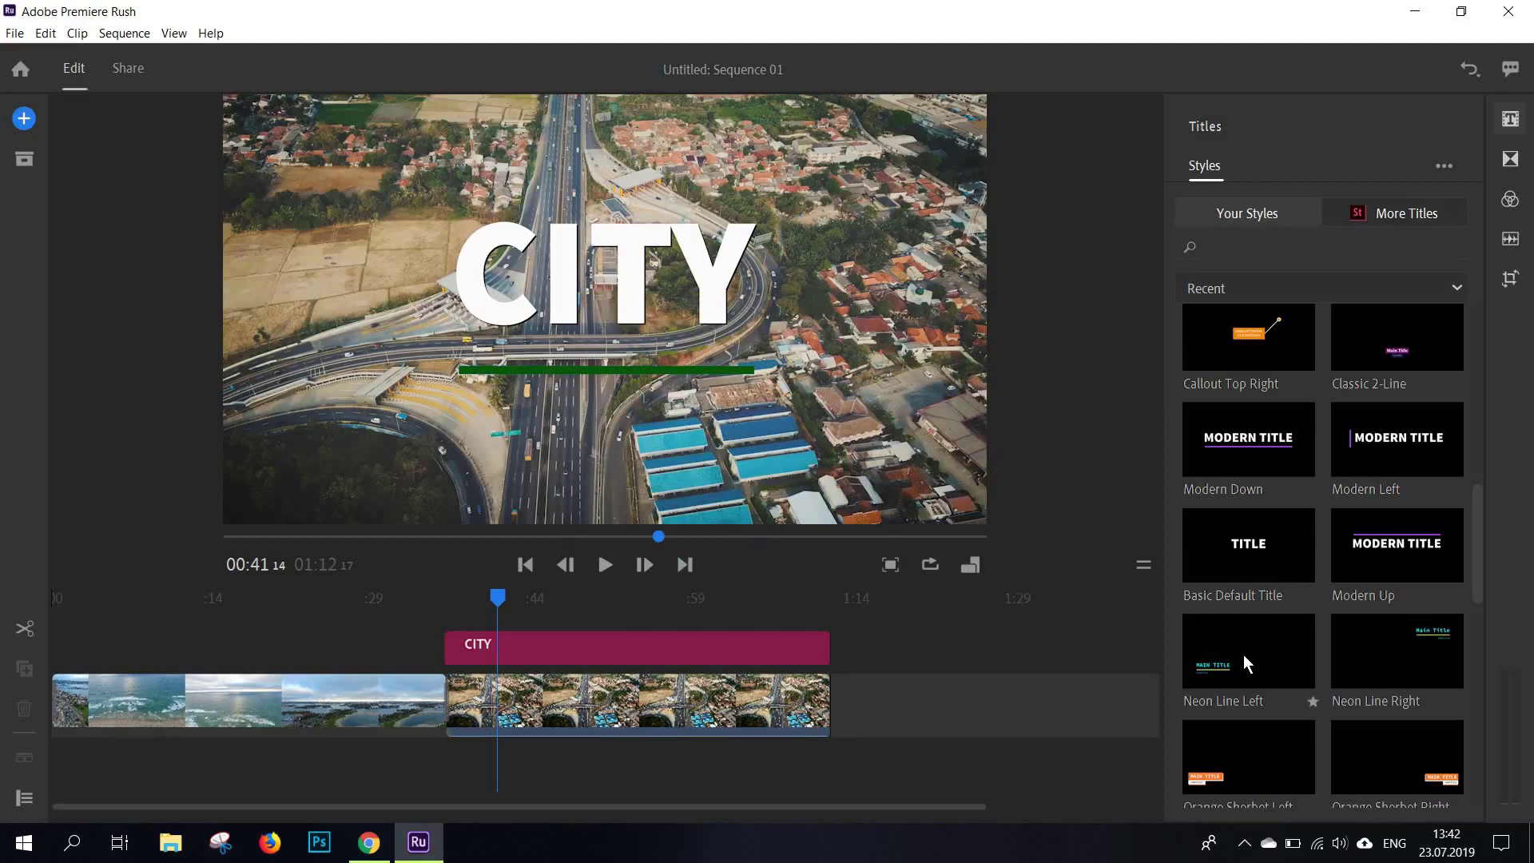
drag(1243, 654, 469, 627)
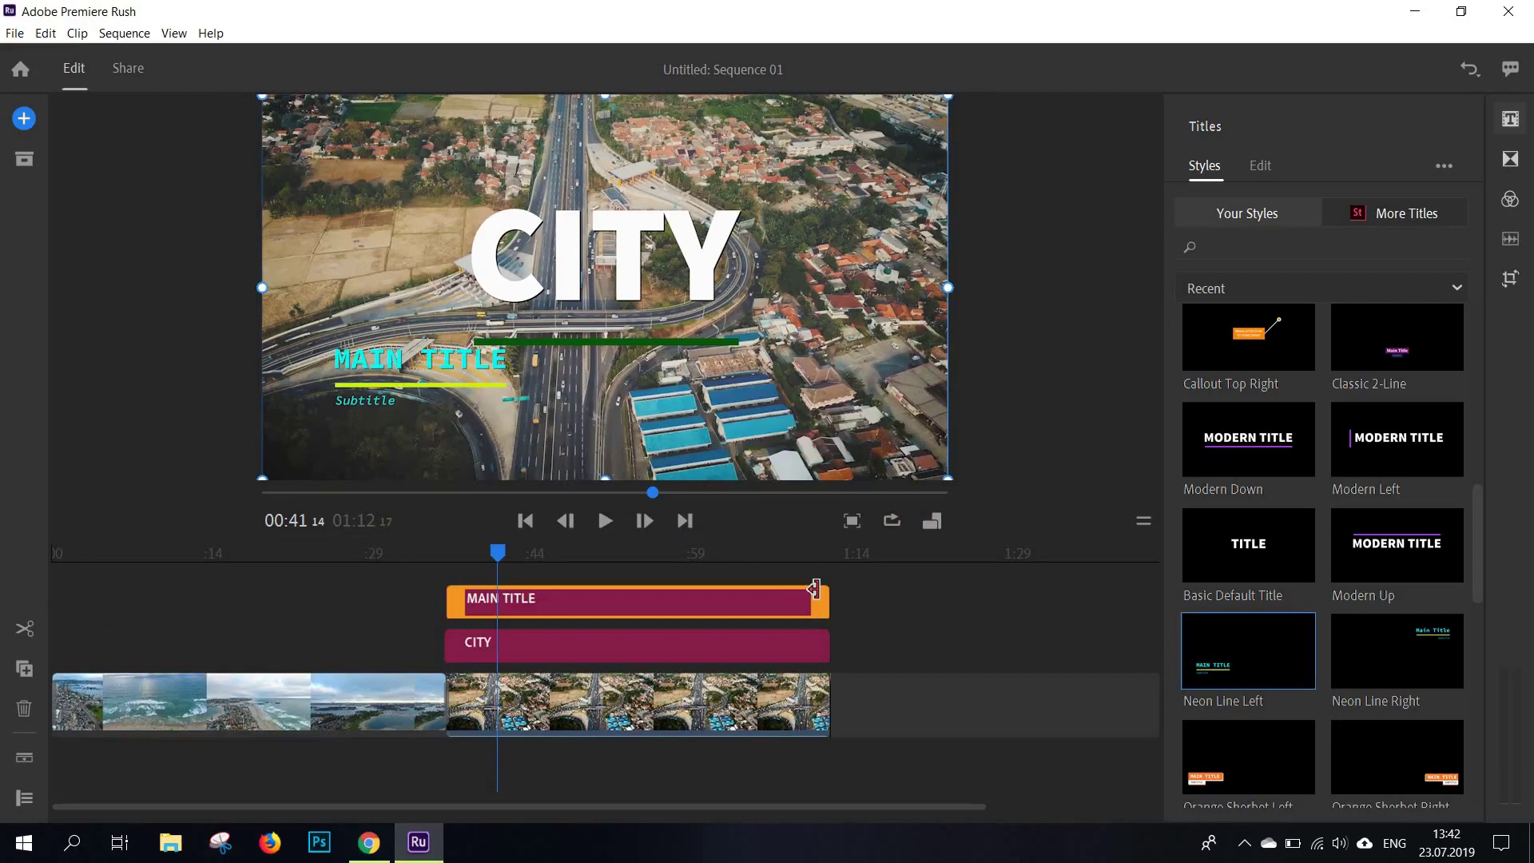
key(Delete)
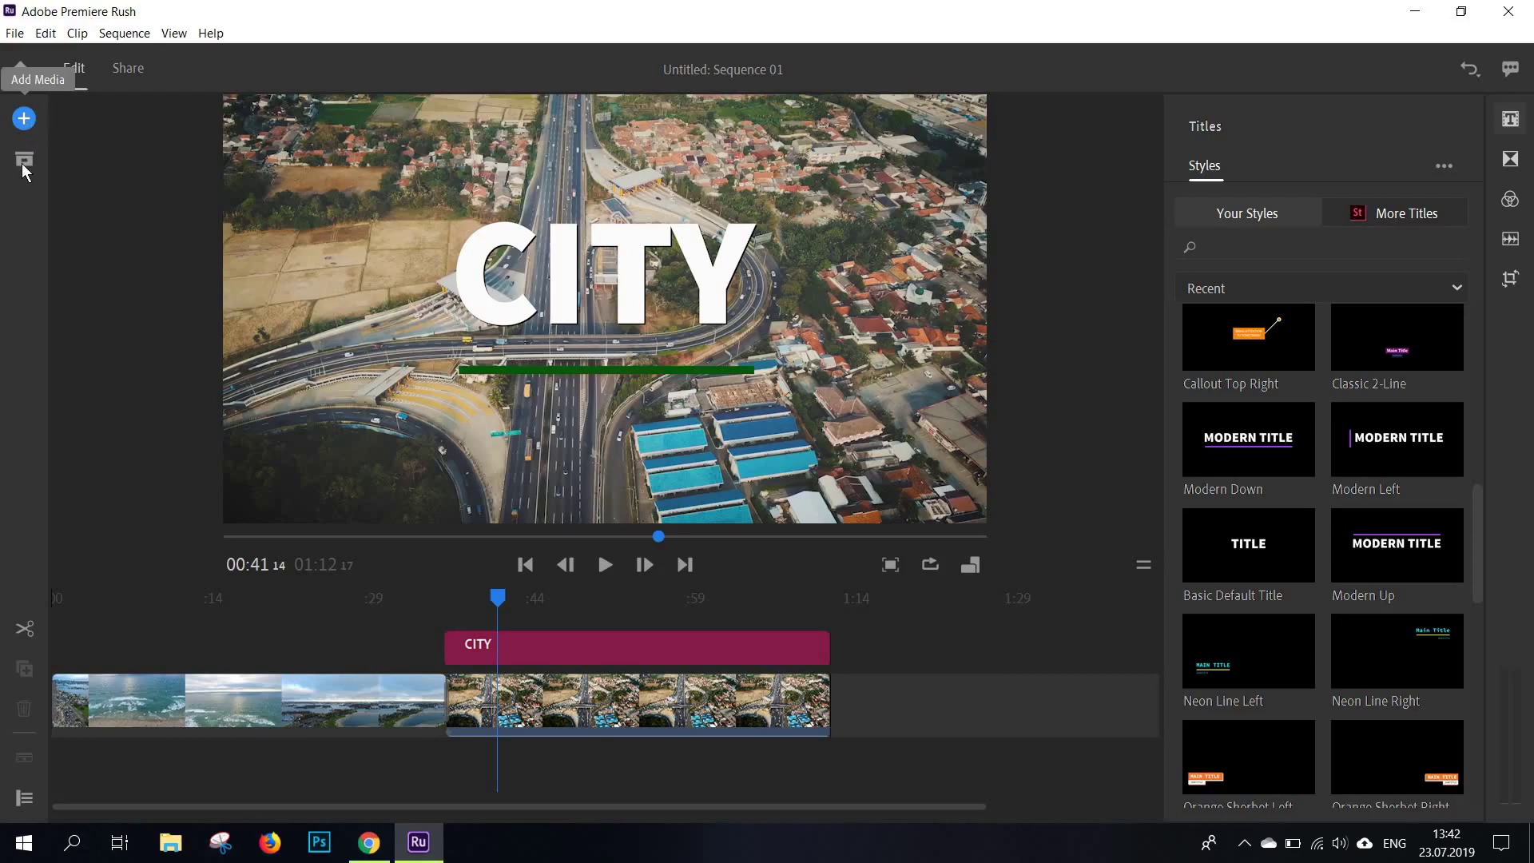
Step: Import the Beta_Love song from the songs folder onto an audio track beneath the clips
click(24, 119)
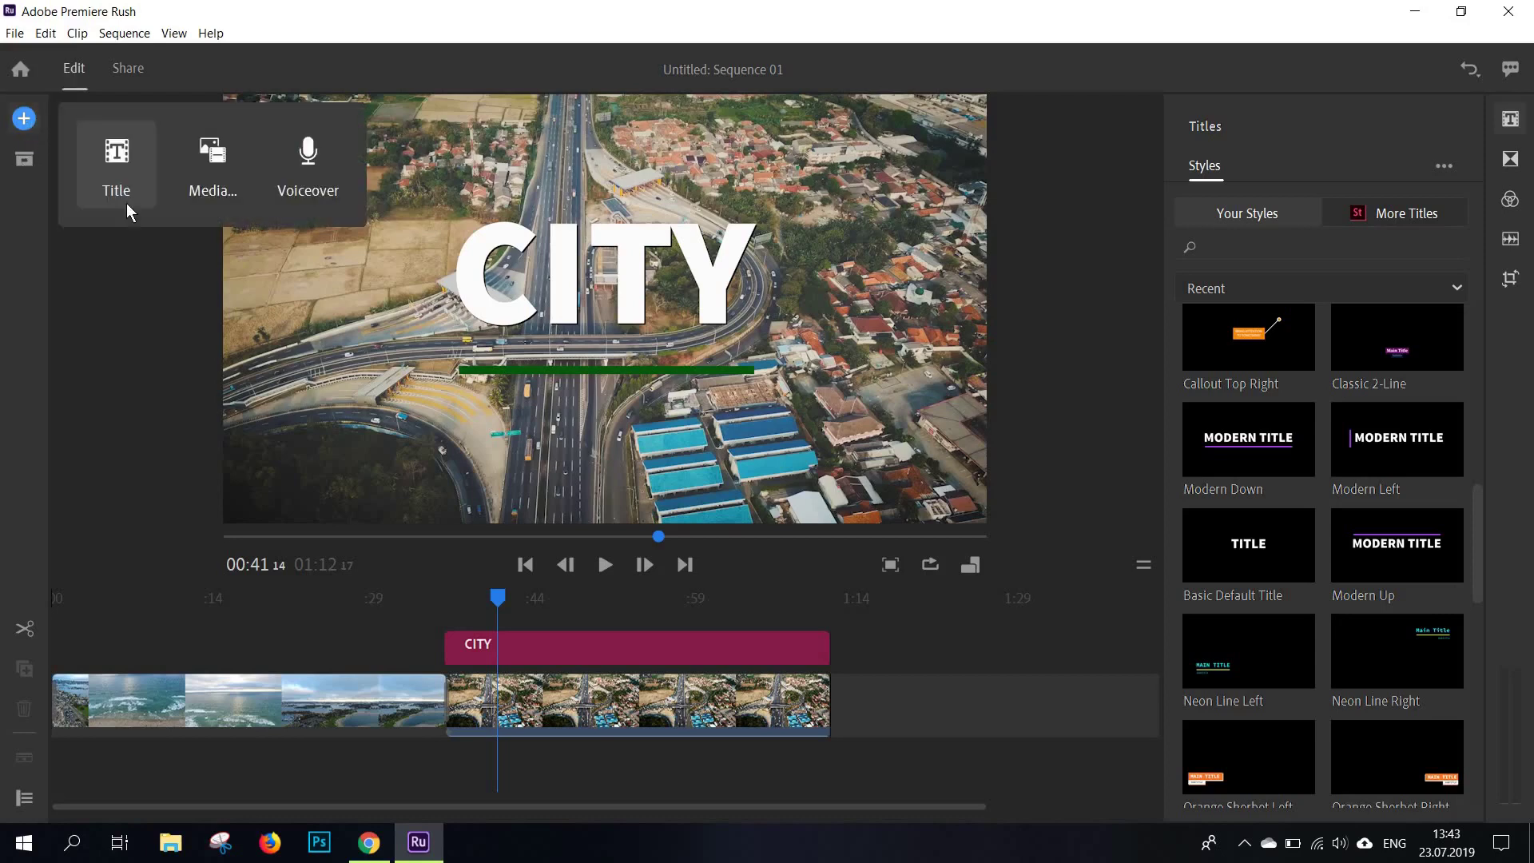
click(126, 203)
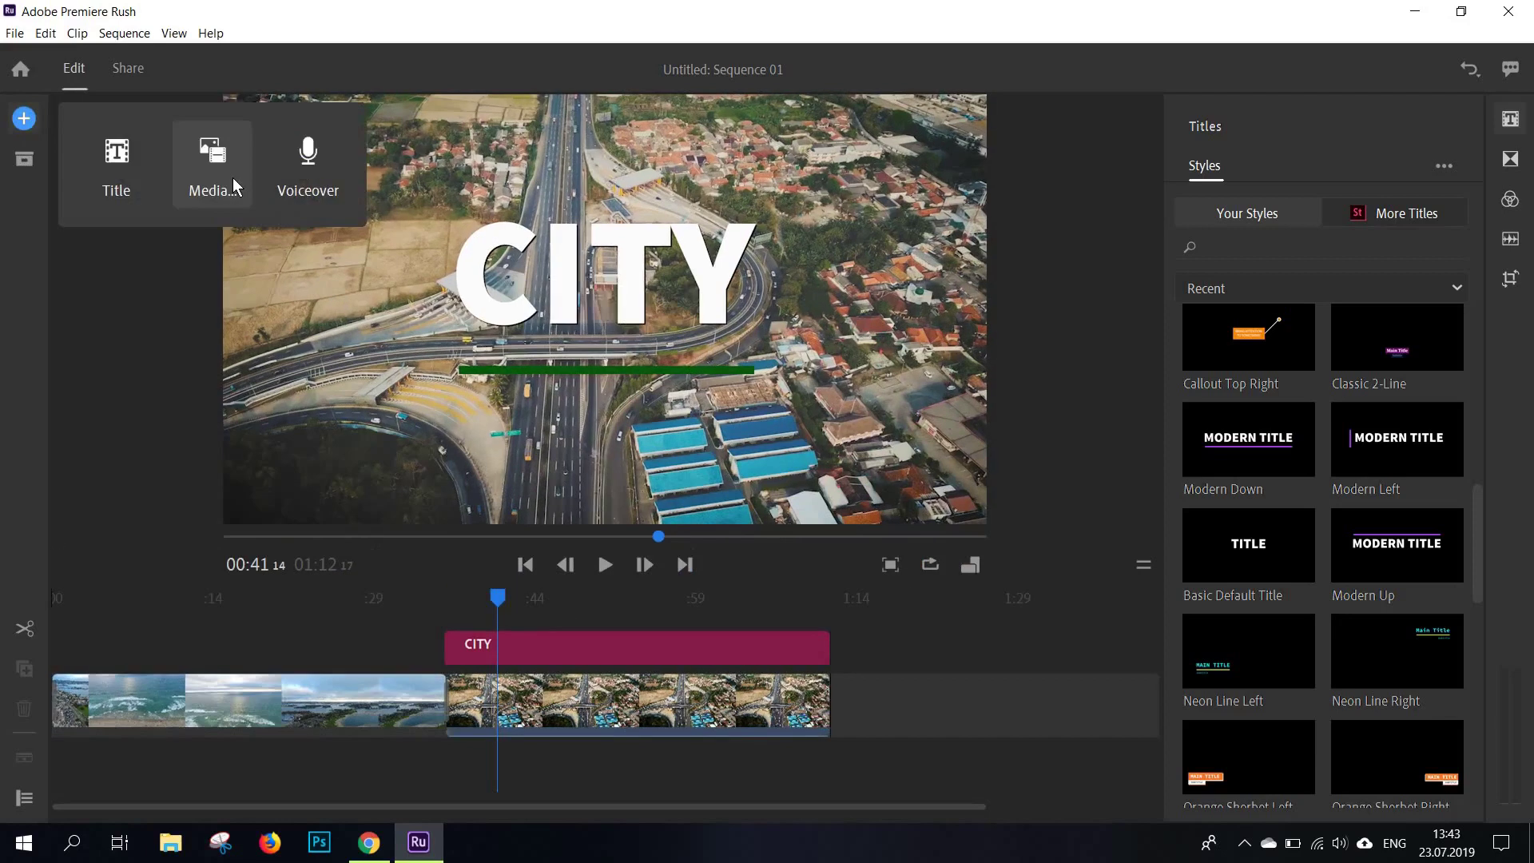
click(307, 168)
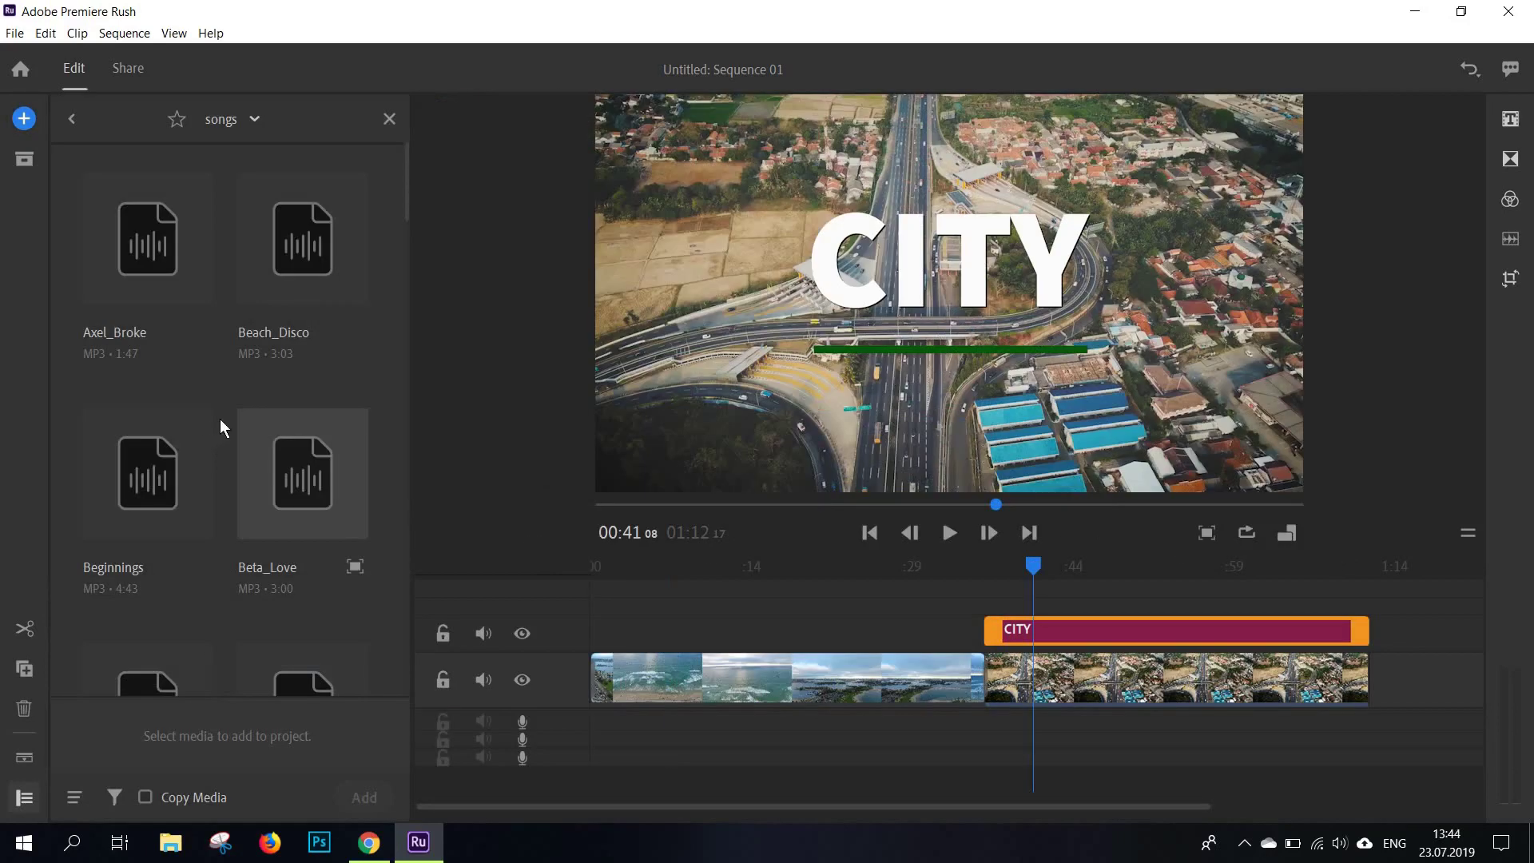
scroll(224, 427, down, 3)
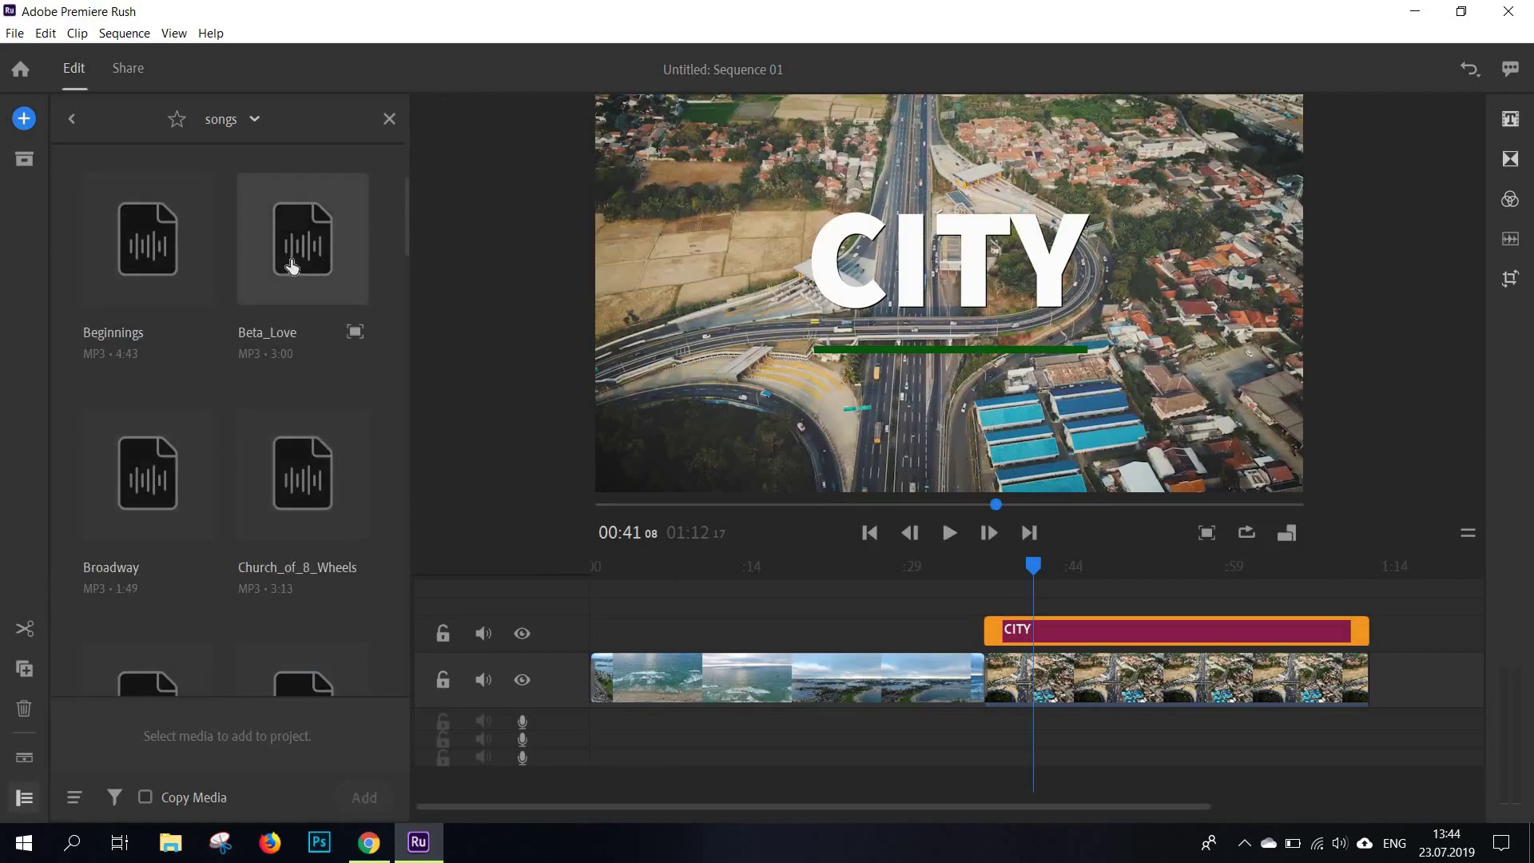
drag(293, 263, 597, 721)
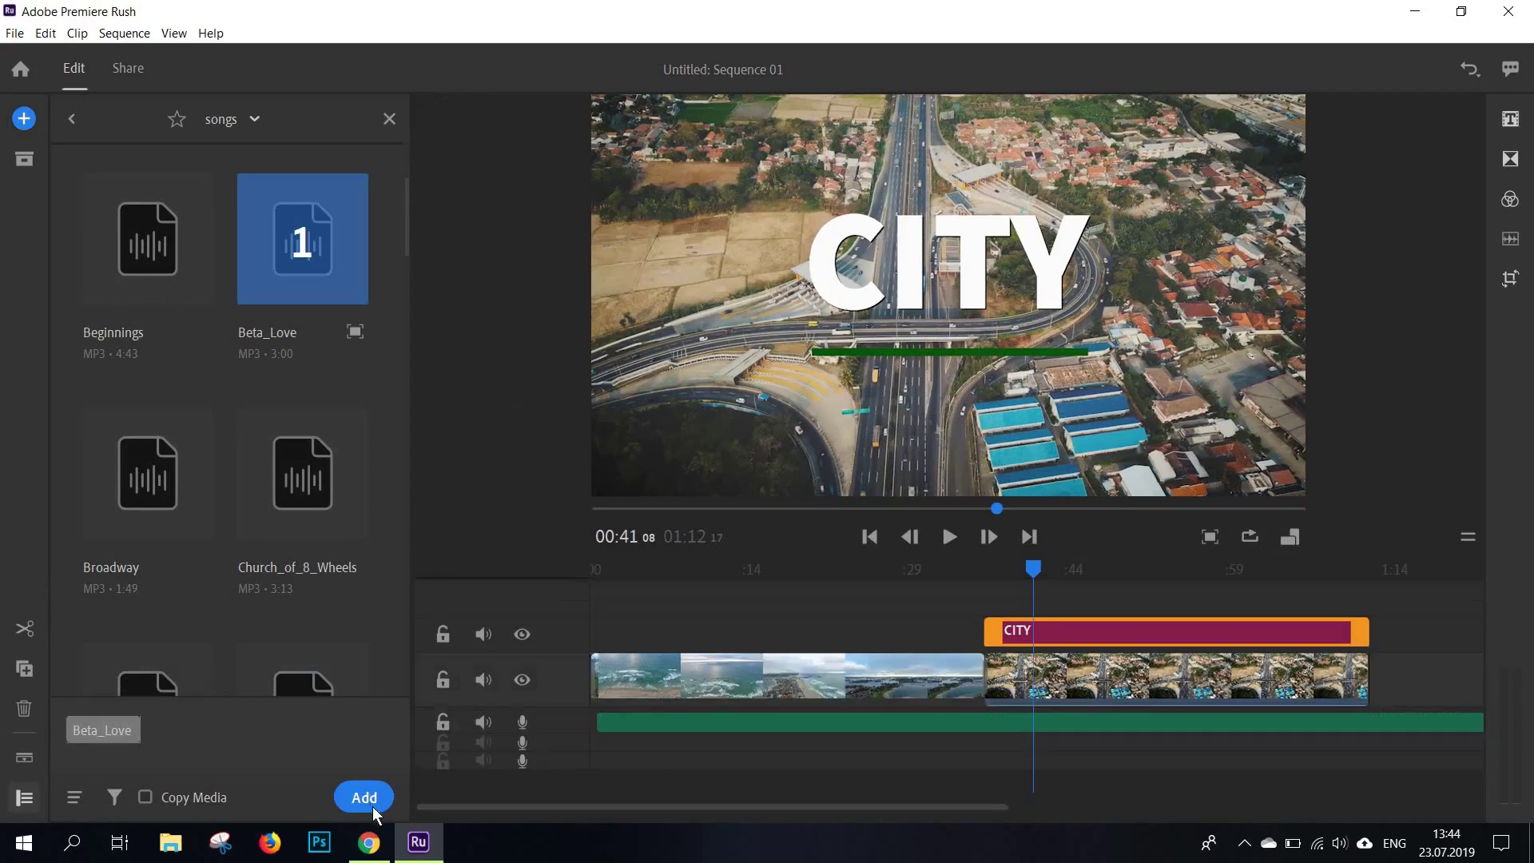
click(372, 806)
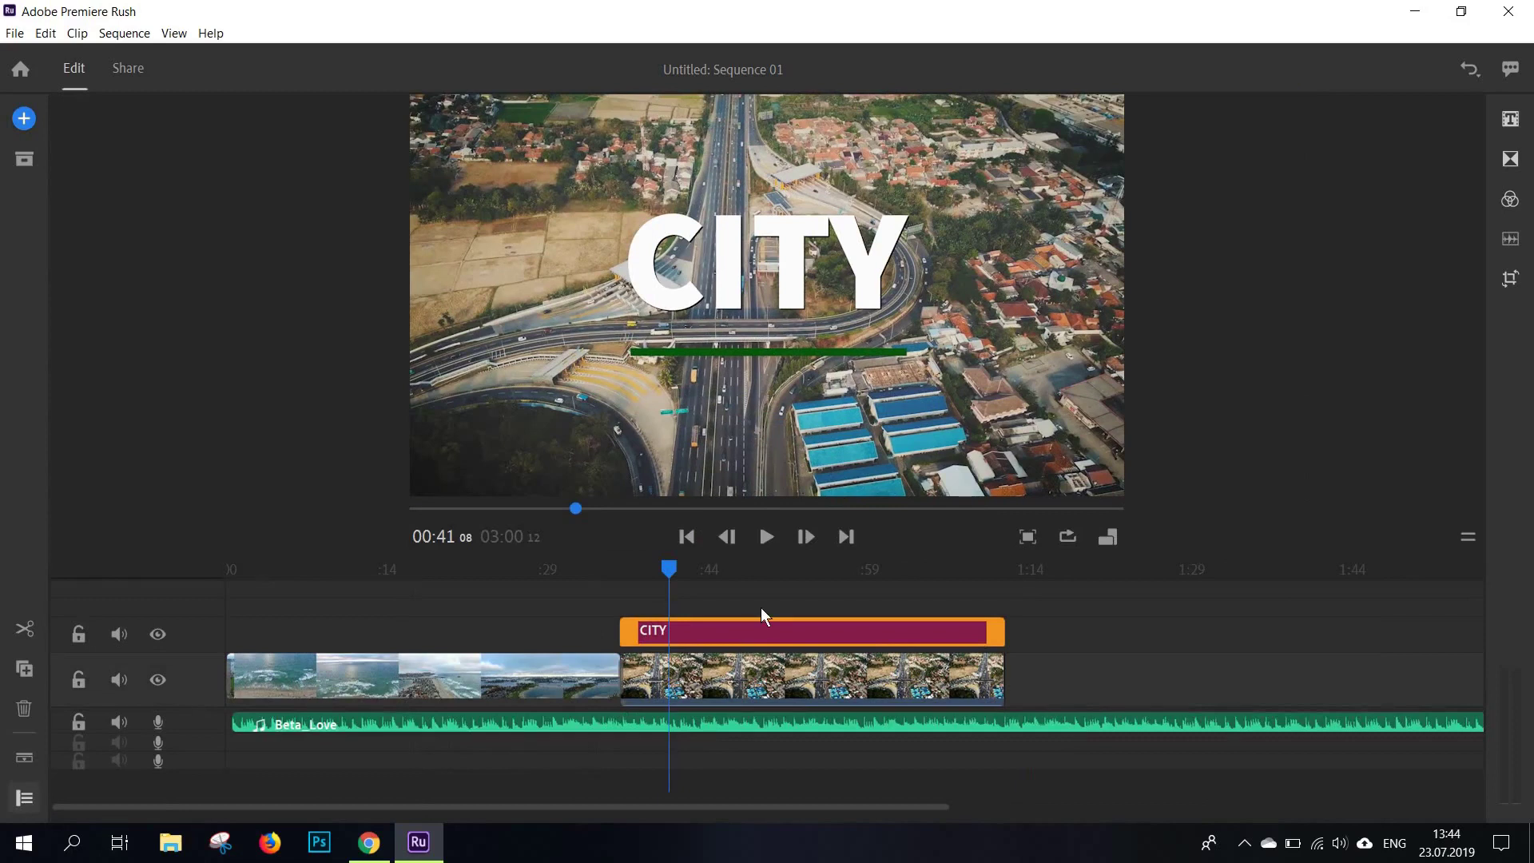
Step: Split the Beta_Love song at 00:12 and delete a piece, then undo to restore it
click(1469, 544)
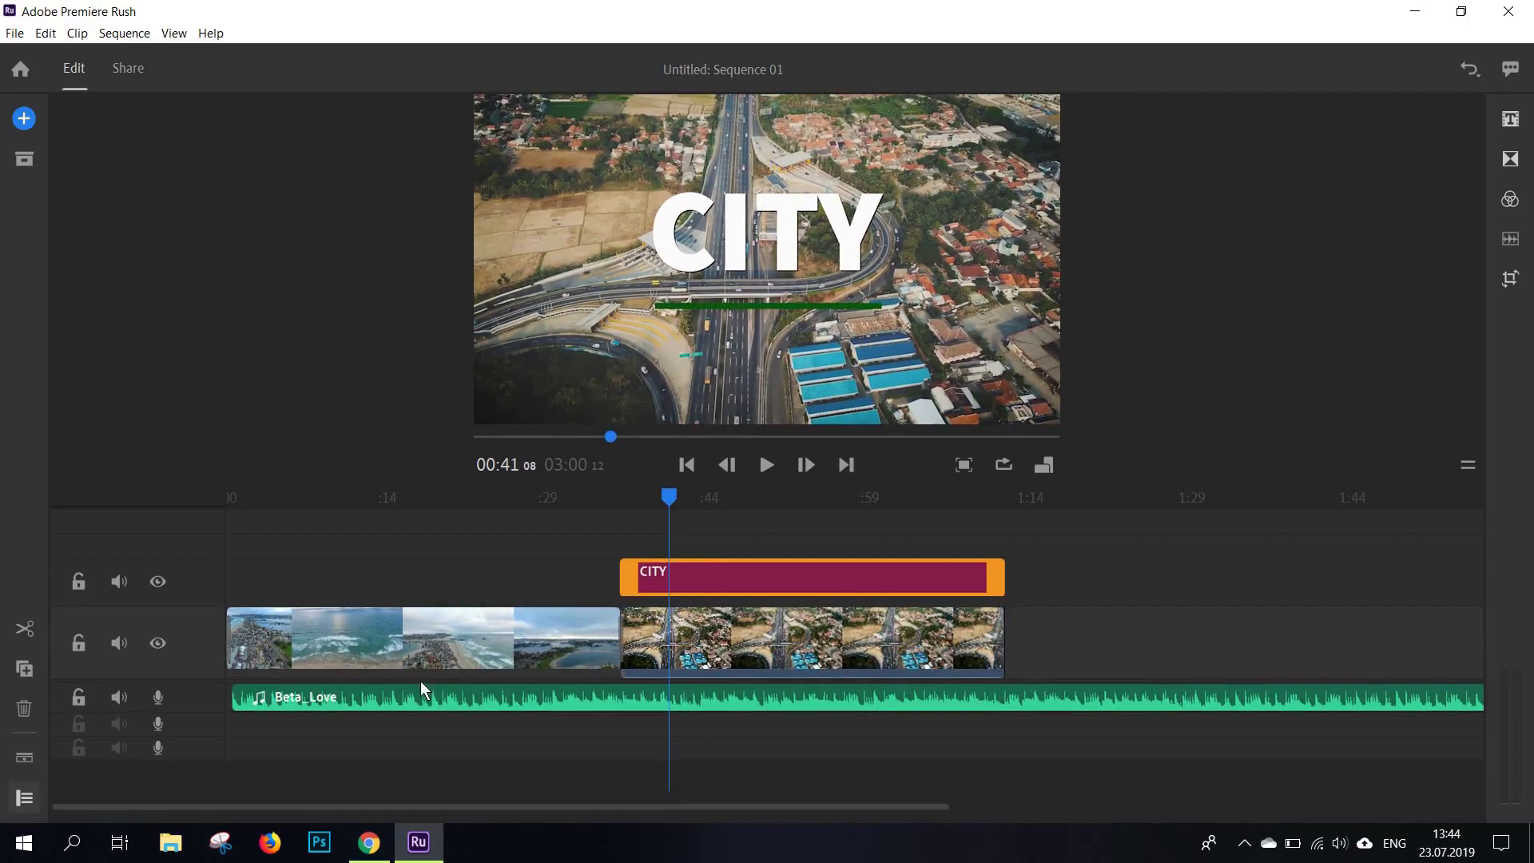
click(357, 704)
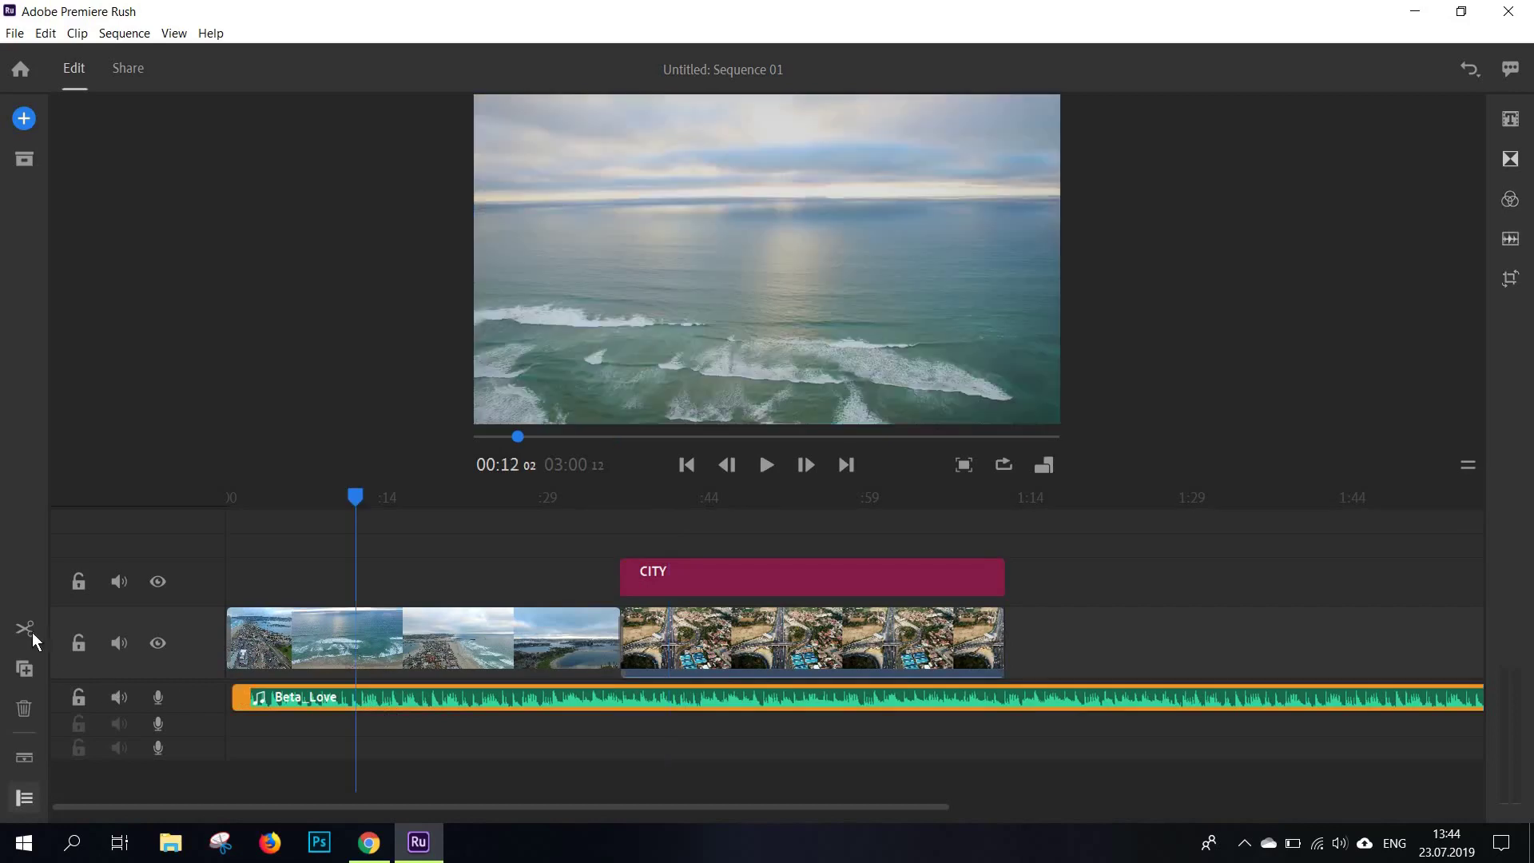
click(24, 629)
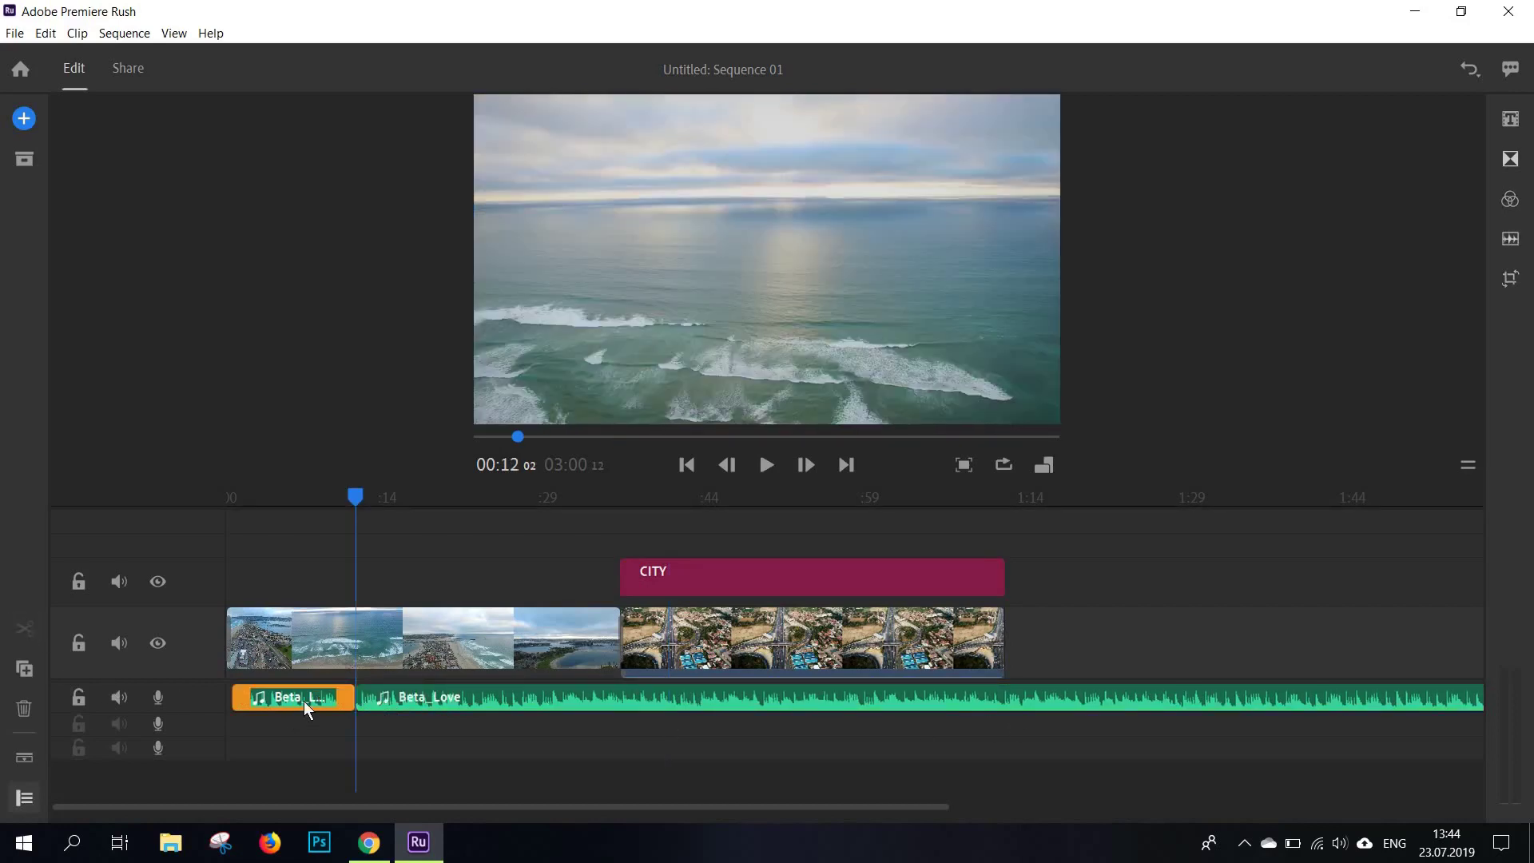
key(Delete)
click(449, 698)
key(Delete)
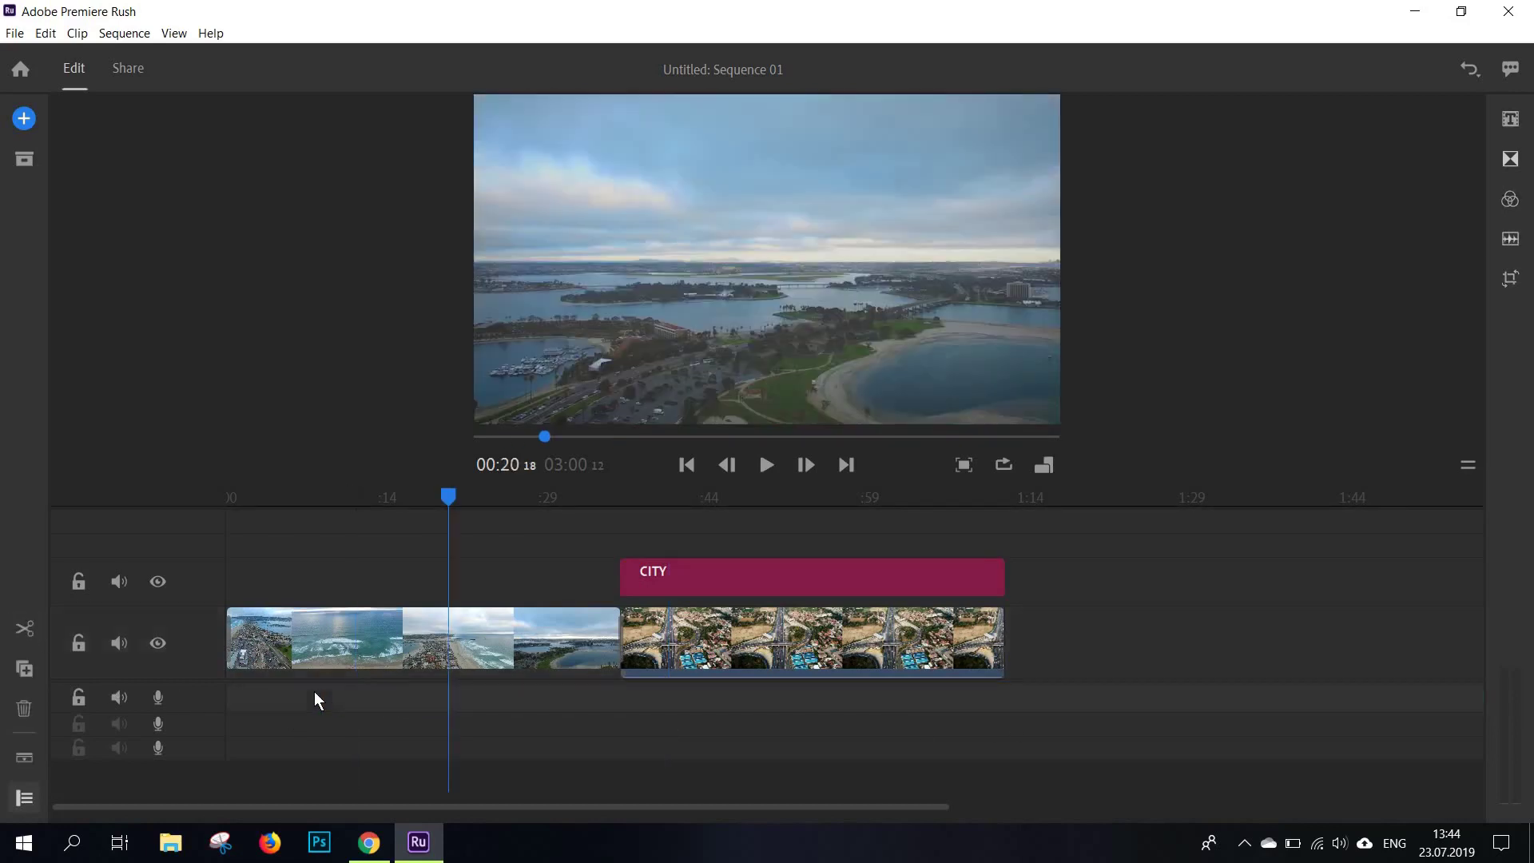
key(ctrl+z)
Step: Split the song at the video's end at 01:12 and delete the tail beyond it
click(1005, 515)
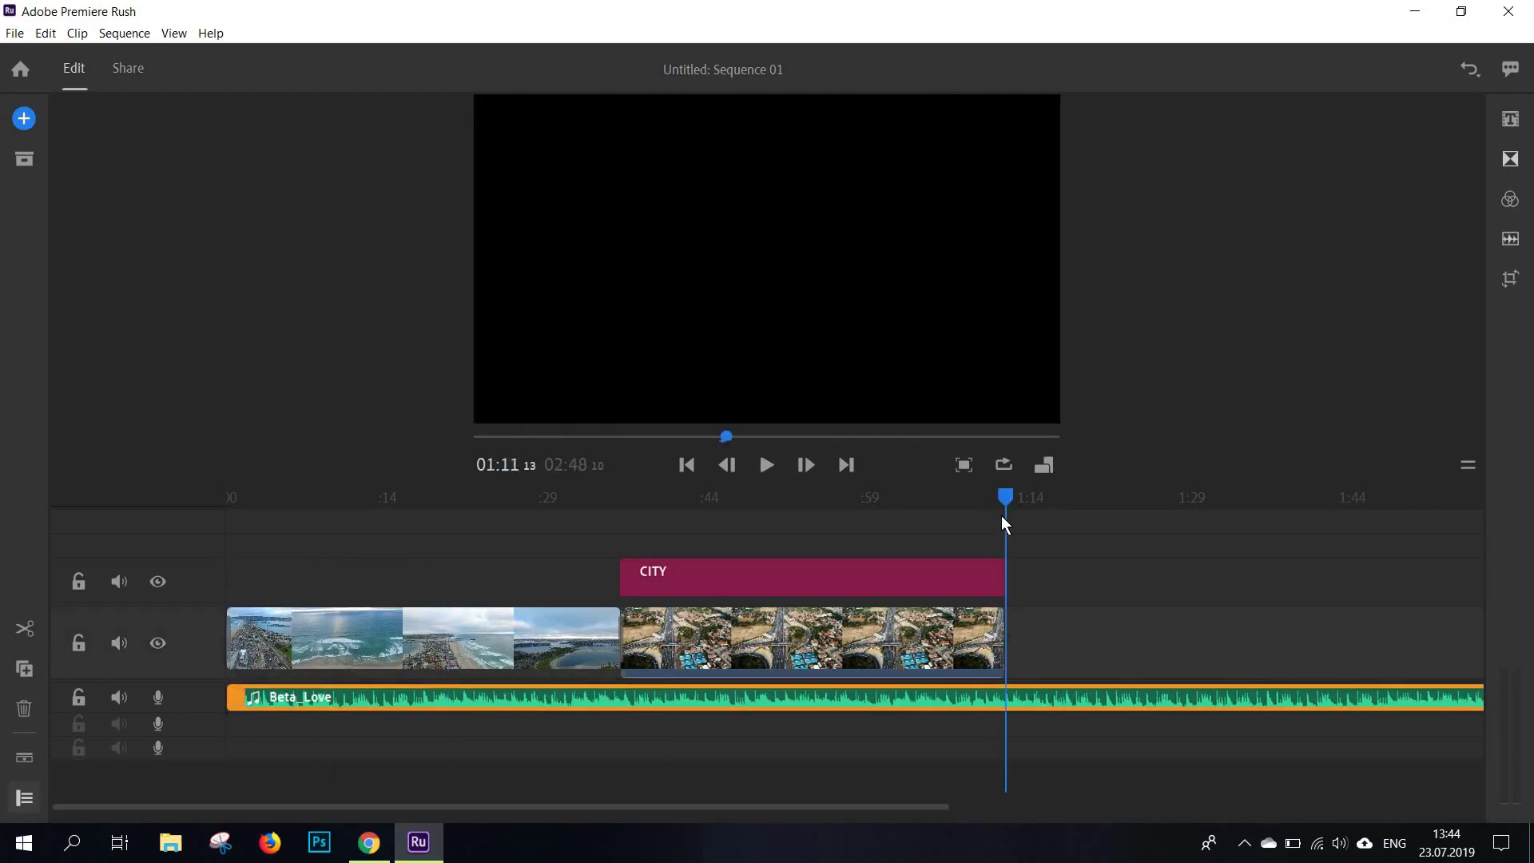
click(24, 628)
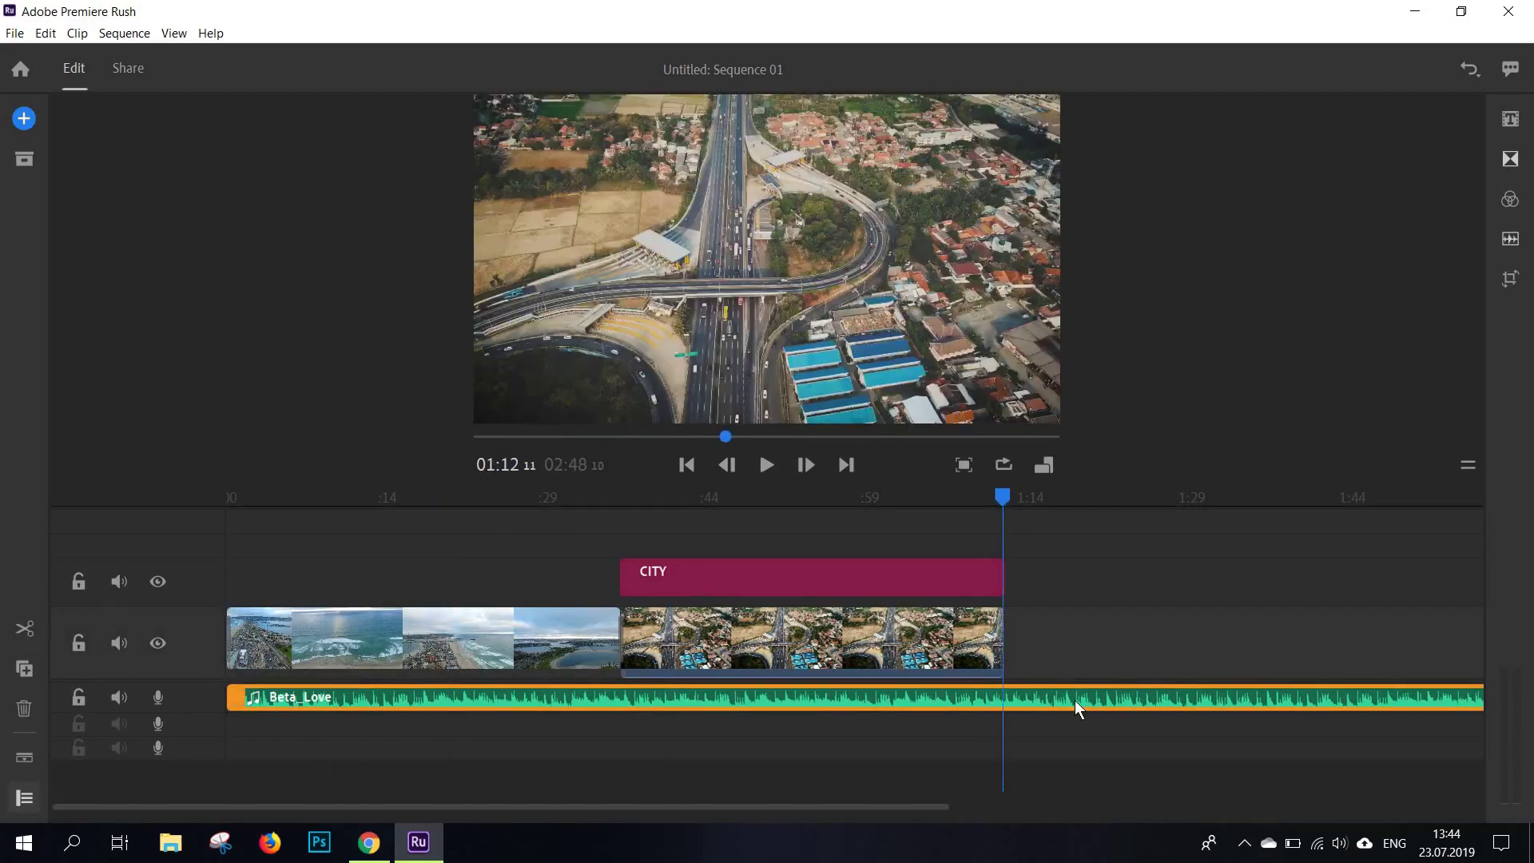
click(1075, 701)
key(Delete)
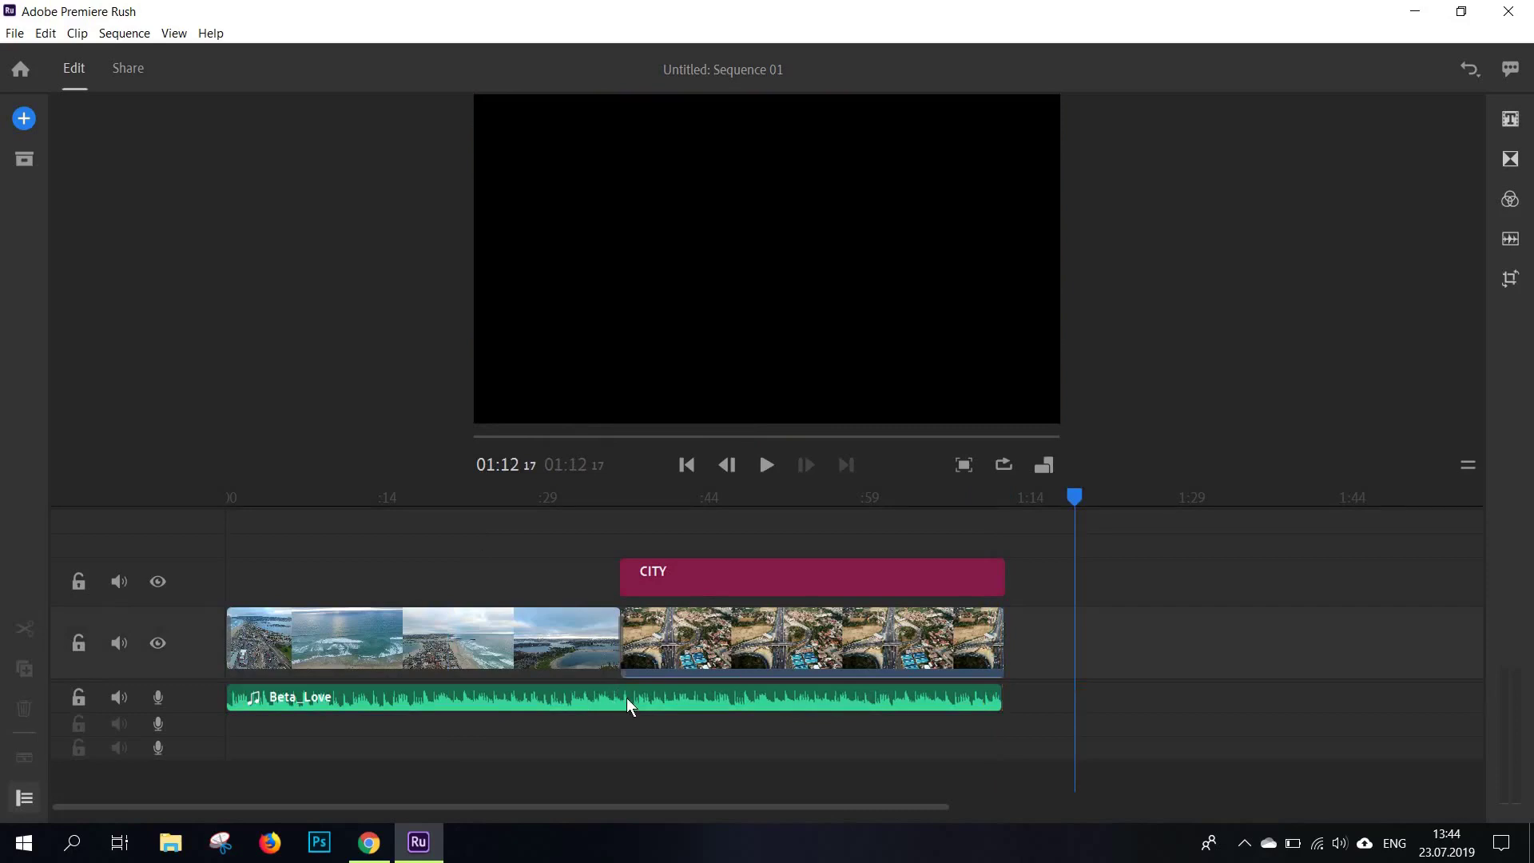
click(626, 697)
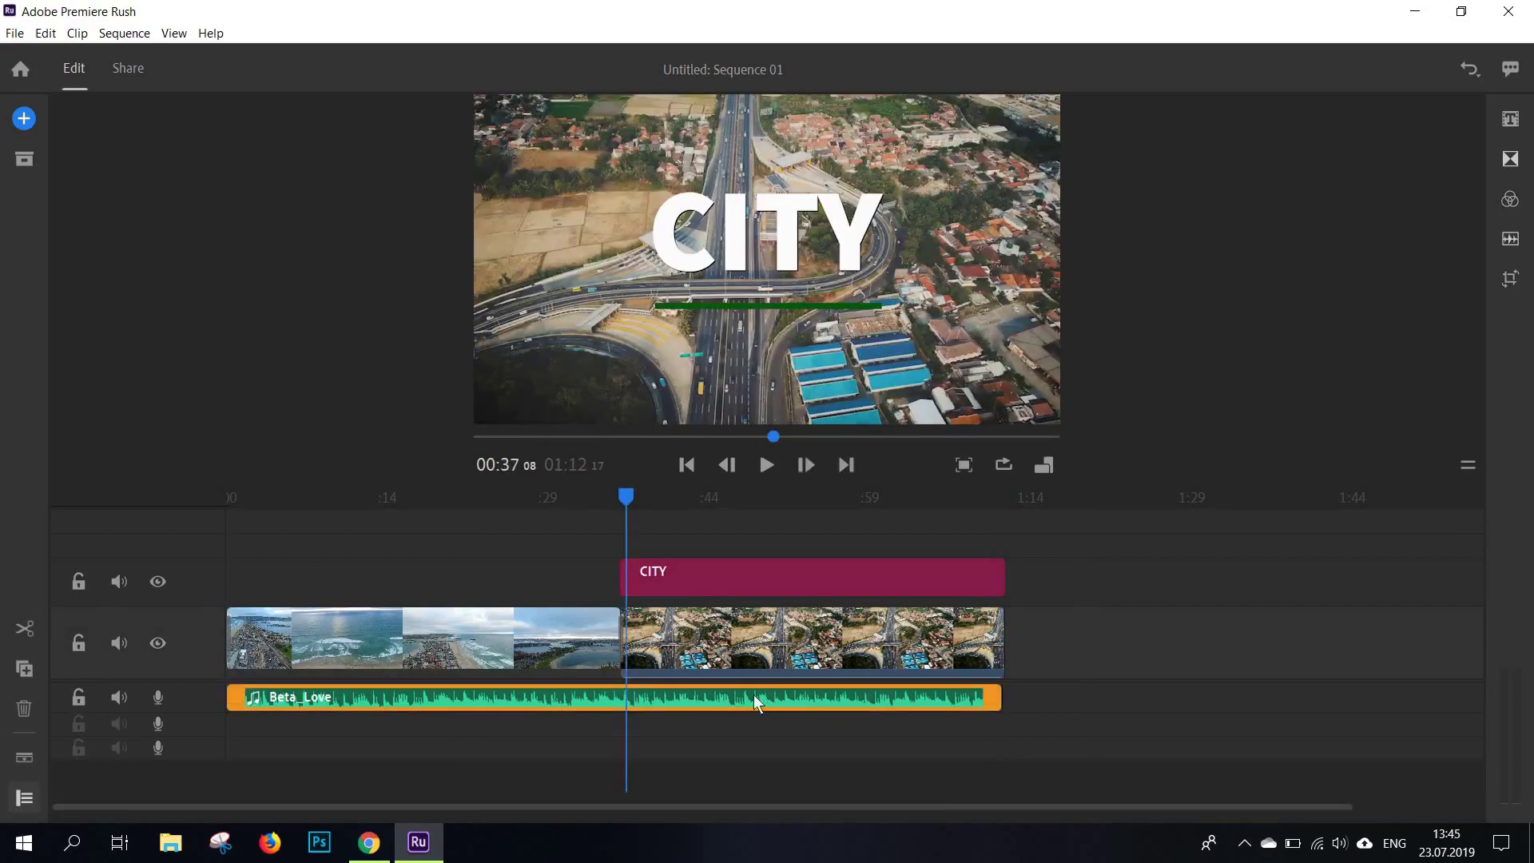
Step: Set Beta_Love's clip volume to 27, expand Advanced and Channels, and return to the start
click(1512, 243)
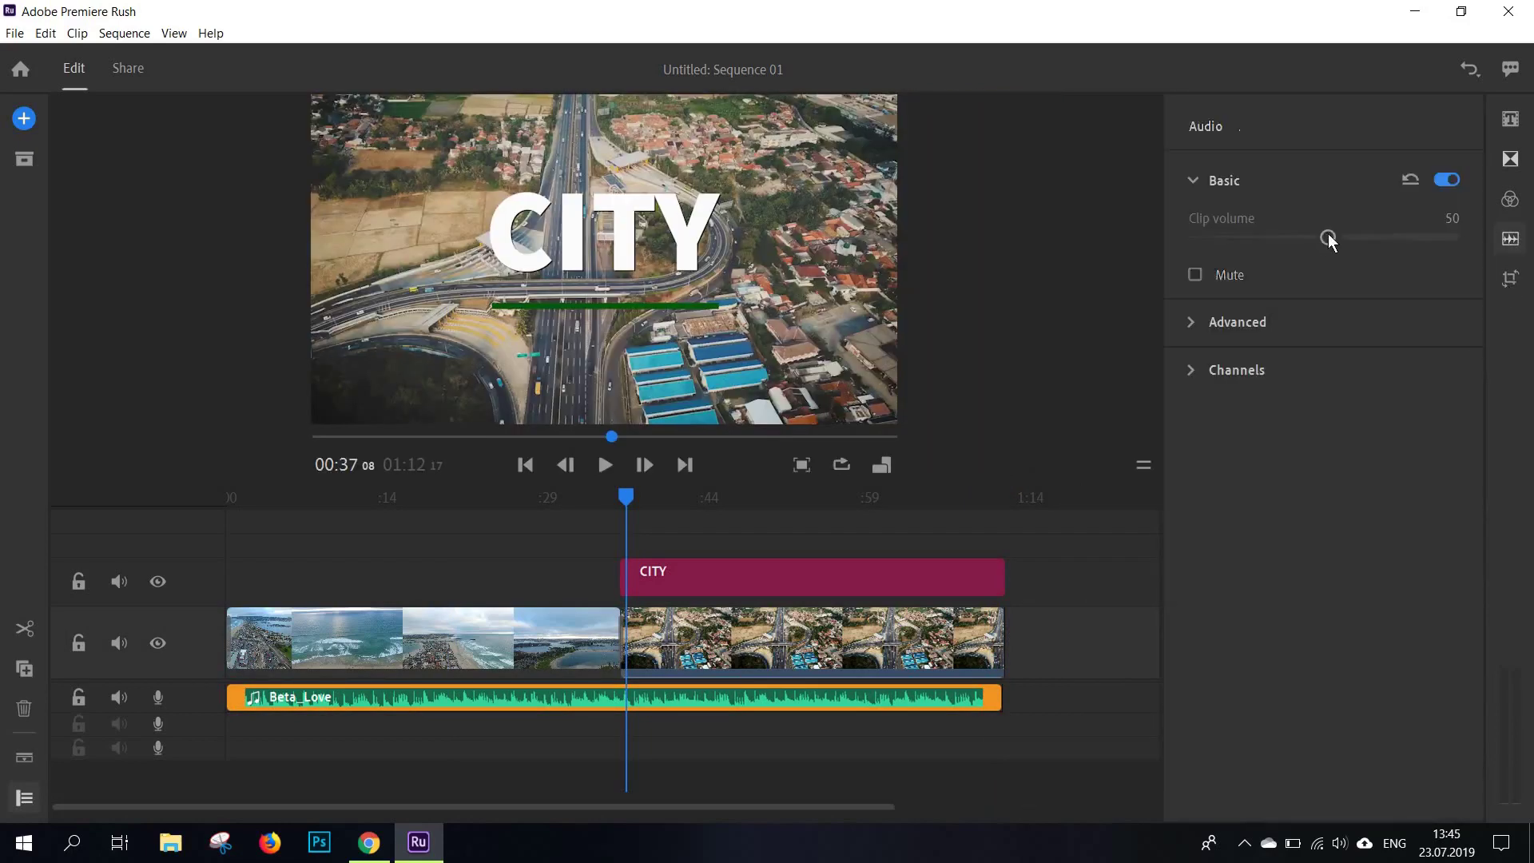
click(1265, 238)
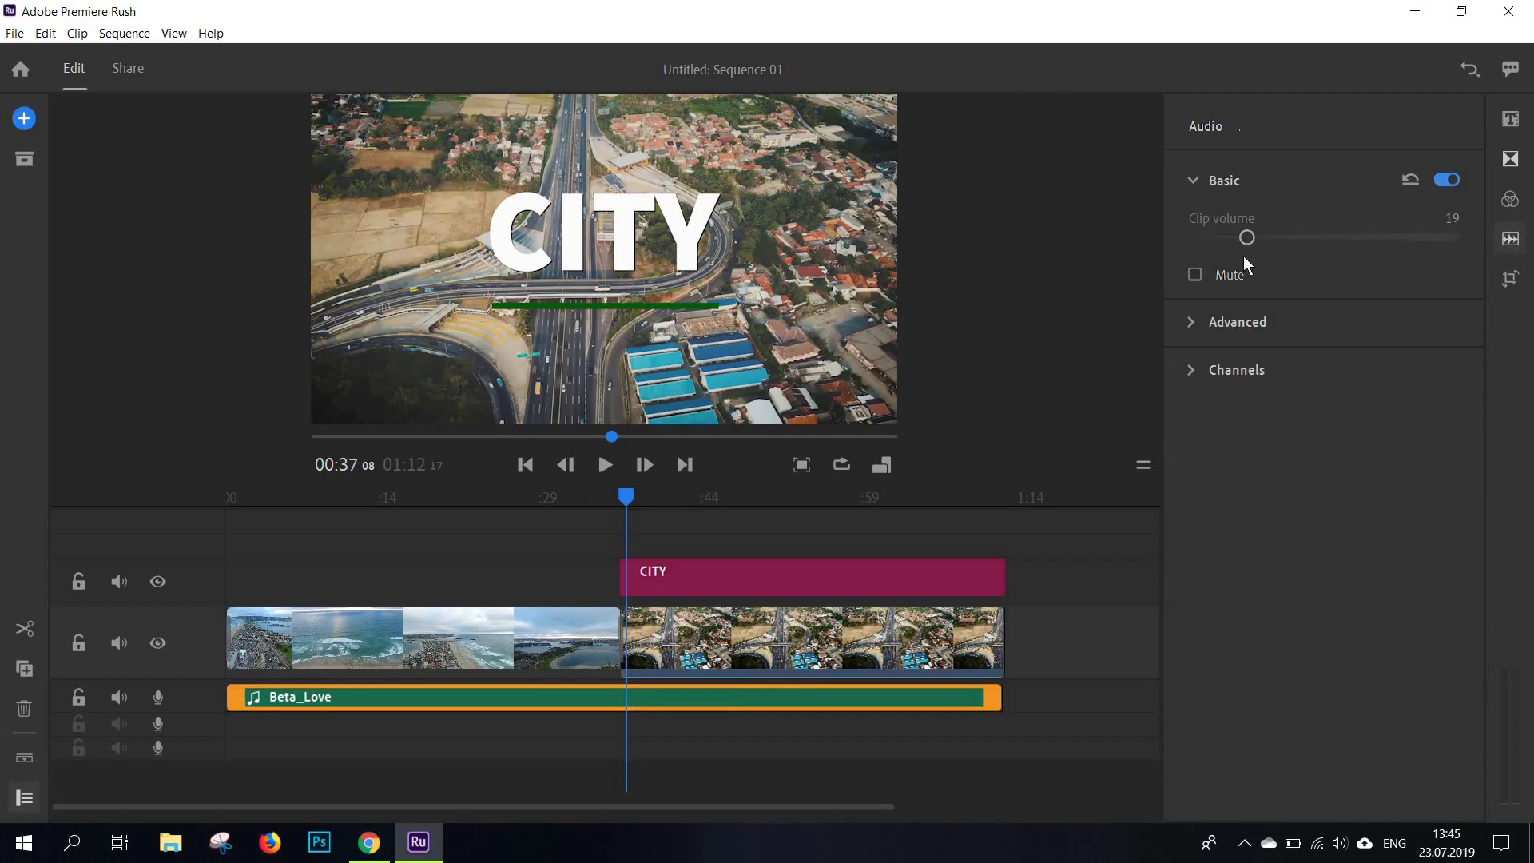
click(1197, 323)
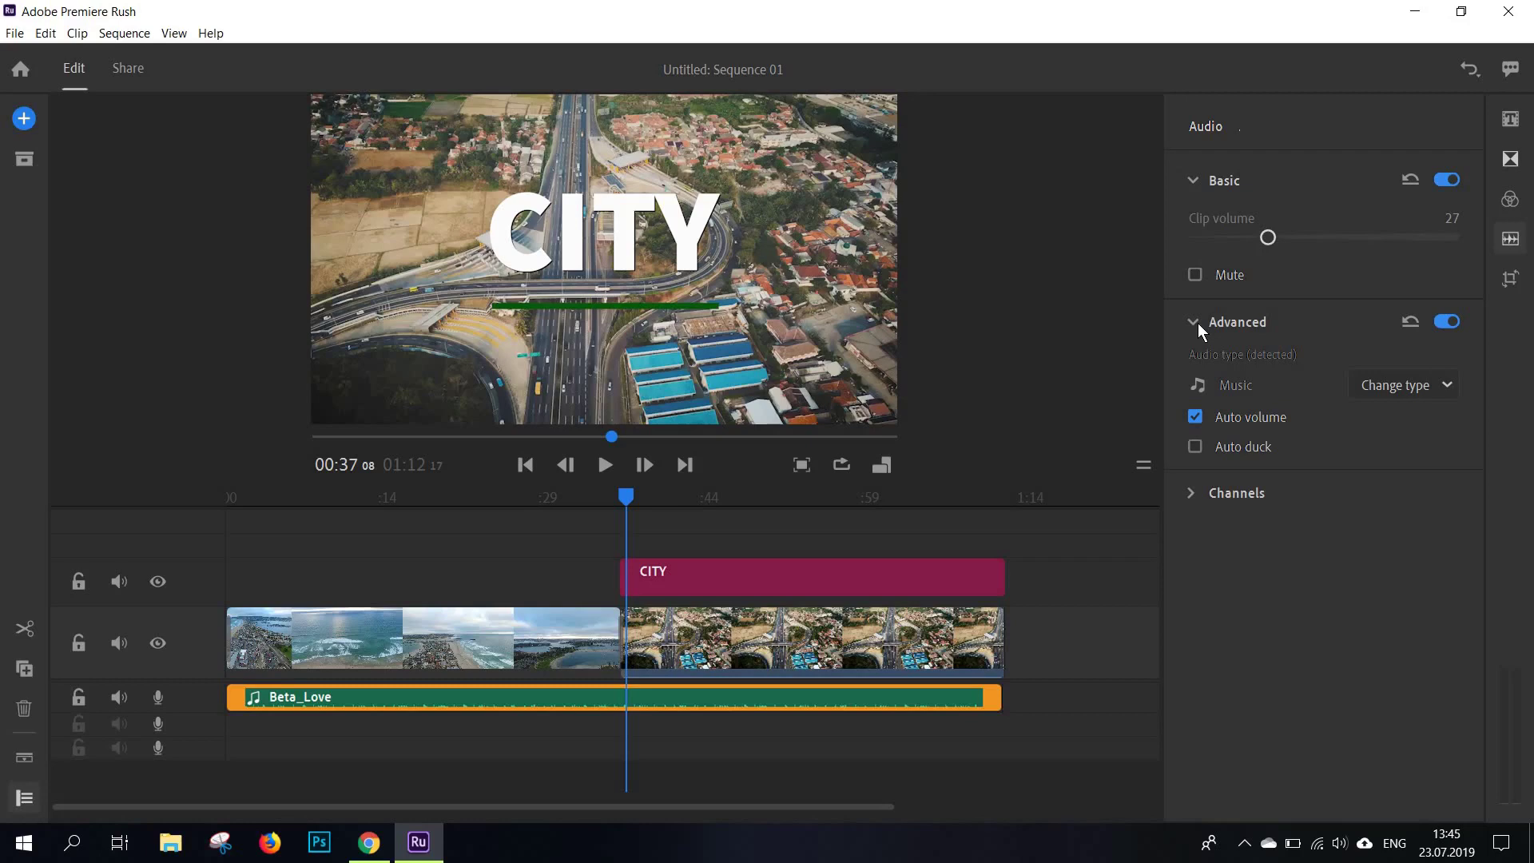
click(1197, 495)
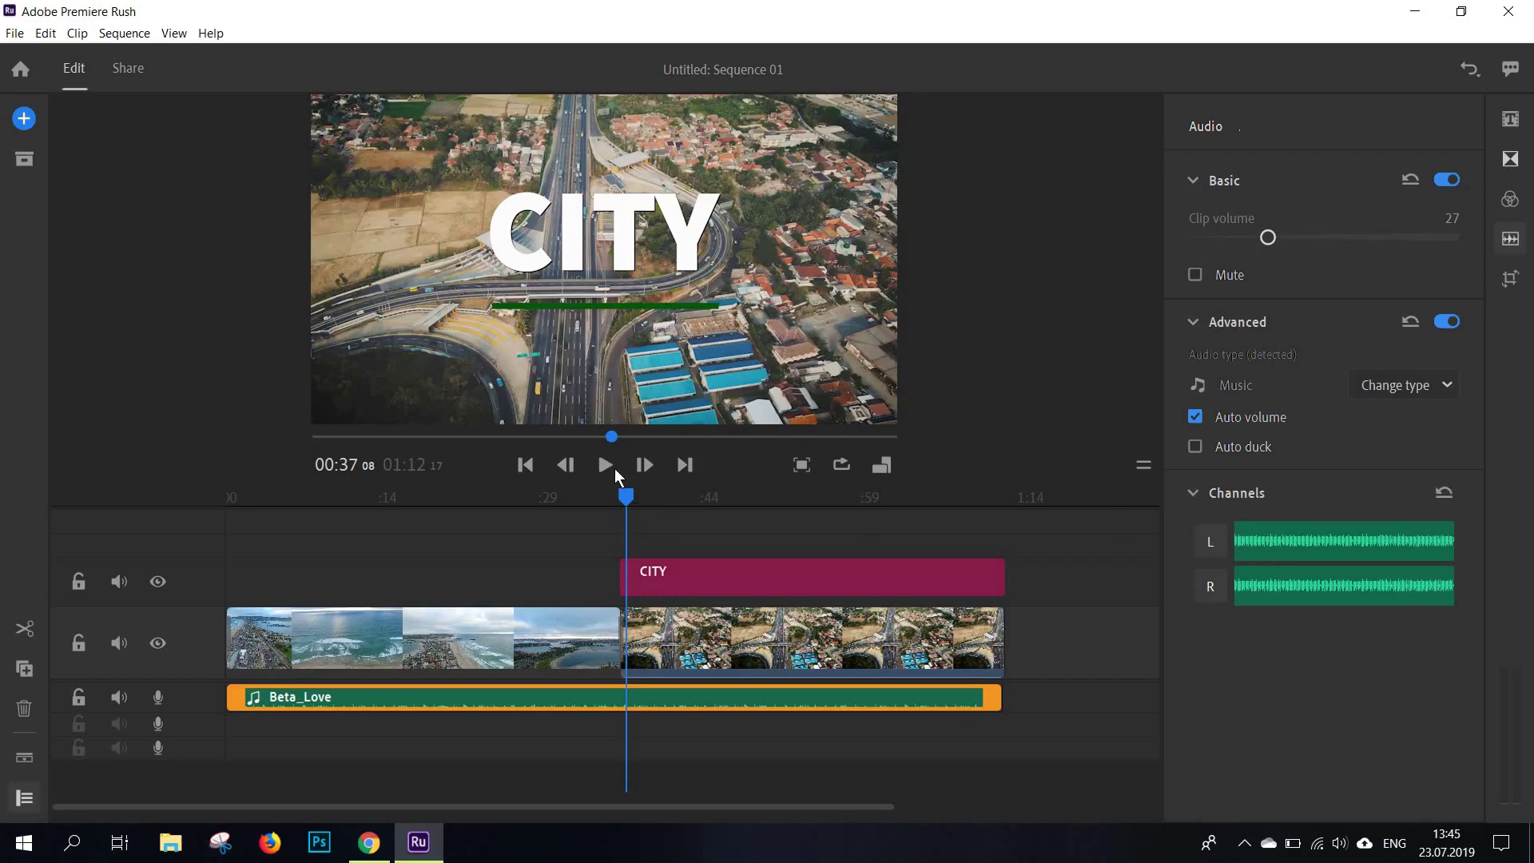
key(Home)
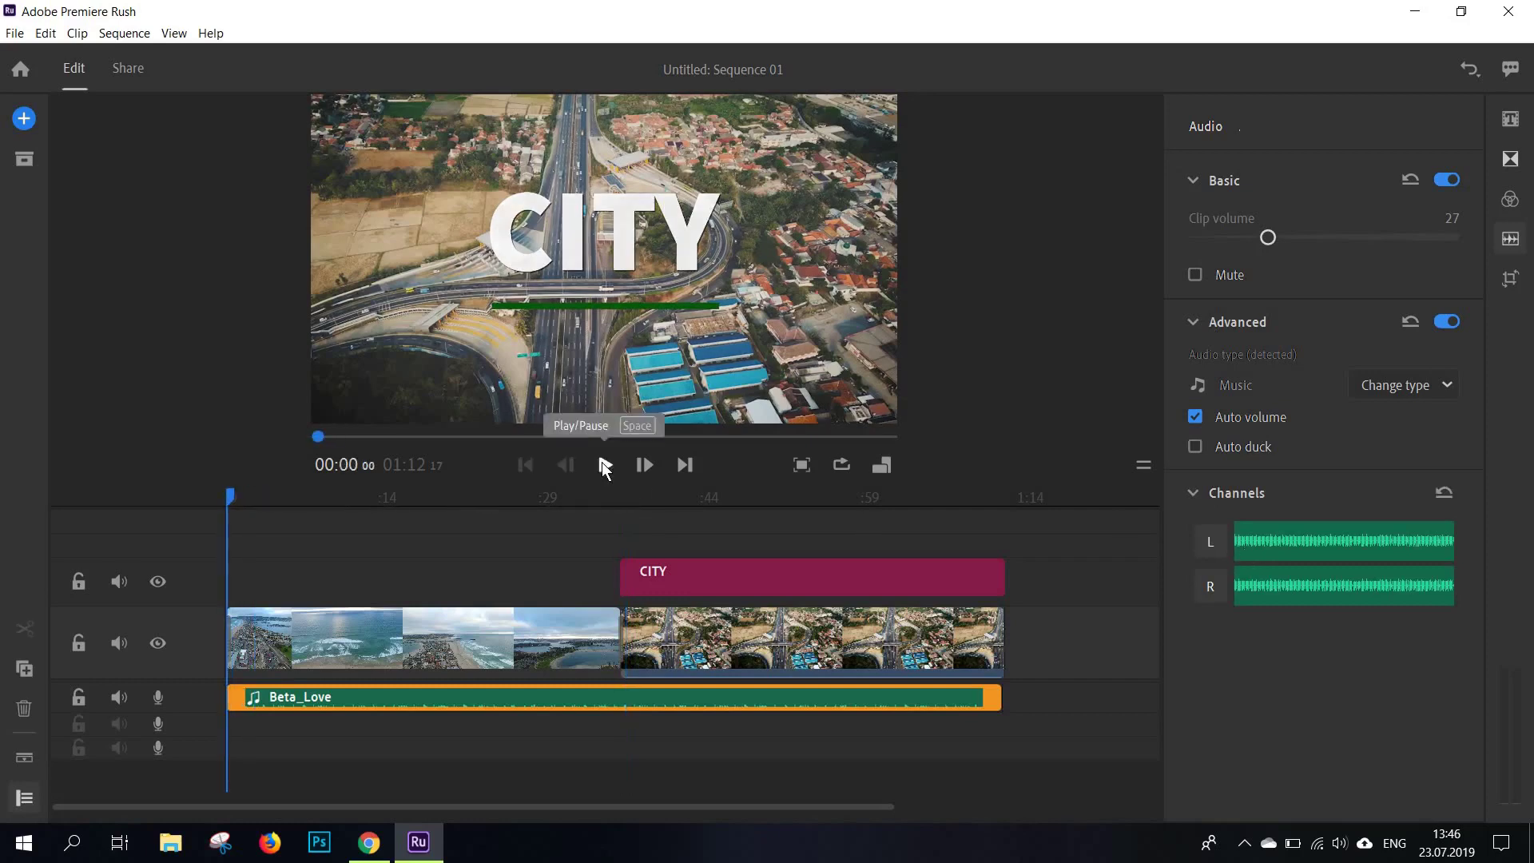
Step: Play the sequence from the beginning in full-screen preview
click(604, 465)
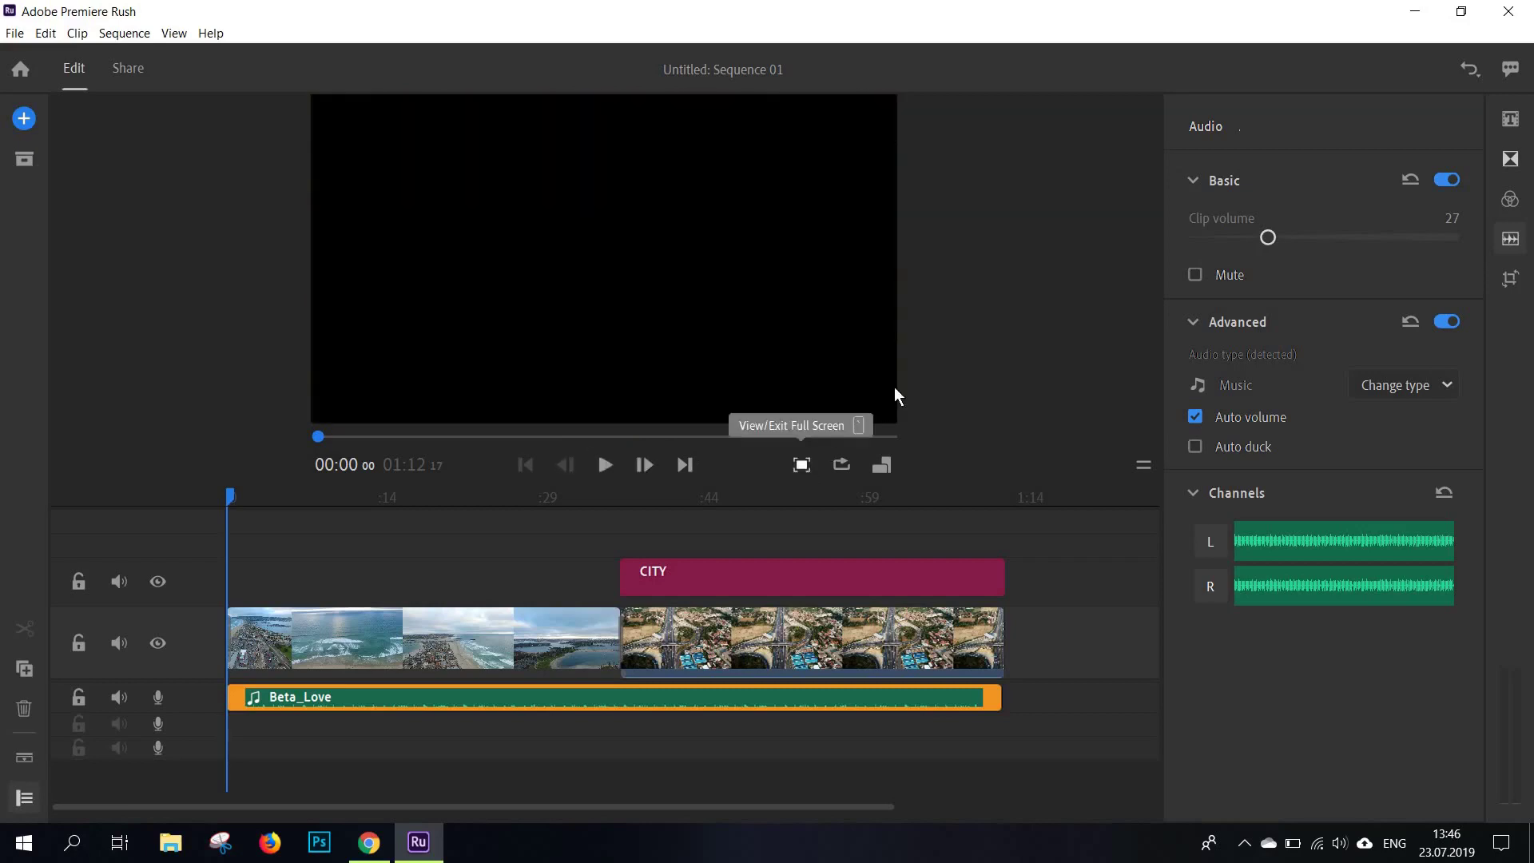
key(grave)
key(space)
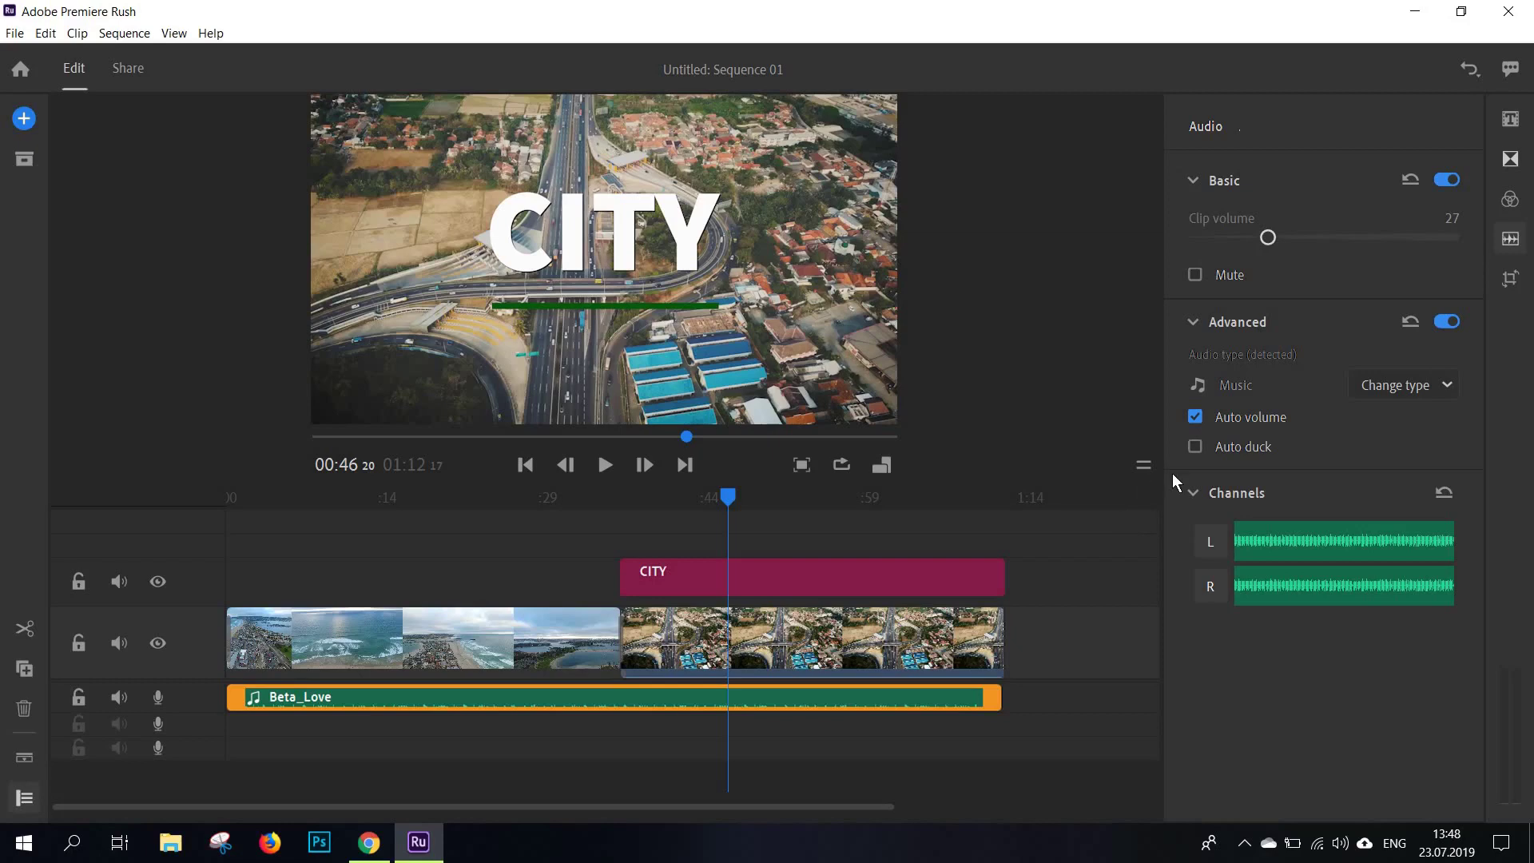
Step: Set the highway clip's horizontal position to 1890 and width to 102
click(757, 318)
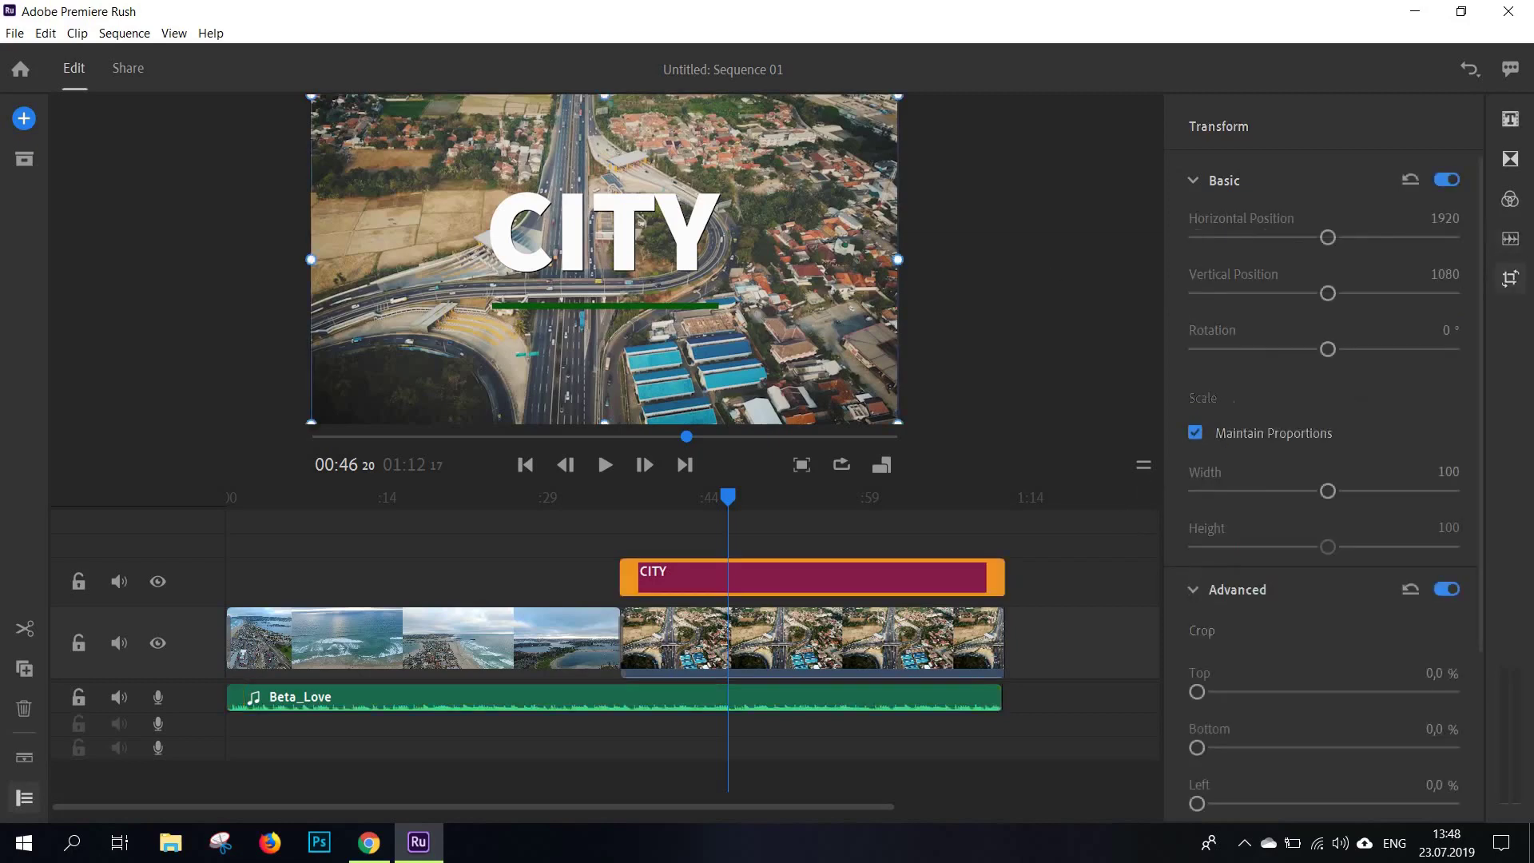
drag(1337, 236, 1316, 241)
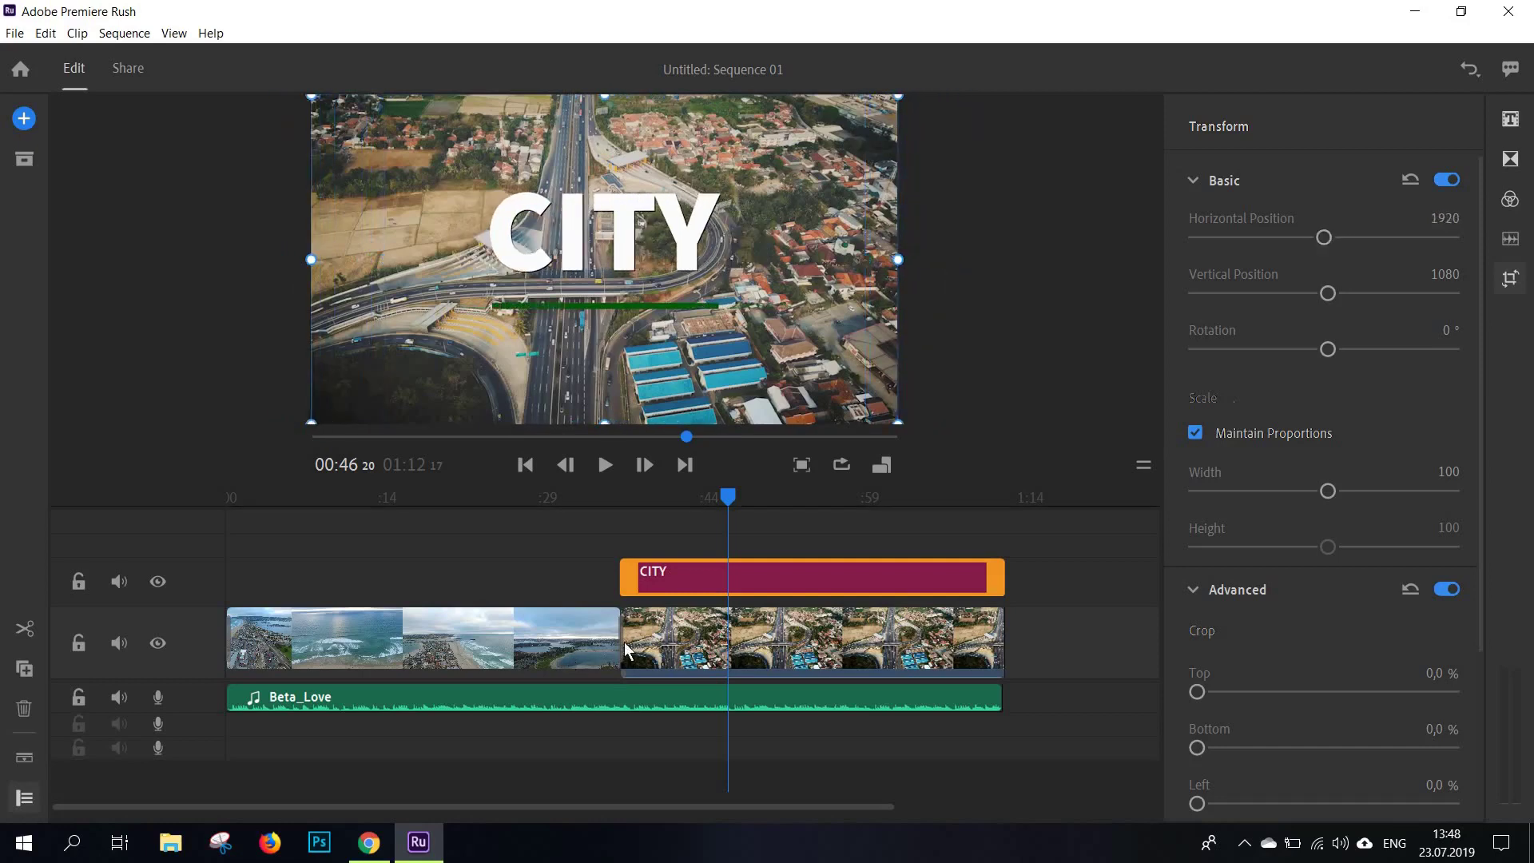
click(714, 648)
drag(1329, 241, 1320, 251)
drag(1344, 484, 1322, 511)
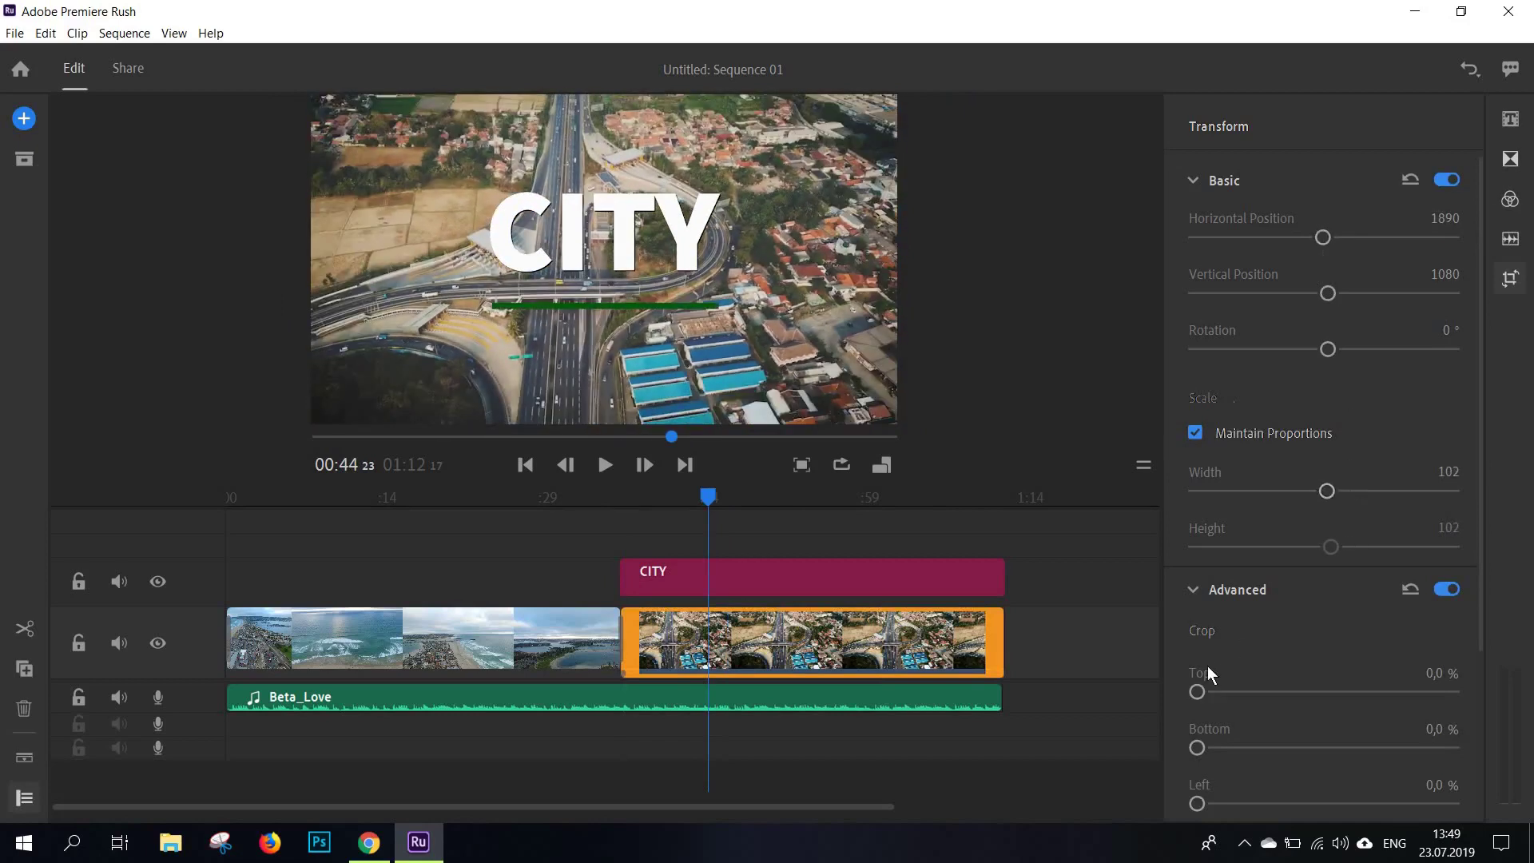
Step: Try a top and bottom crop on the highway clip, reset it, and set opacity to 30%
scroll(1207, 665, down, 1)
drag(1209, 668, 1398, 639)
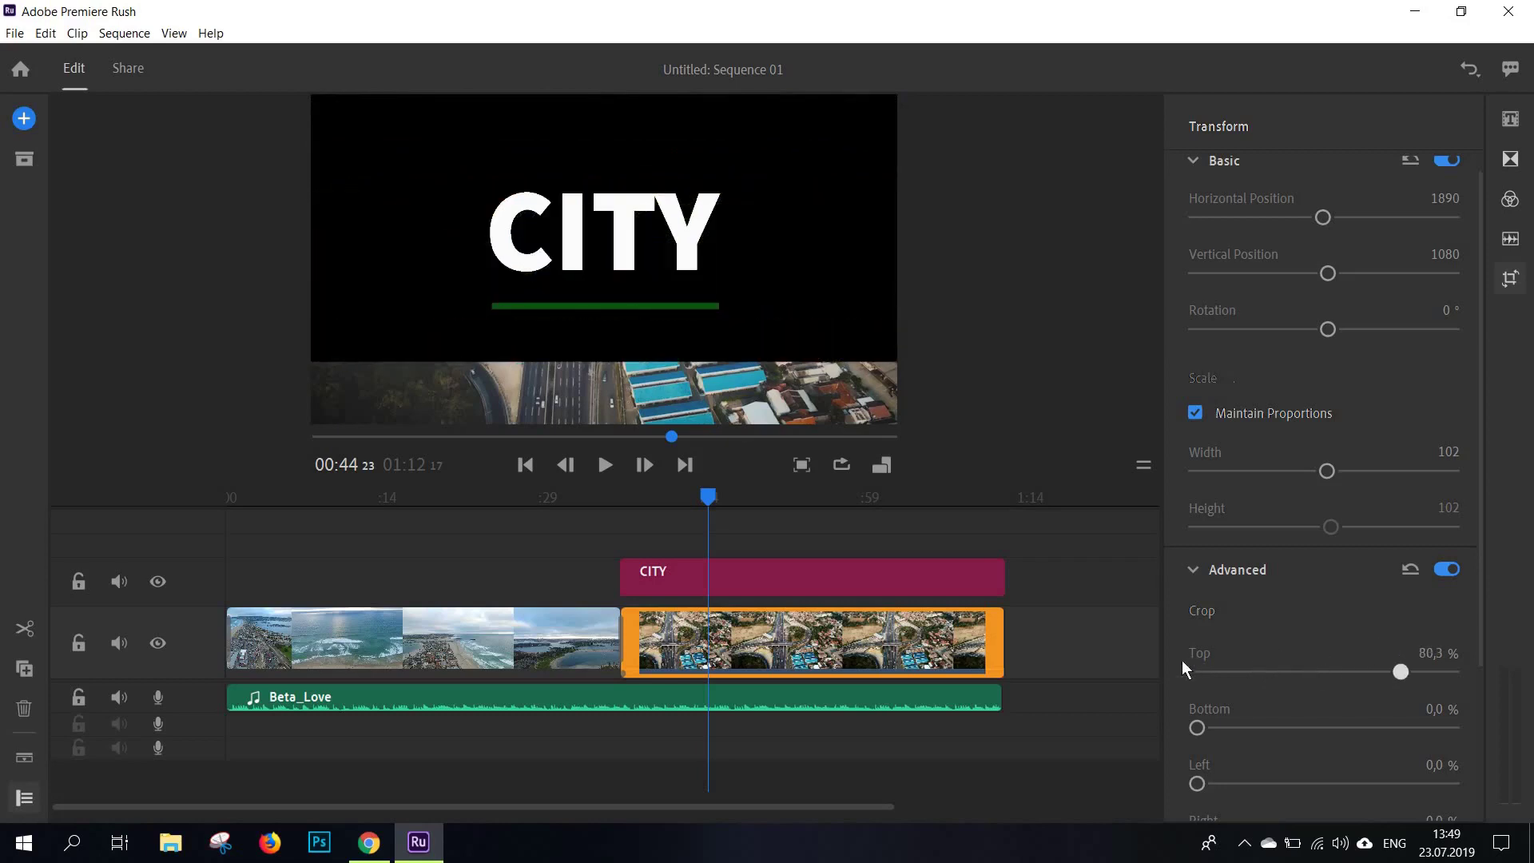
drag(1197, 727, 1195, 678)
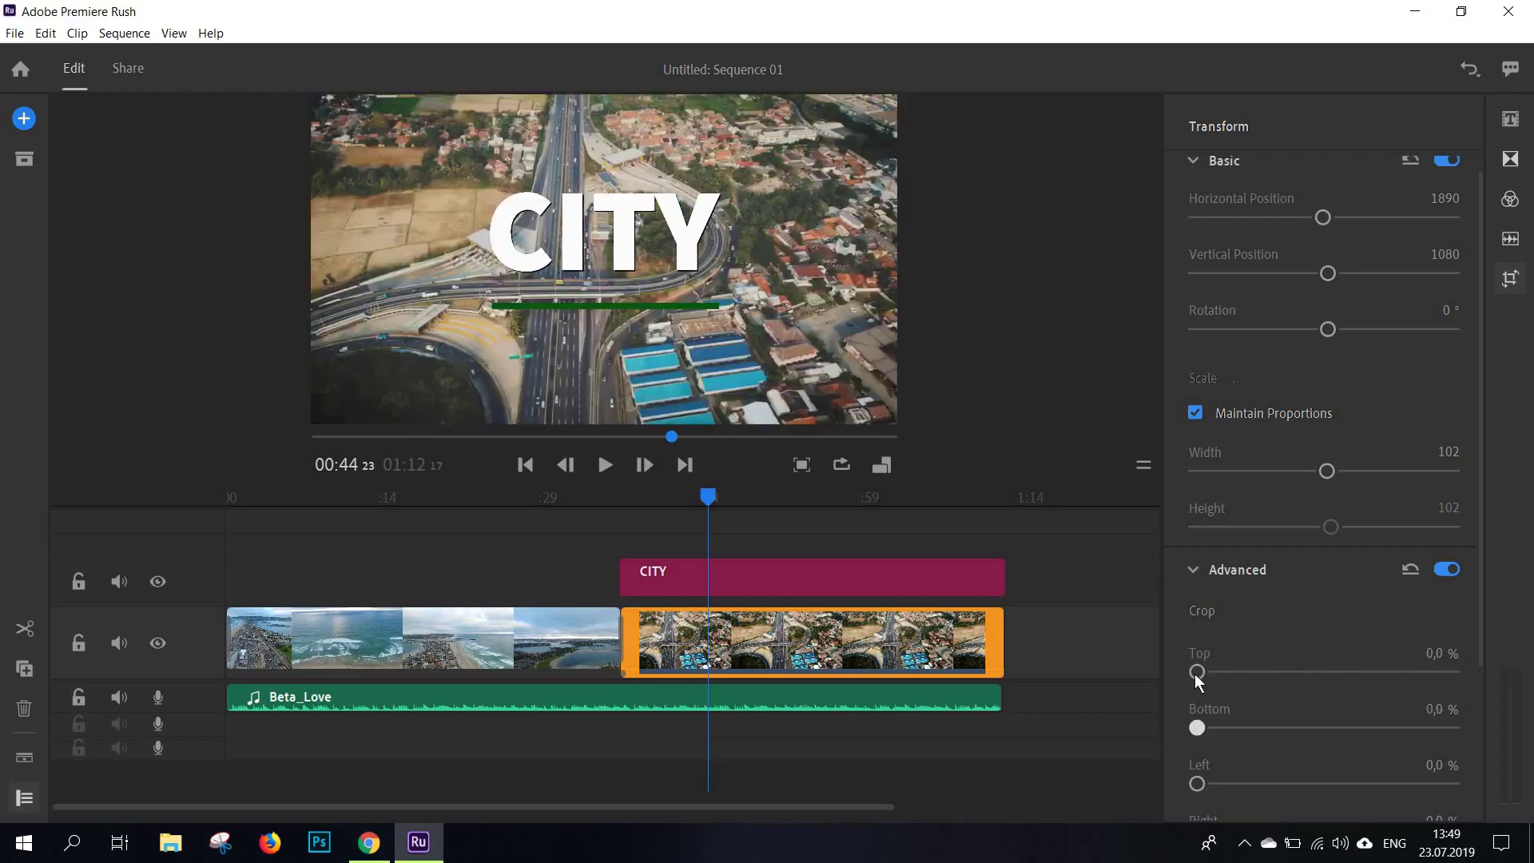
click(1243, 674)
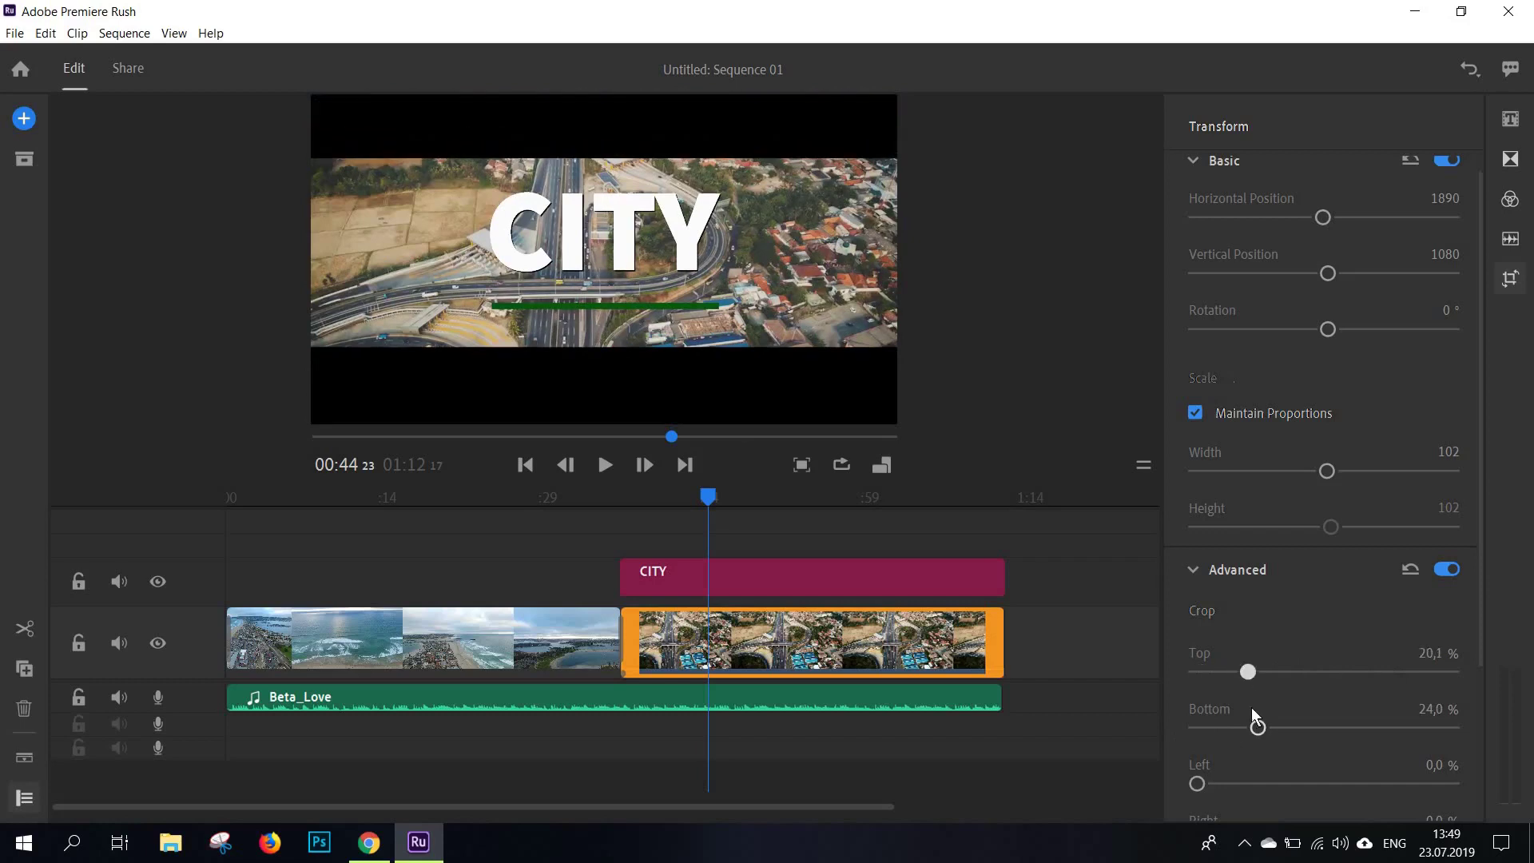
drag(1257, 726, 1167, 684)
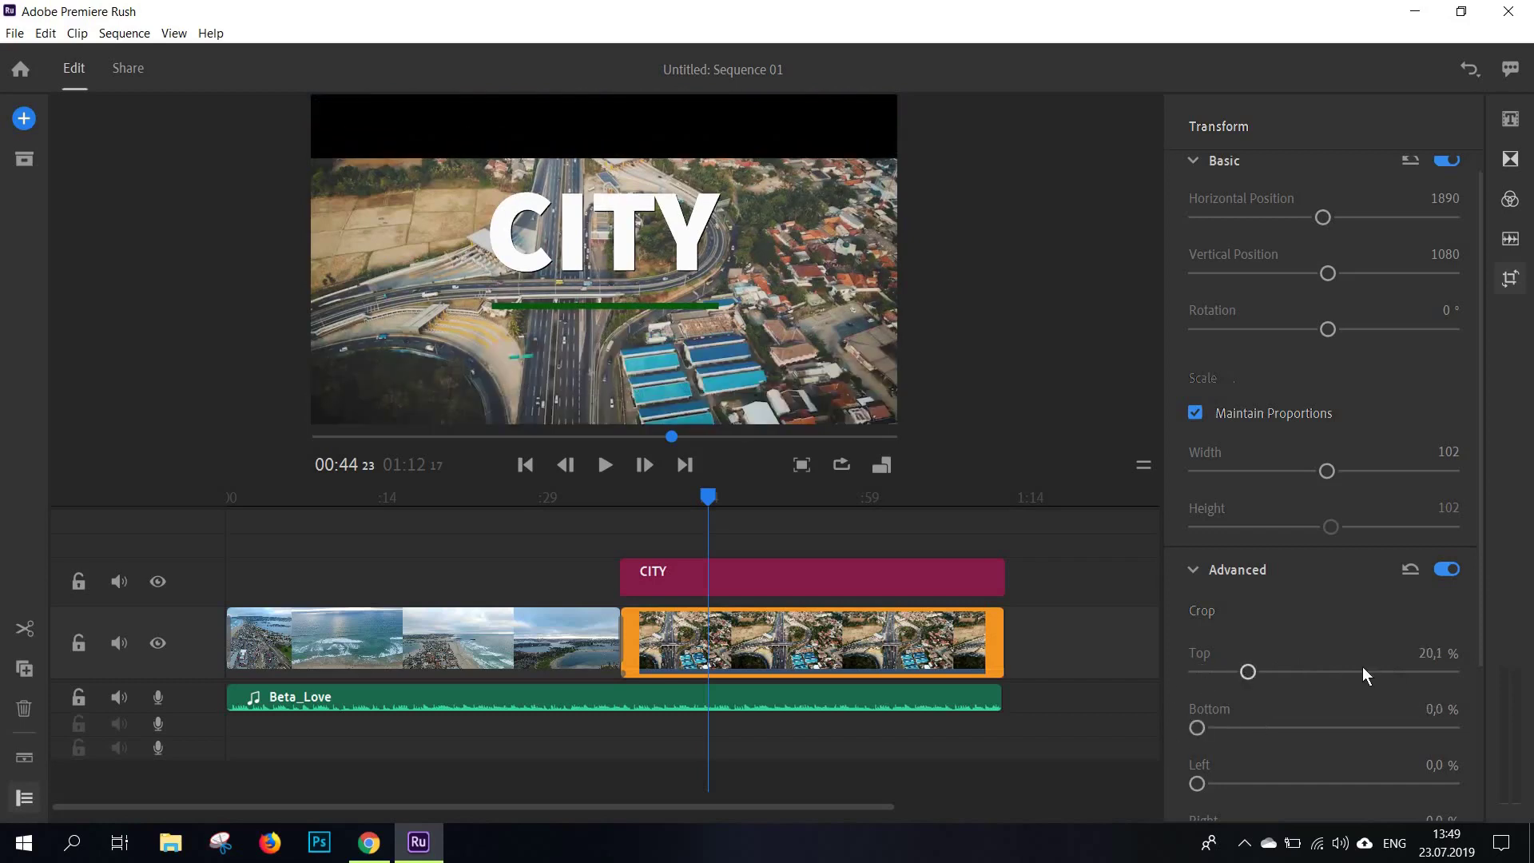
drag(1362, 667, 1308, 643)
scroll(1308, 644, down, 3)
drag(1459, 744, 1270, 748)
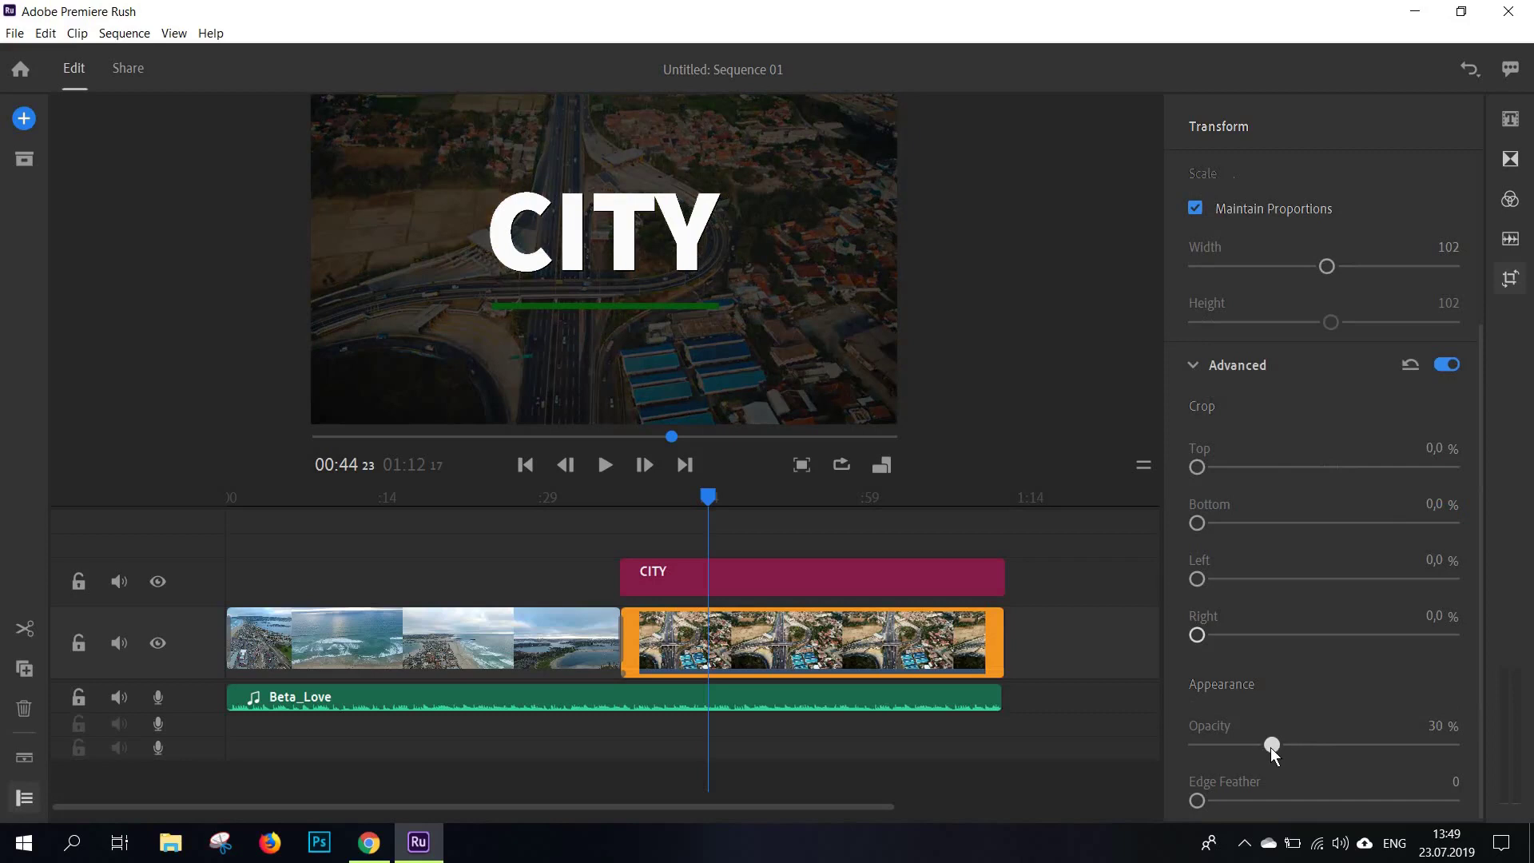